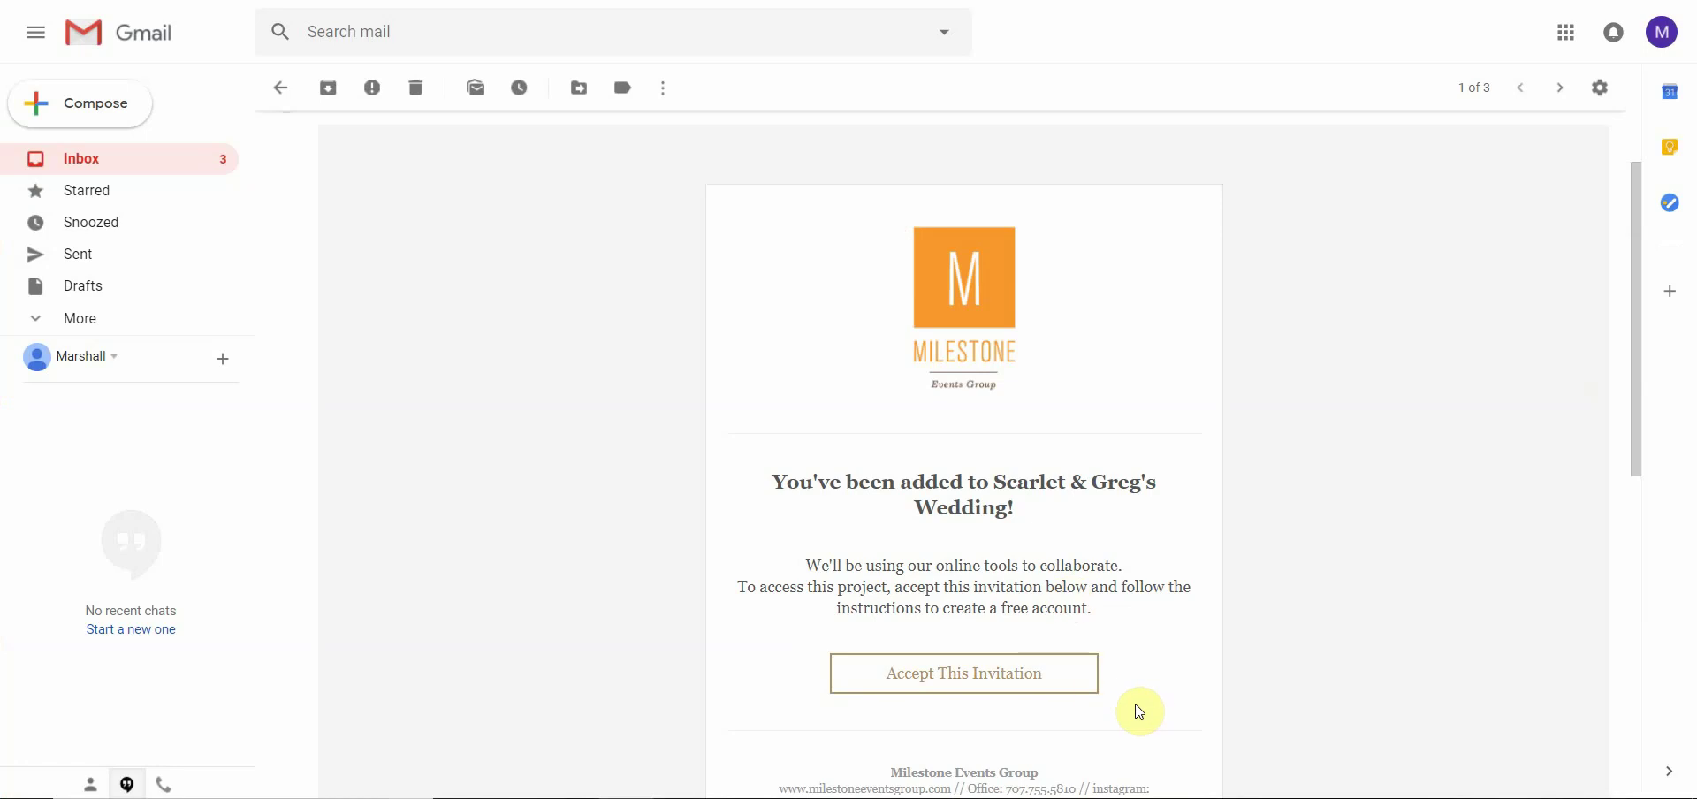
Accept the Scarlet & Greg's Wedding invitation from the Gmail email
{"action": "left_click", "coordinate": [1067, 674]}
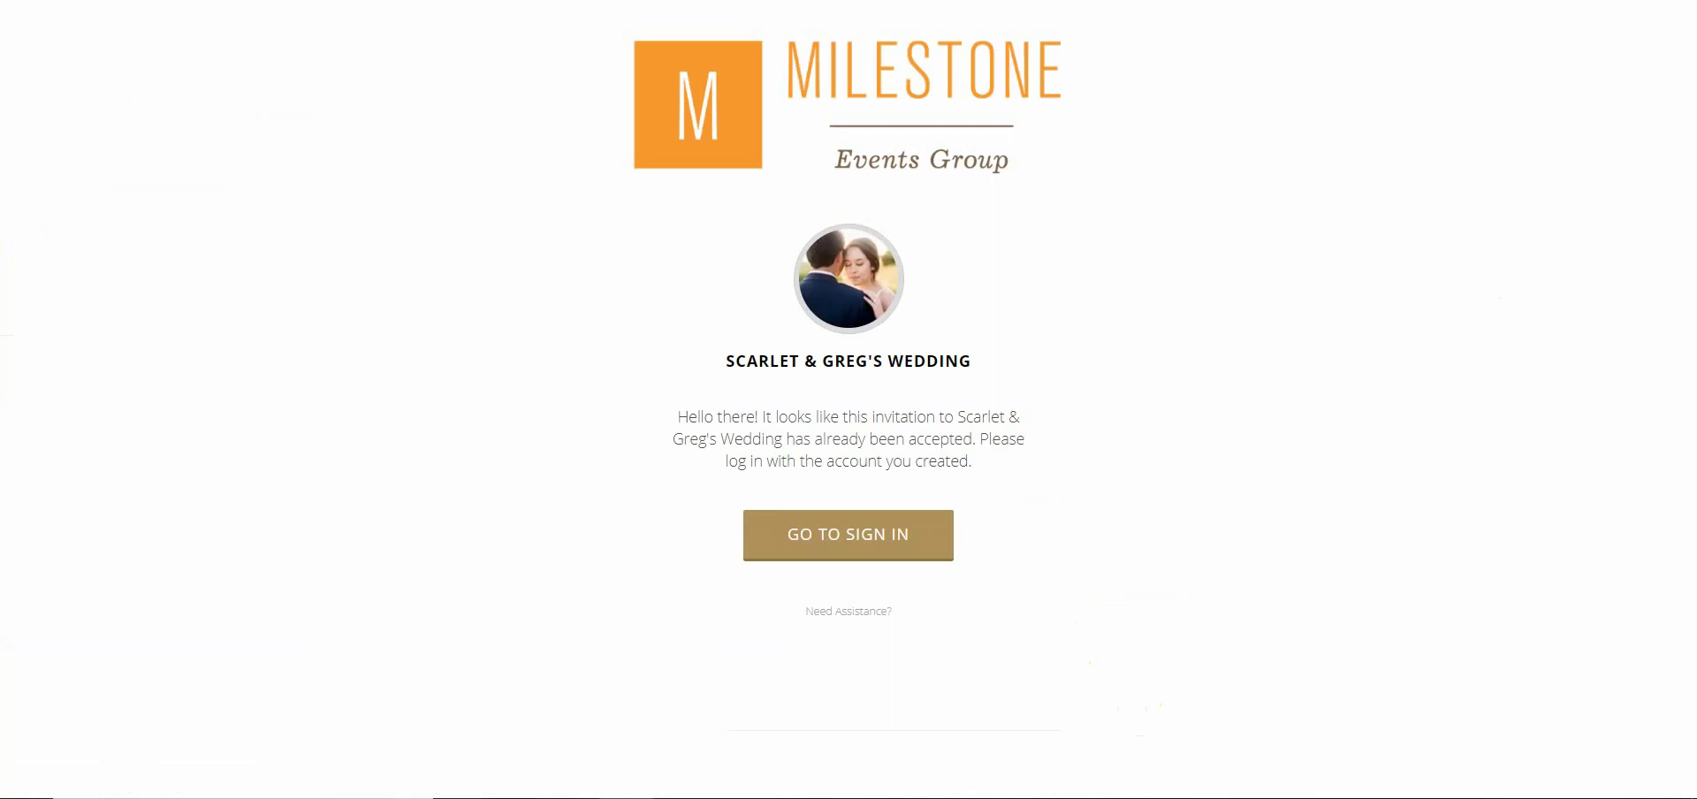
Bookmark the invitation page under the name 'Aisle Planner Portal'
{"action": "key", "text": "ctrl+d"}
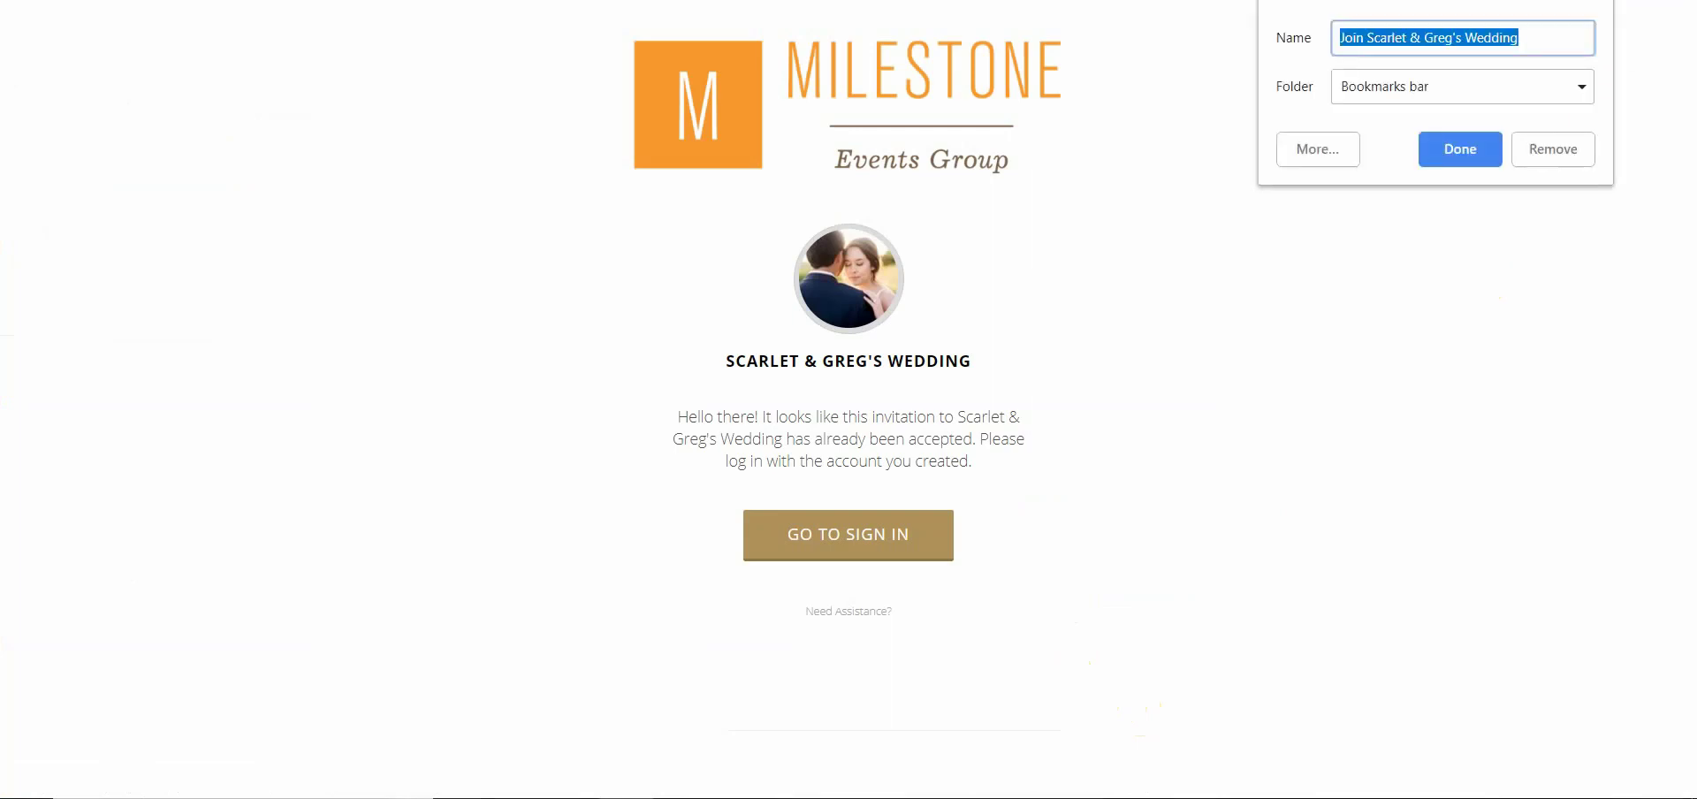
{"action": "type", "text": "Ail"}
{"action": "key", "text": "BackSpace"}
{"action": "type", "text": "sle"}
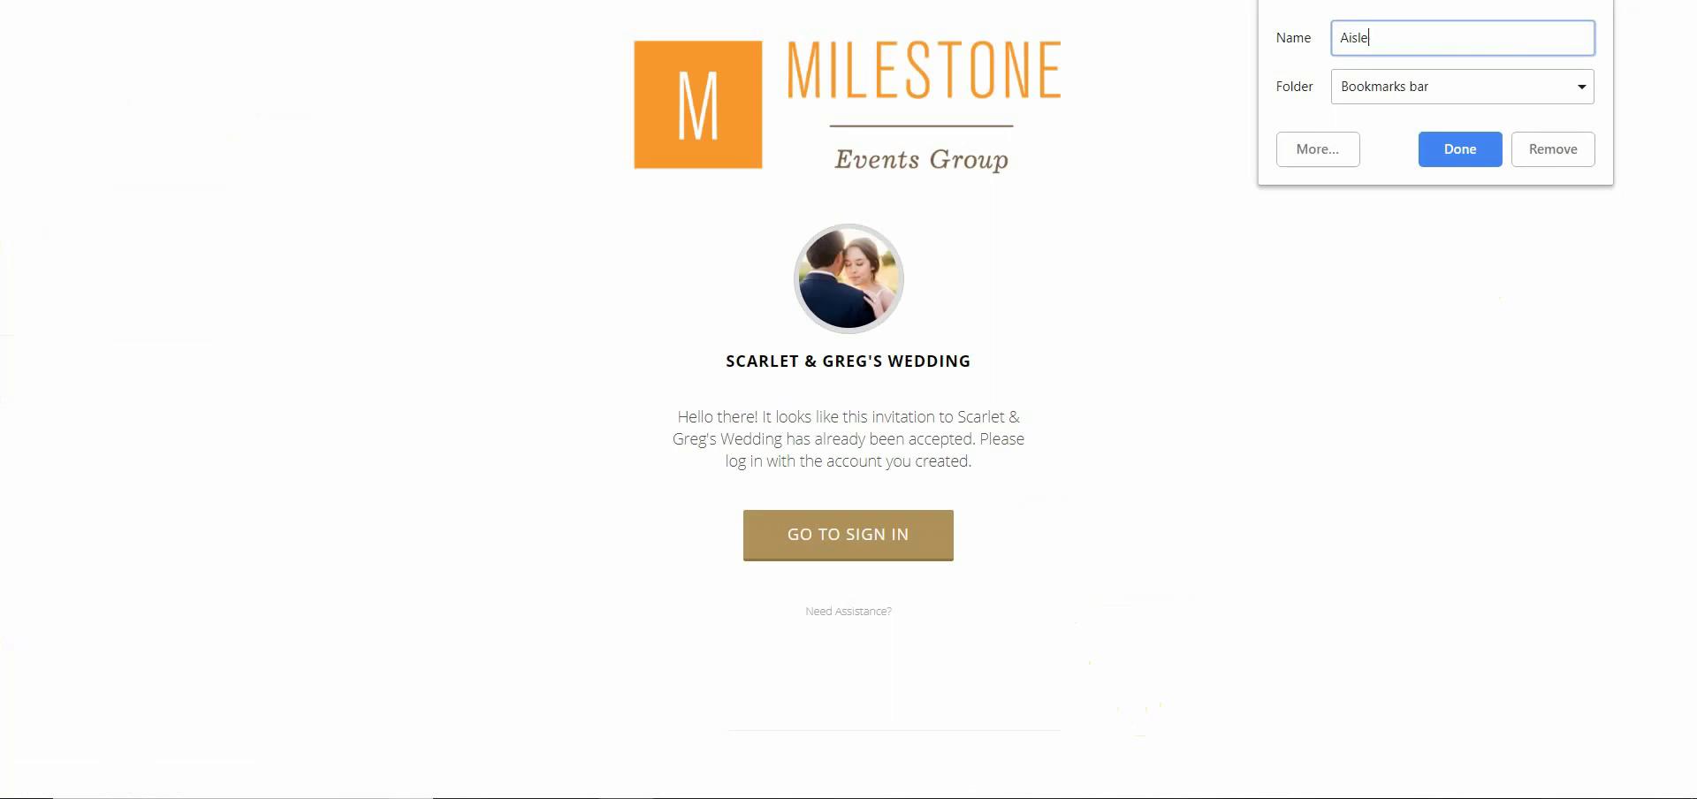
{"action": "type", "text": " Planner Portal"}
{"action": "left_click", "coordinate": [1487, 152]}
Sign in to Aisle Planner with the saved e-mail address and the account password
{"action": "left_click", "coordinate": [909, 535]}
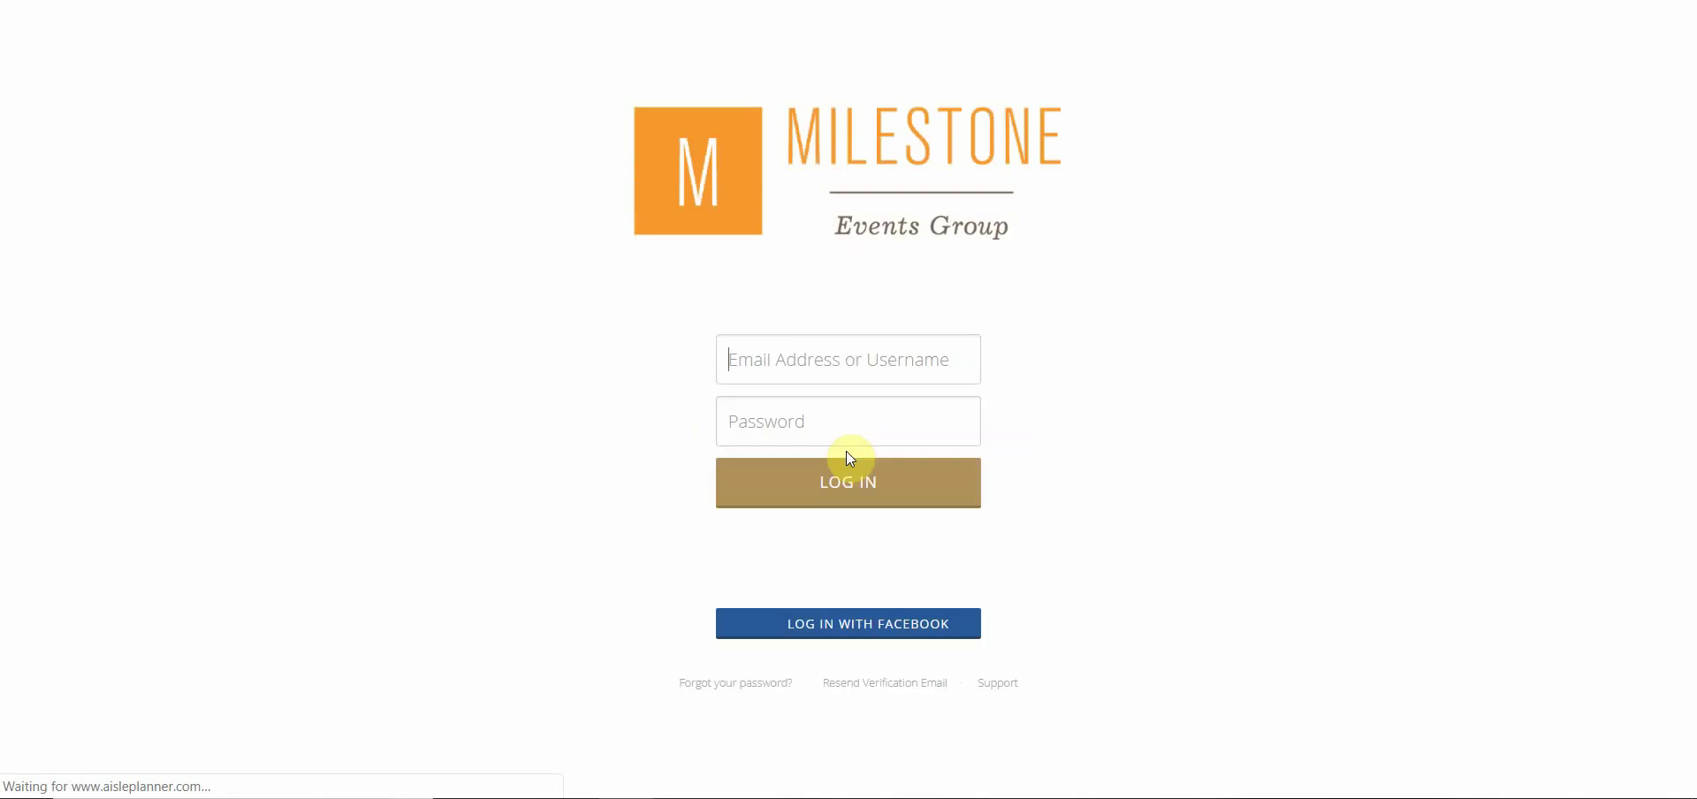
{"action": "type", "text": "m"}
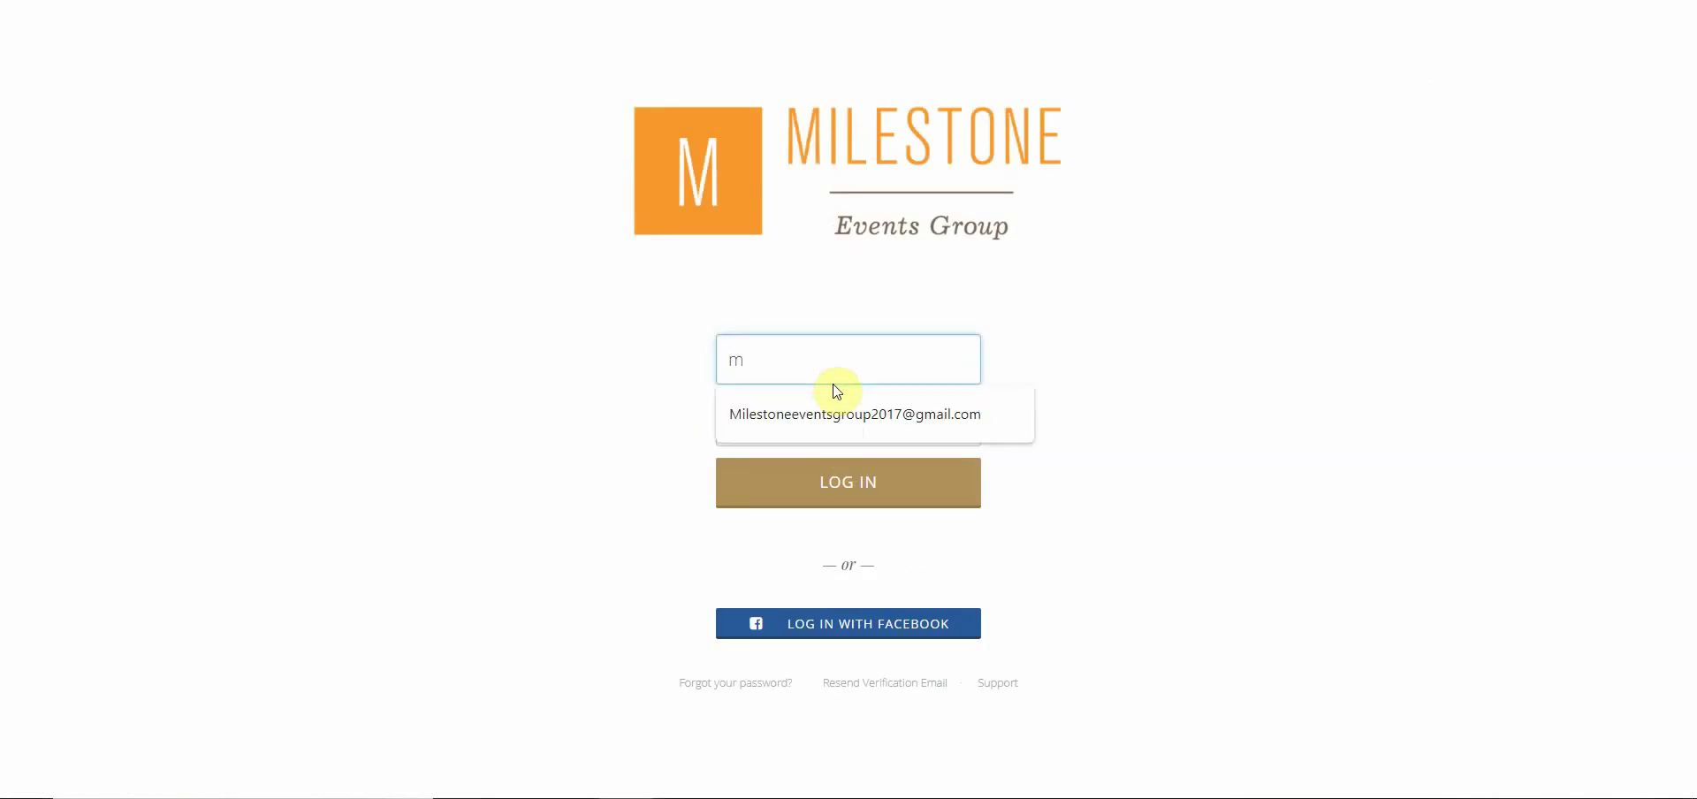
{"action": "left_click", "coordinate": [837, 392]}
{"action": "key", "text": "Tab"}
{"action": "type", "text": "•••"}
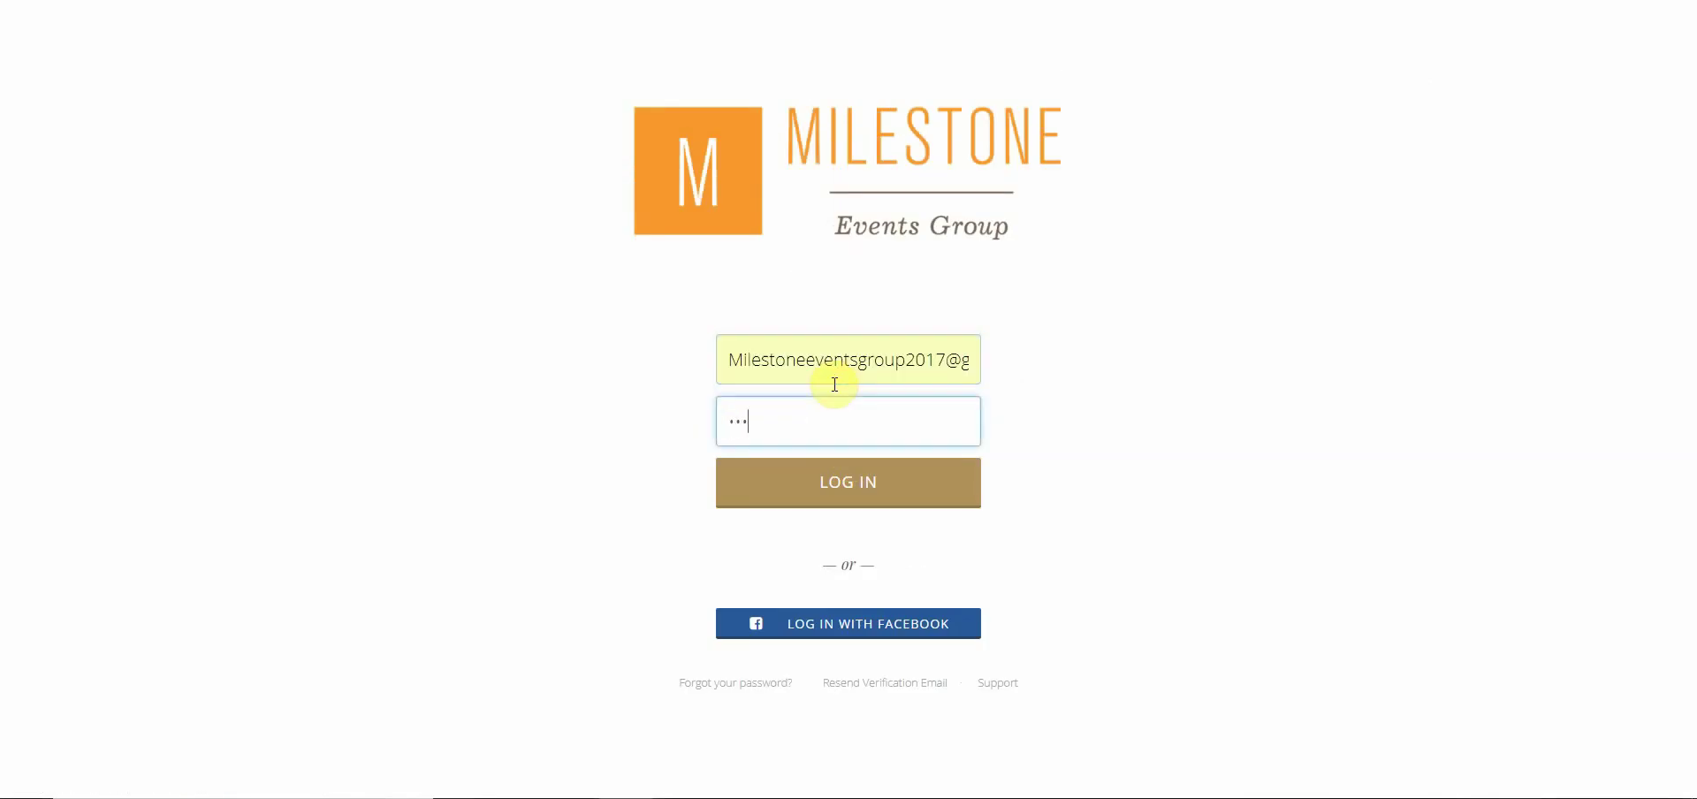
{"action": "type", "text": "•••••••"}
{"action": "key", "text": "Return"}
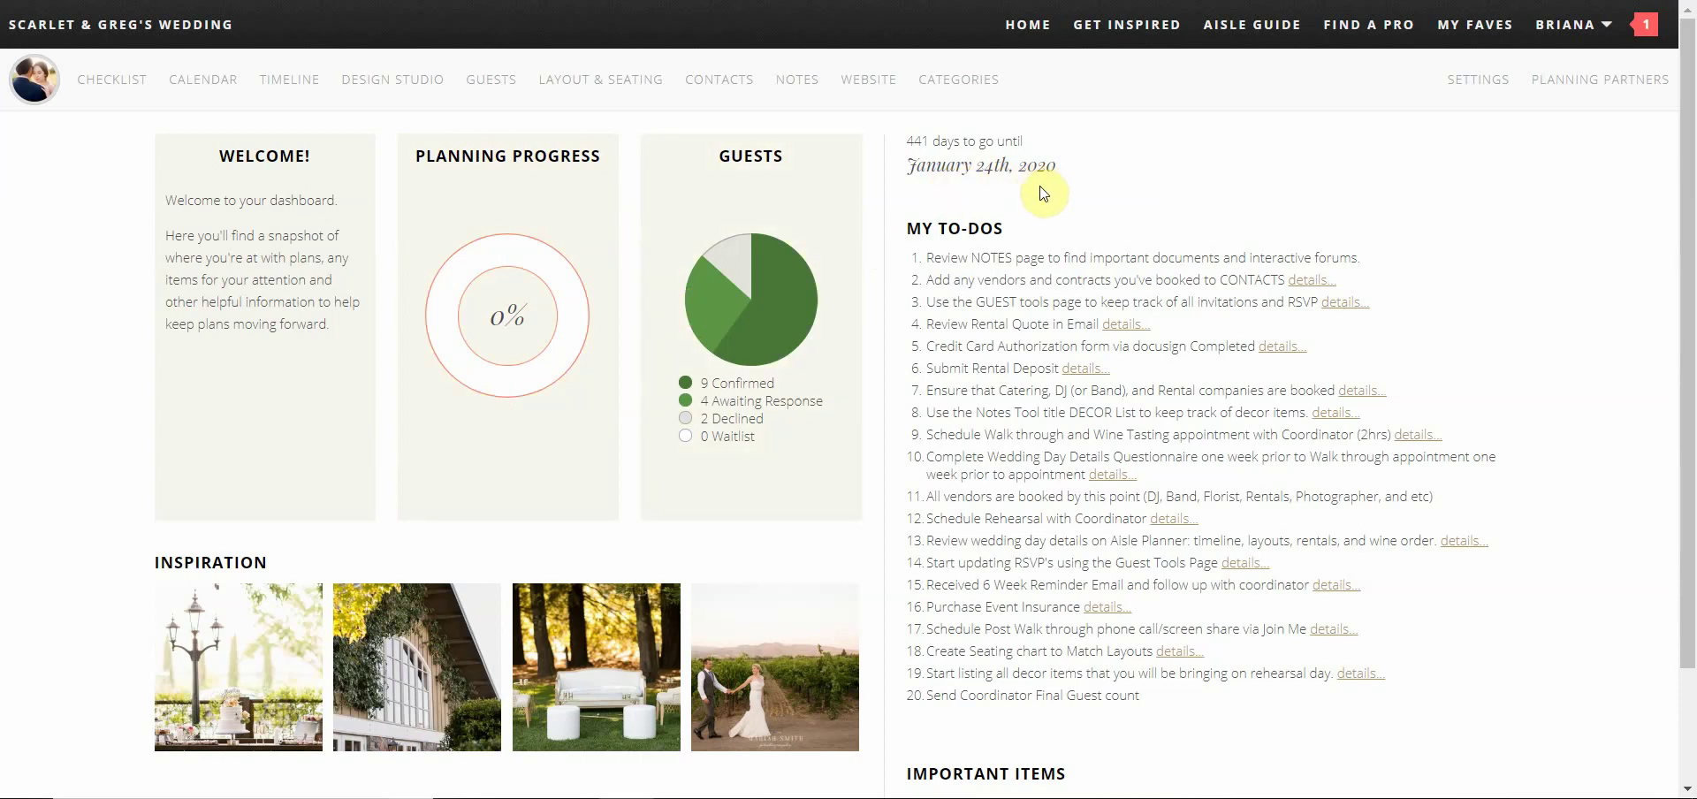
Scroll down to the dashboard's Important Items, then back to the top
{"action": "scroll", "coordinate": [1034, 397], "scroll_direction": "down", "scroll_amount": 2}
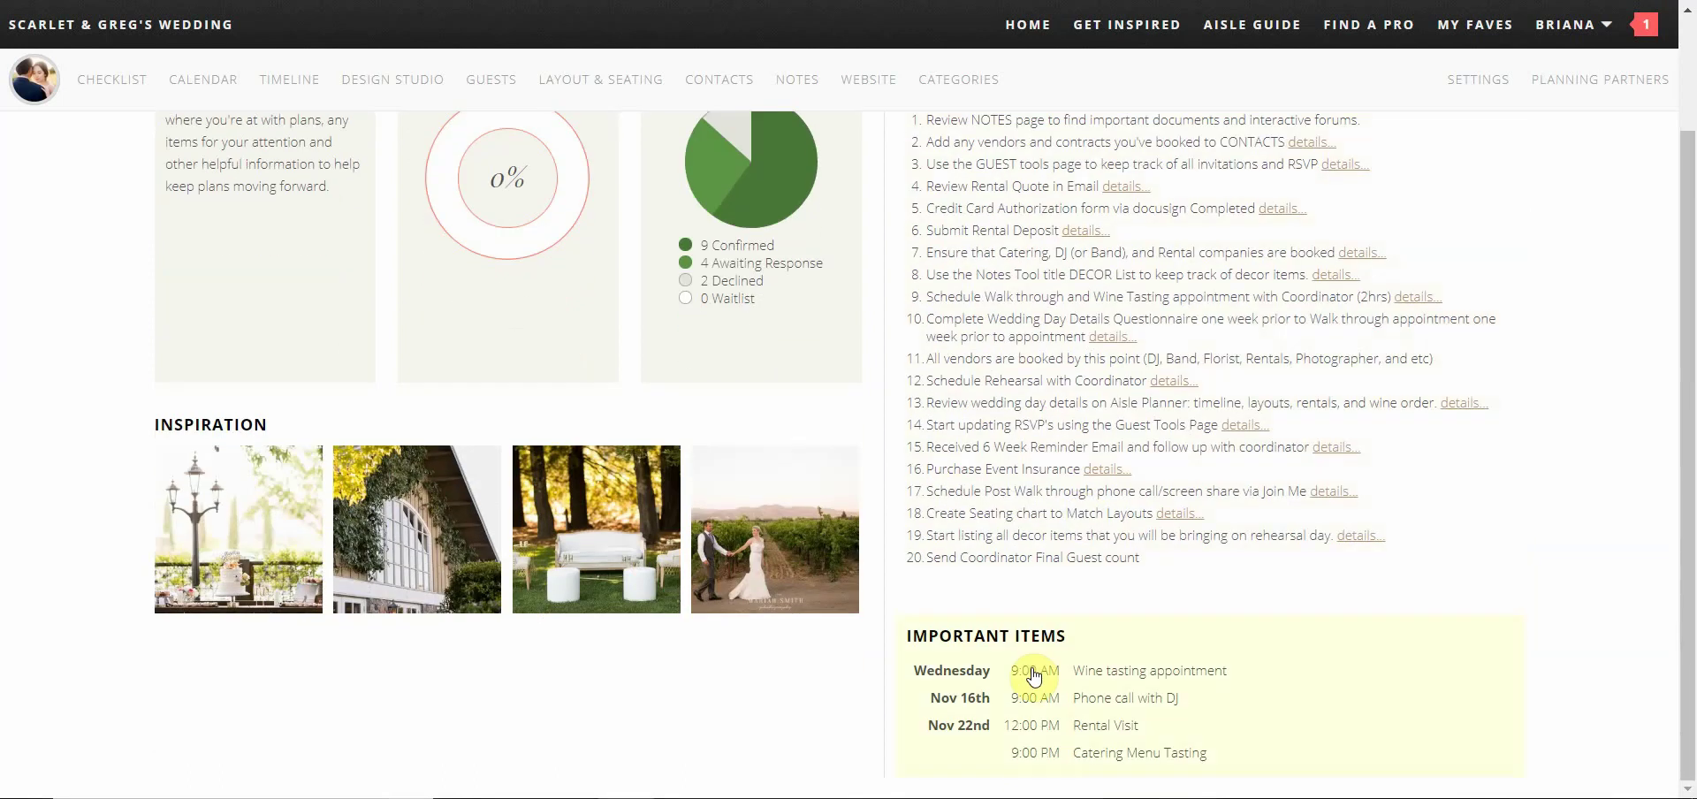
{"action": "scroll", "coordinate": [1101, 354], "scroll_direction": "up", "scroll_amount": 2}
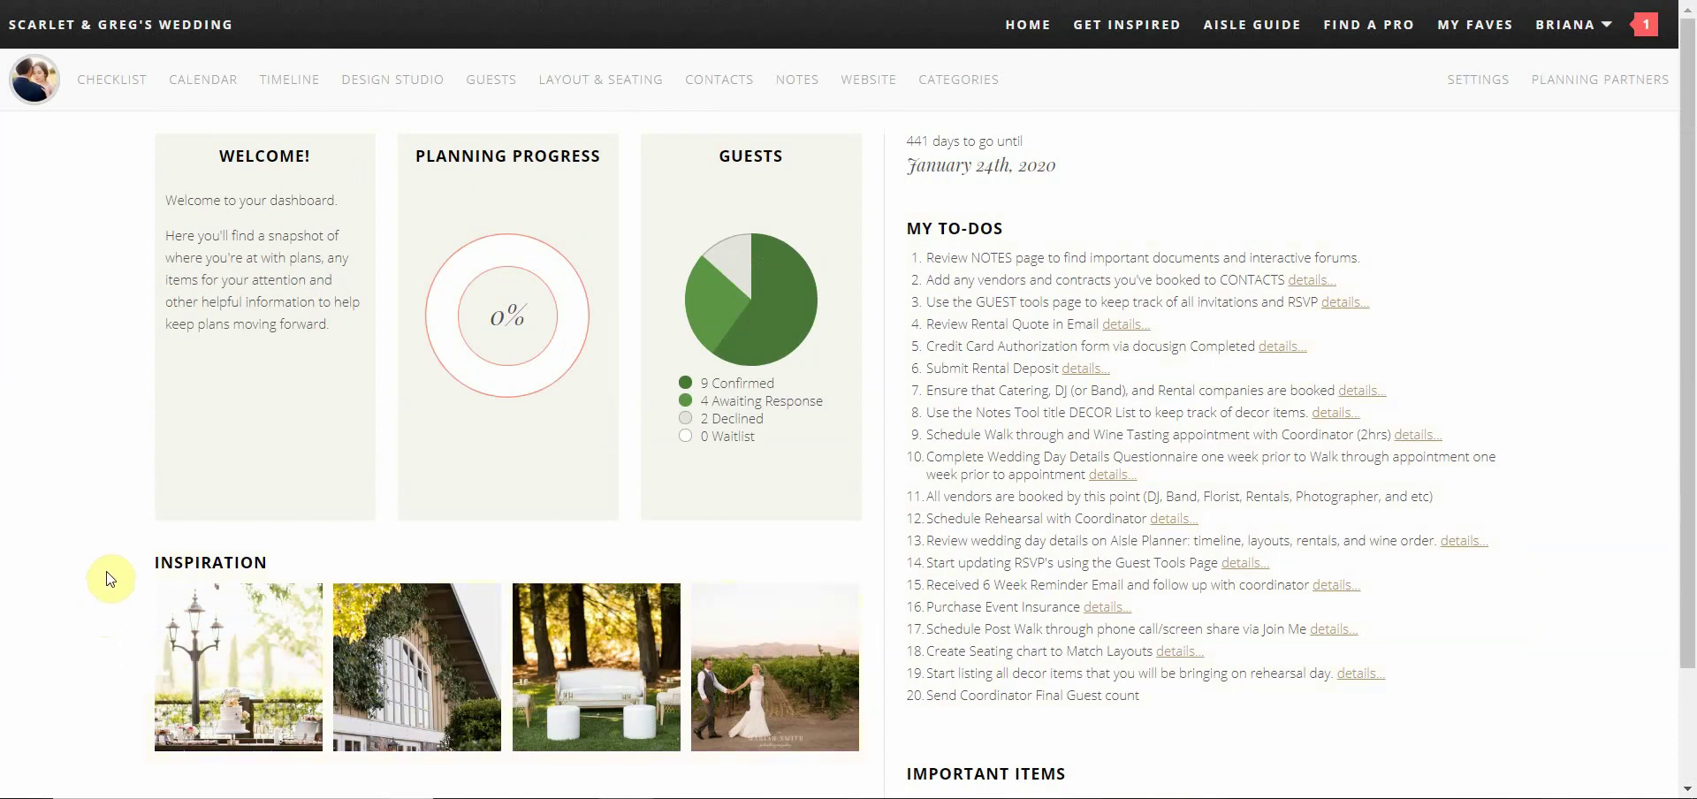
Open the Checklist and scroll through the Assignments Overview of the bride's tasks
{"action": "left_click", "coordinate": [93, 115]}
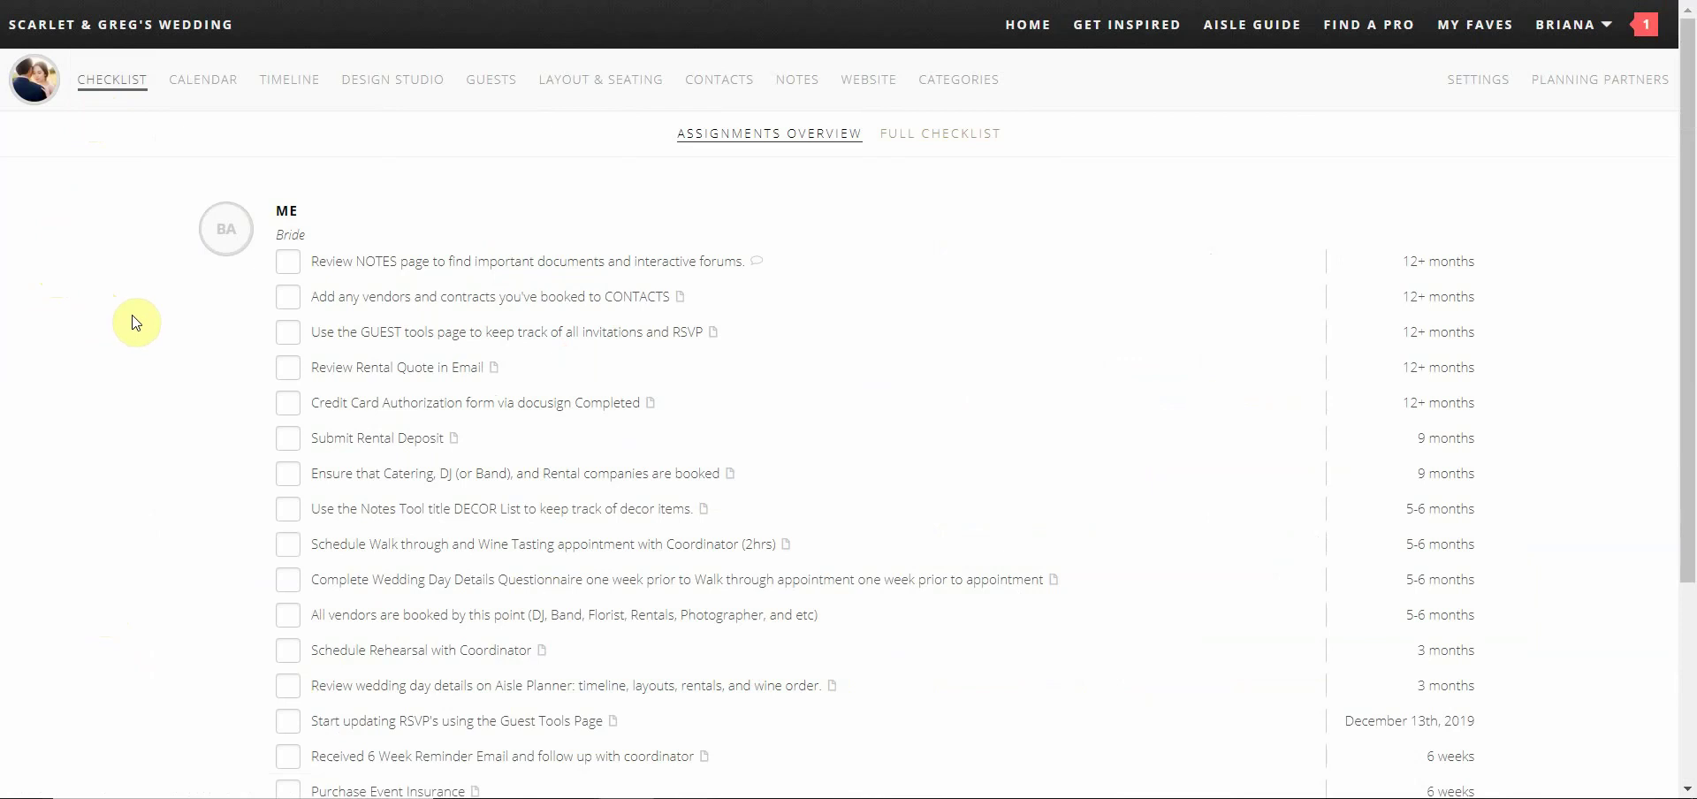
{"action": "scroll", "coordinate": [137, 322], "scroll_direction": "down", "scroll_amount": 3}
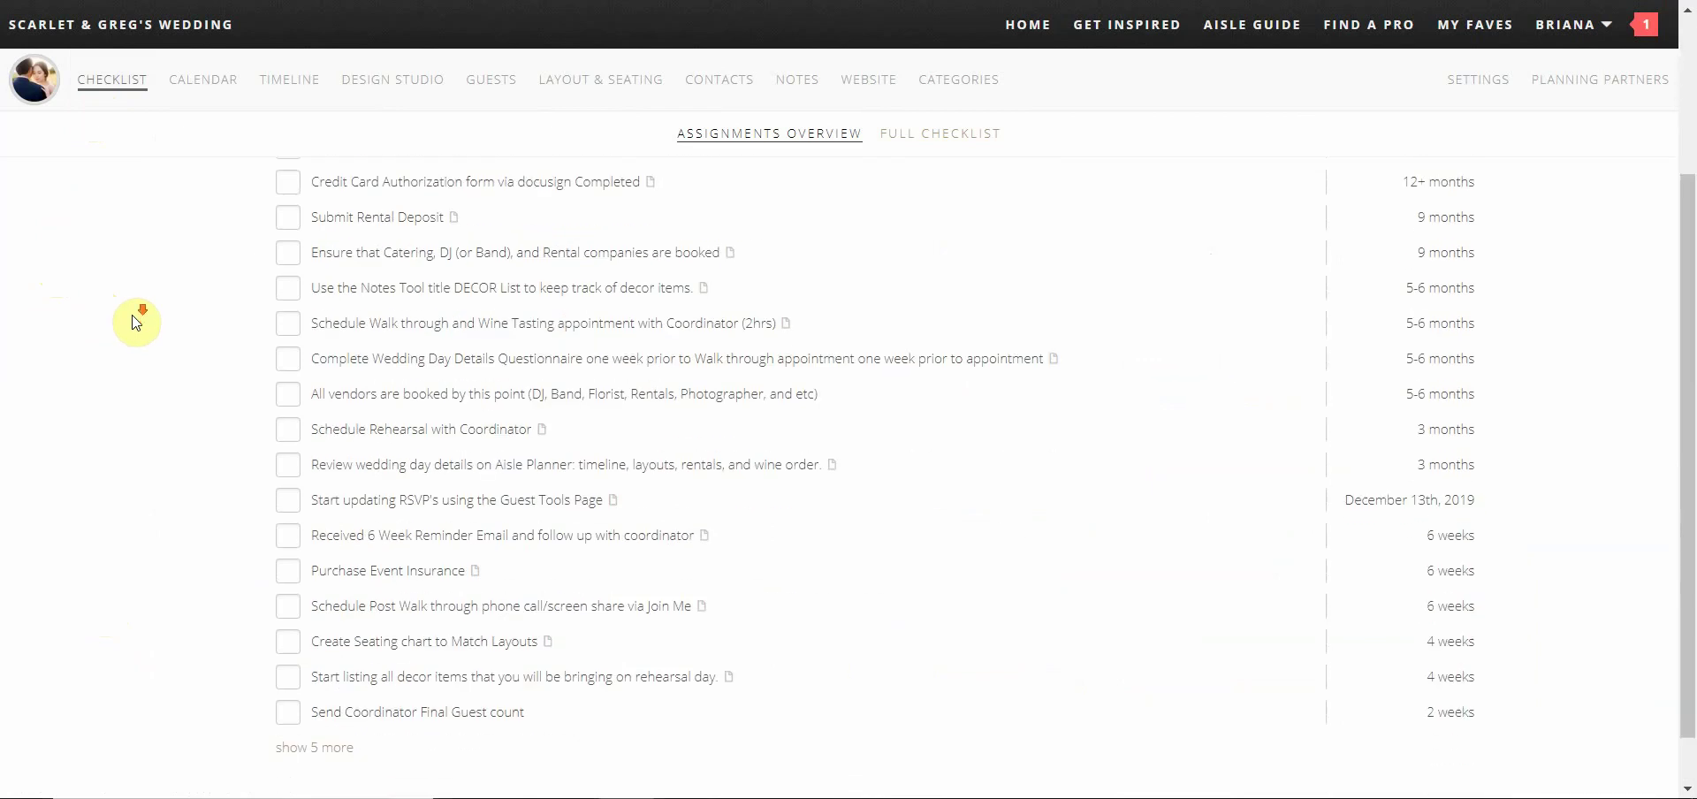
{"action": "scroll", "coordinate": [137, 323], "scroll_direction": "down", "scroll_amount": 1}
{"action": "scroll", "coordinate": [137, 322], "scroll_direction": "up", "scroll_amount": 3}
{"action": "scroll", "coordinate": [137, 322], "scroll_direction": "up", "scroll_amount": 1}
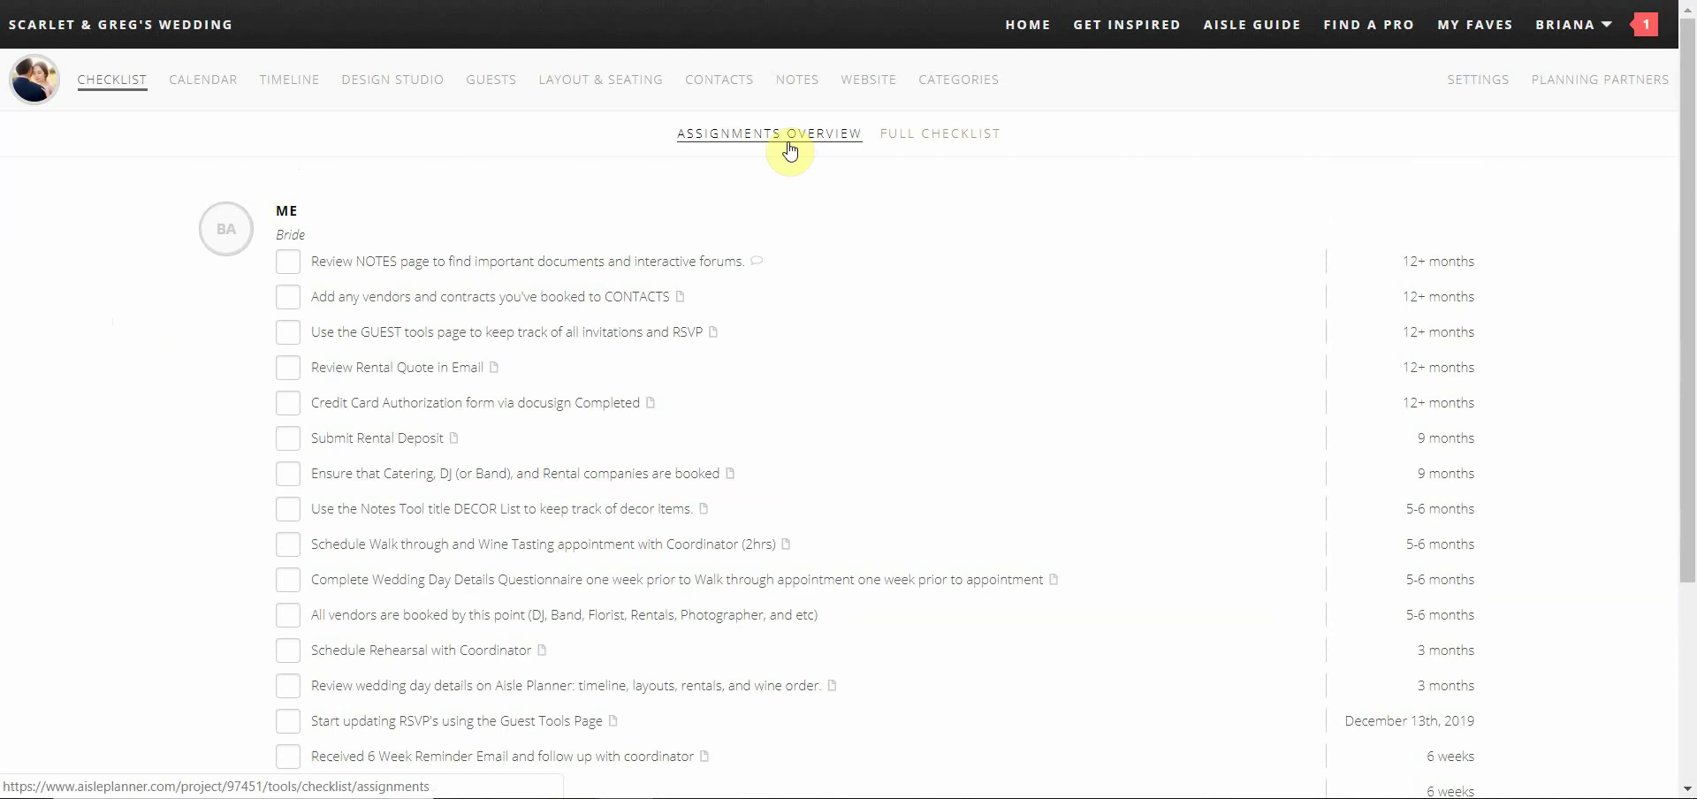
In the full checklist, mark the RSVP update and 6 Week Reminder Email tasks complete
{"action": "left_click", "coordinate": [934, 143]}
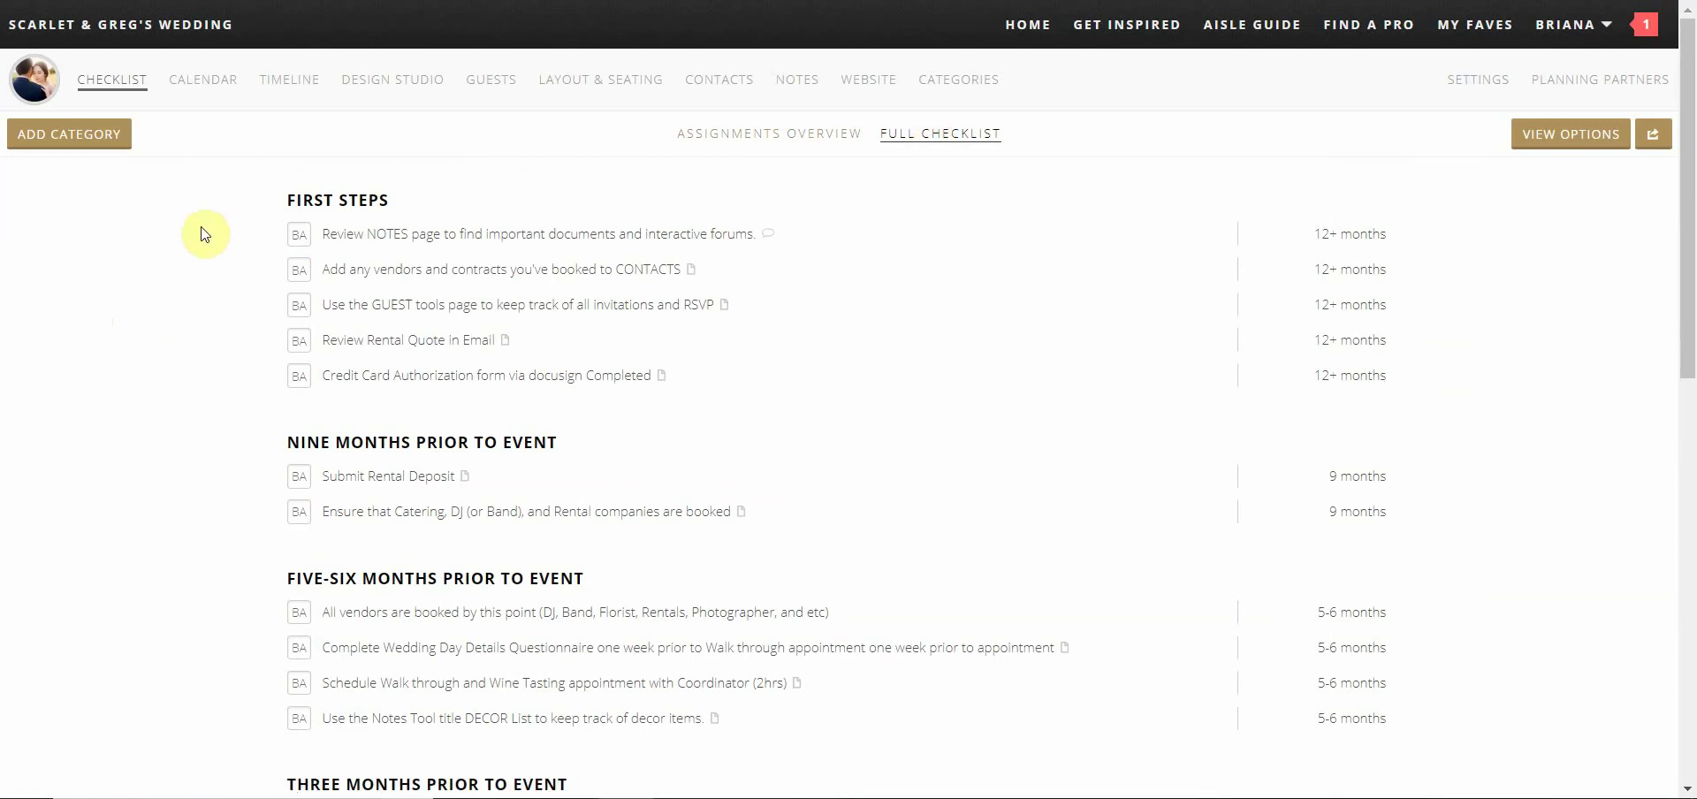
{"action": "scroll", "coordinate": [203, 233], "scroll_direction": "down", "scroll_amount": 5}
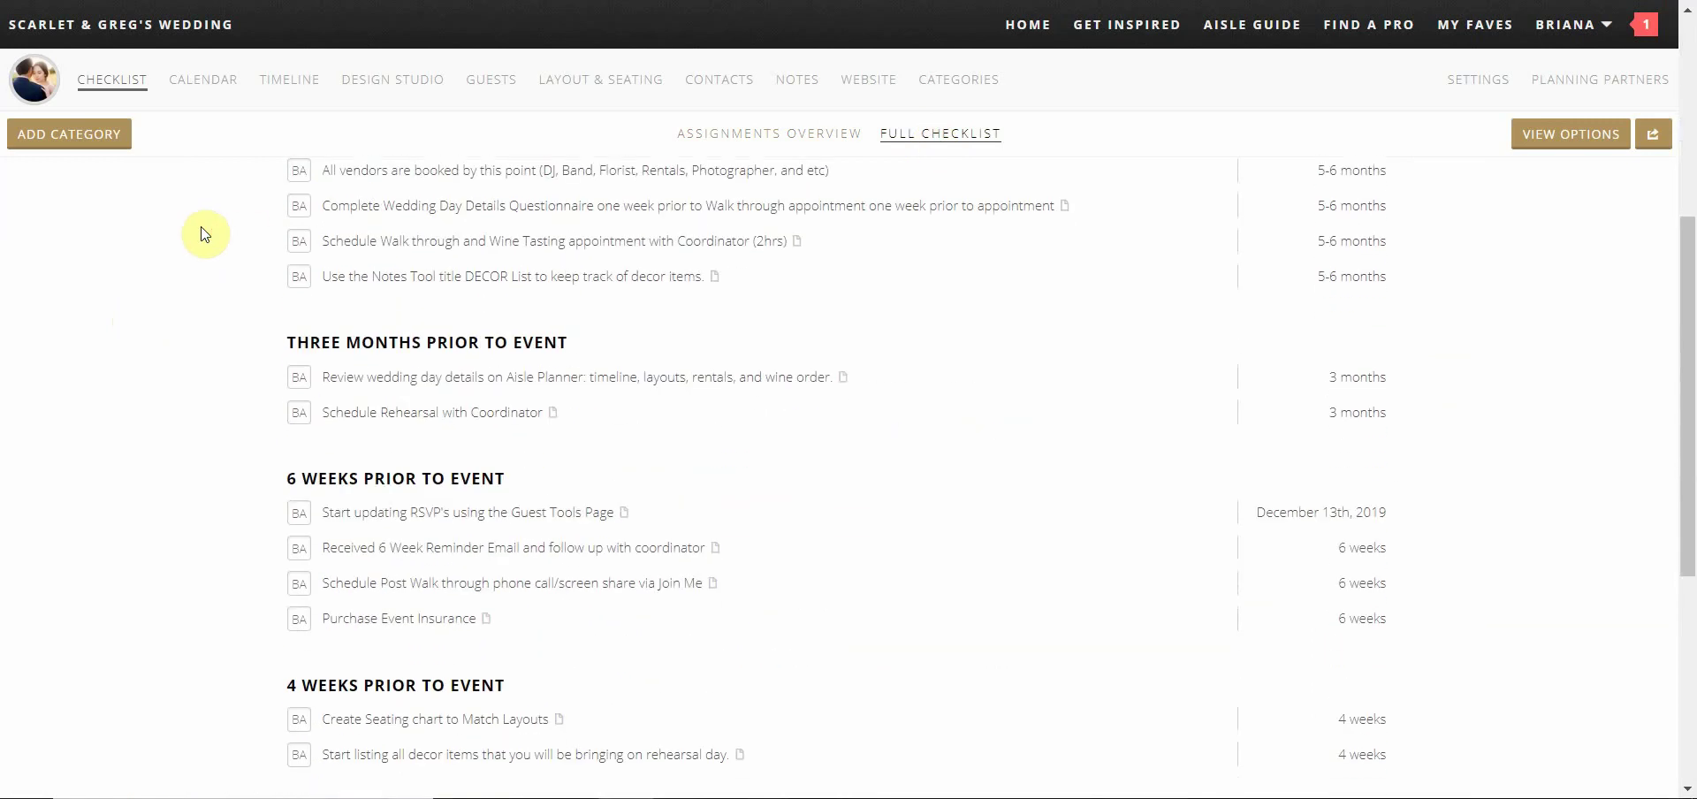
{"action": "scroll", "coordinate": [205, 232], "scroll_direction": "down", "scroll_amount": 1}
{"action": "scroll", "coordinate": [204, 232], "scroll_direction": "down", "scroll_amount": 3}
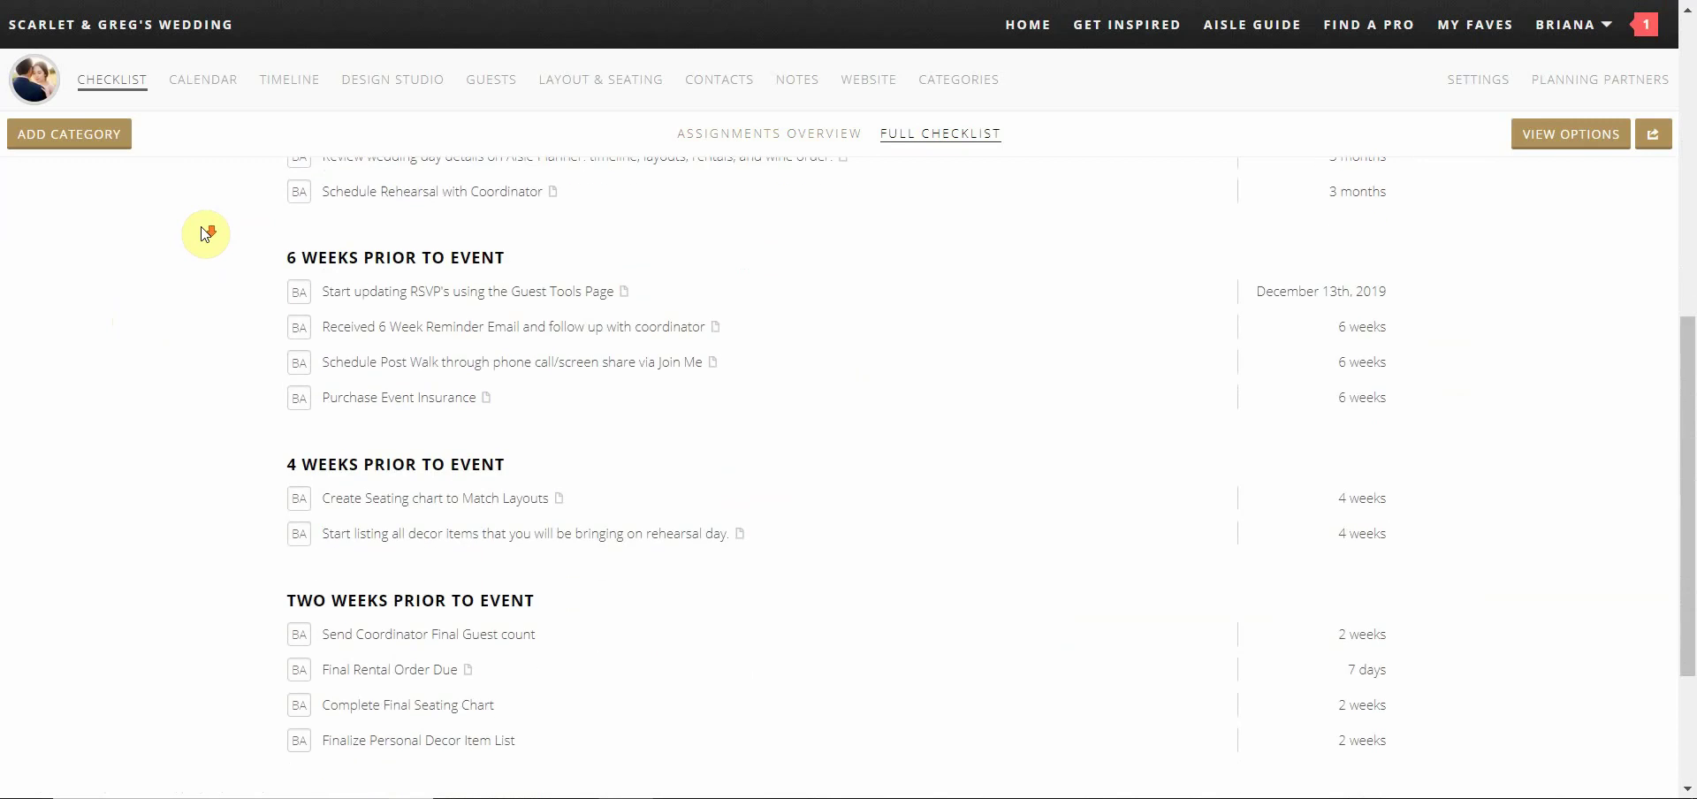
{"action": "scroll", "coordinate": [204, 232], "scroll_direction": "up", "scroll_amount": 1}
{"action": "left_click", "coordinate": [300, 294]}
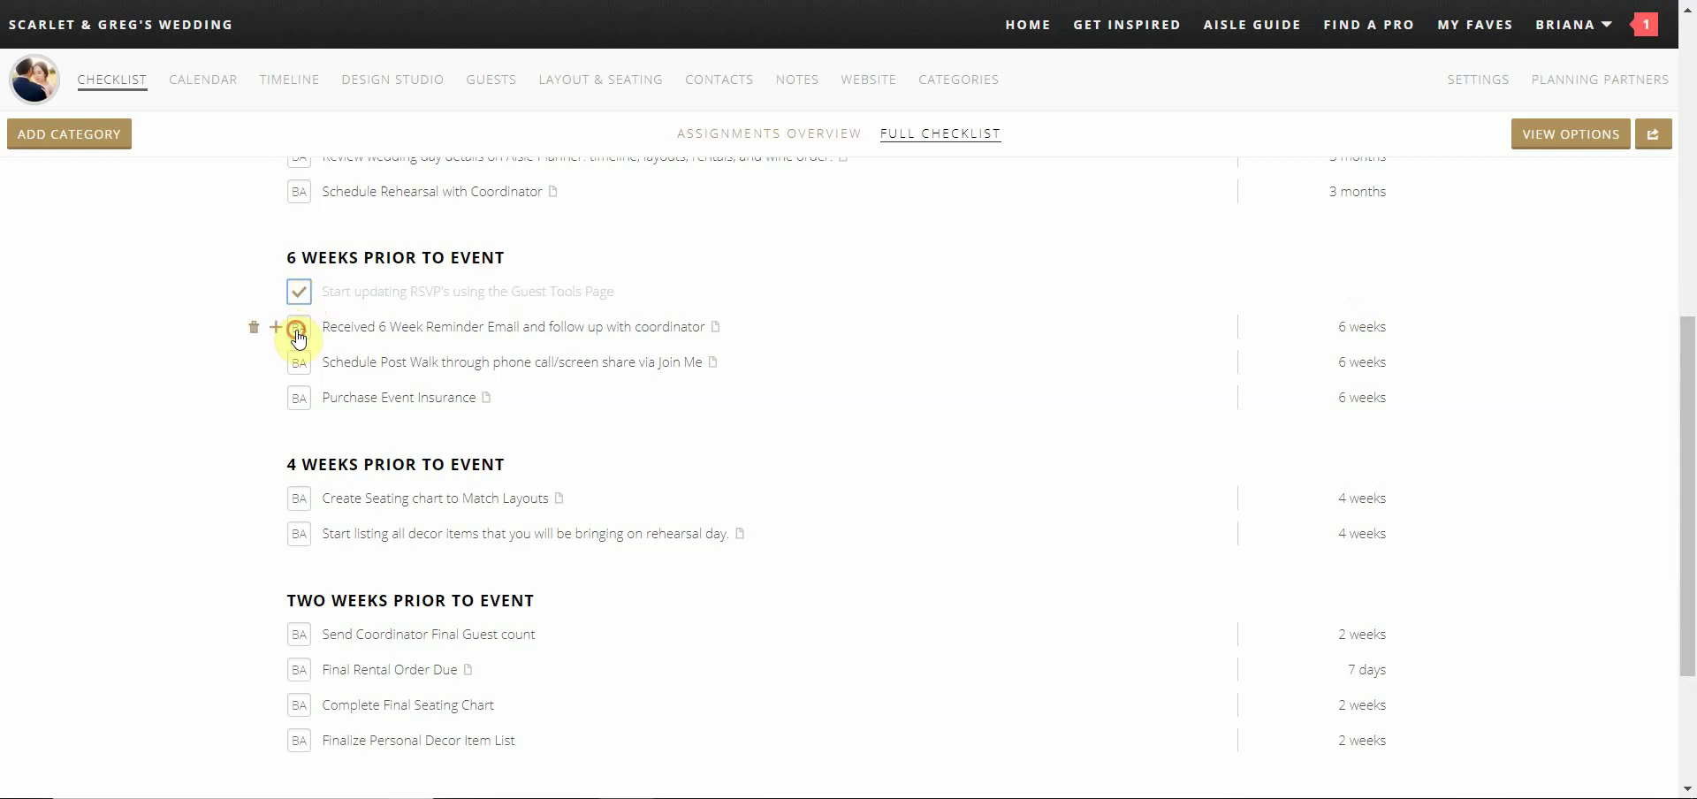
{"action": "left_click", "coordinate": [298, 332]}
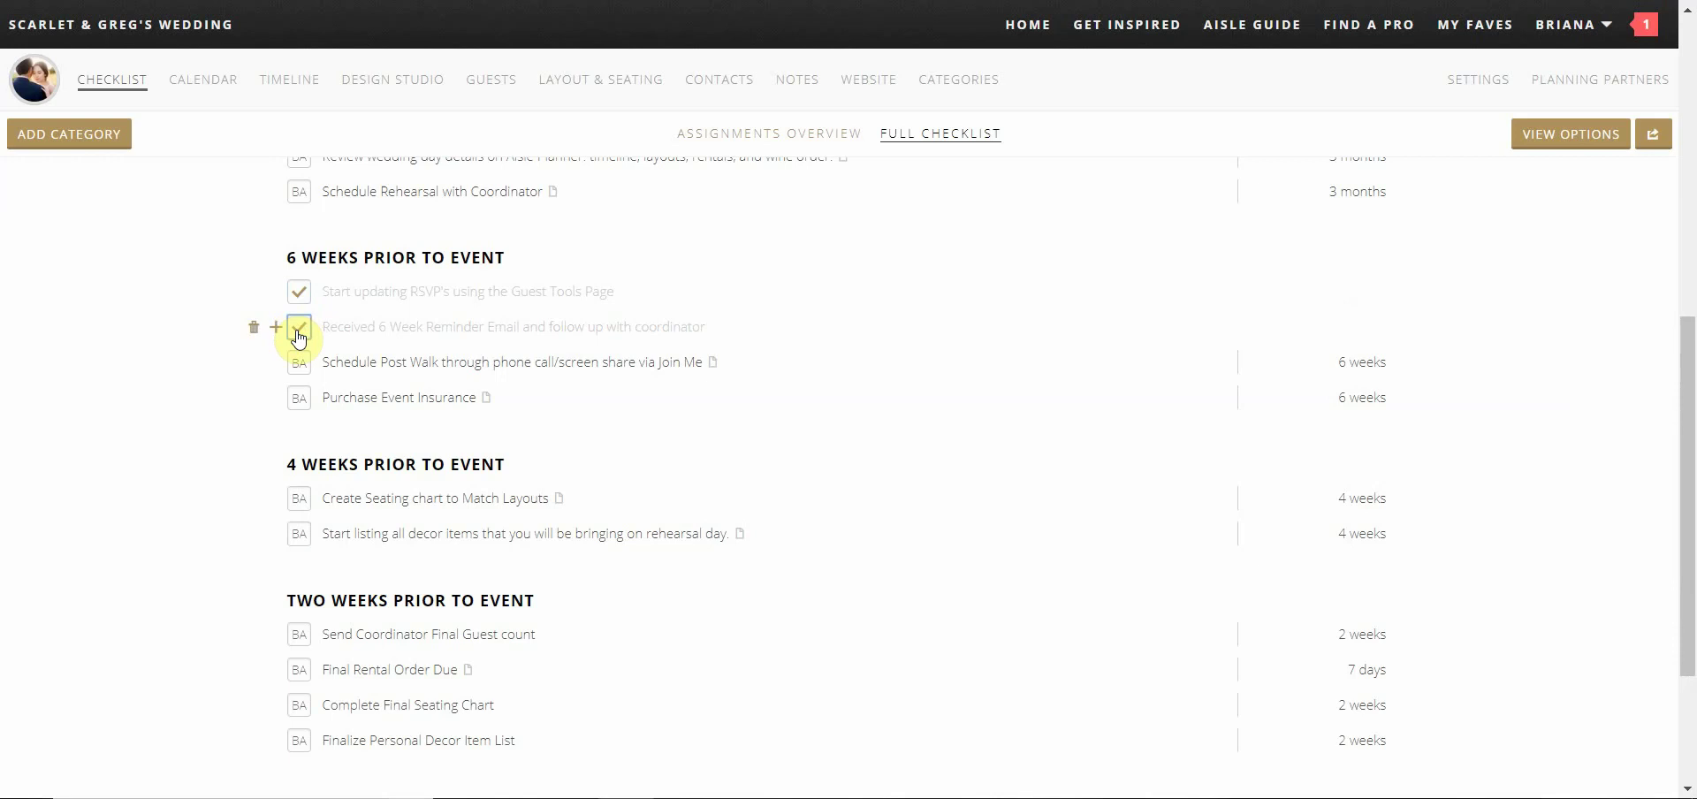
Add a 'Cake Tasting' calendar event on Tuesday, November 20, starting at 2 pm
{"action": "left_click", "coordinate": [209, 103]}
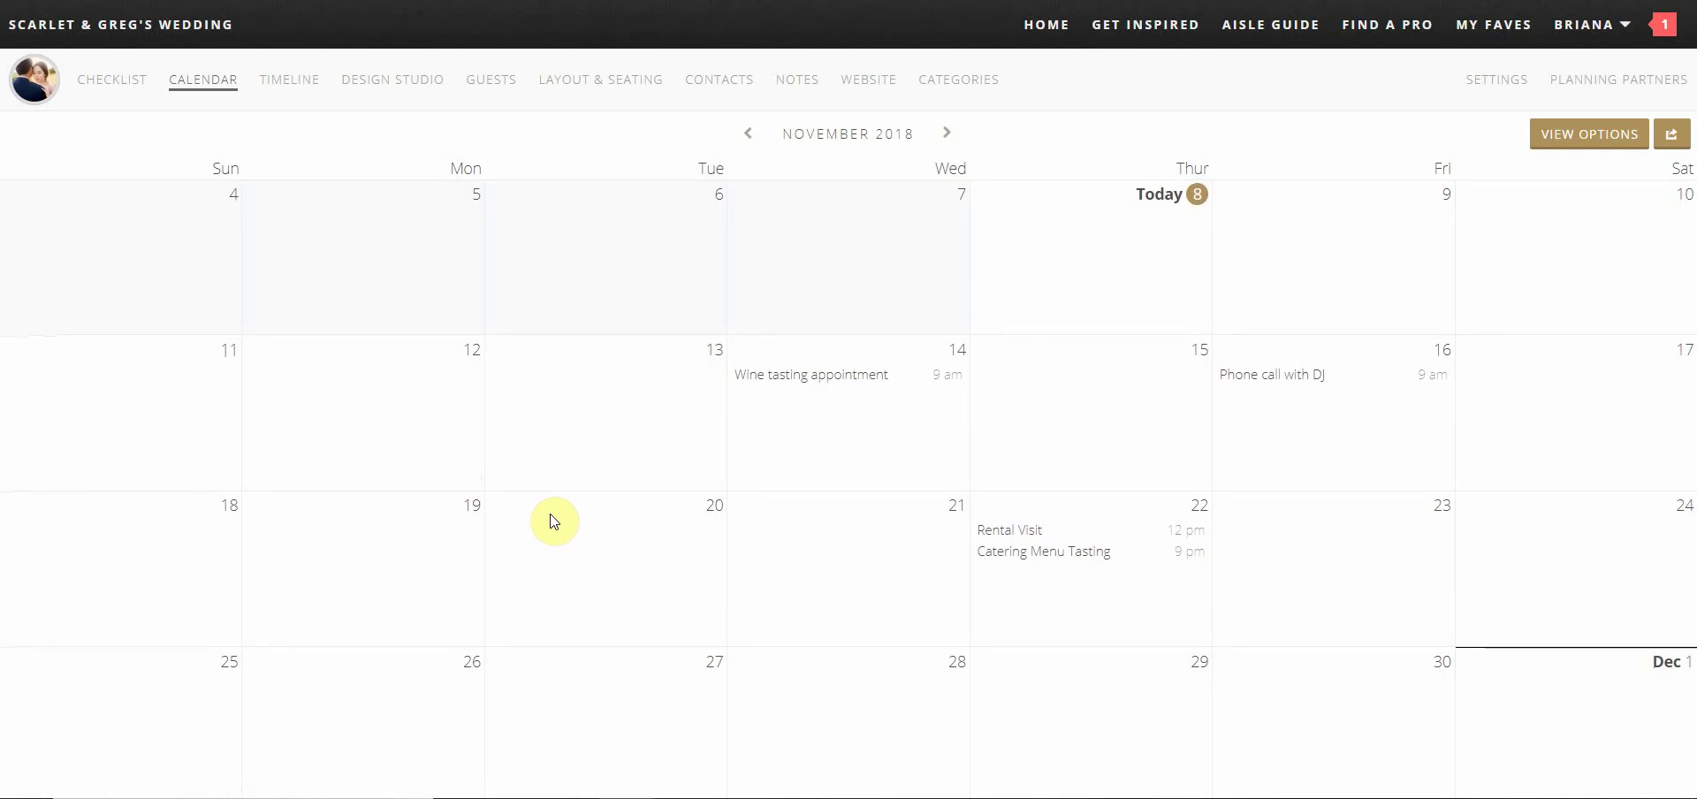
{"action": "left_click", "coordinate": [550, 520]}
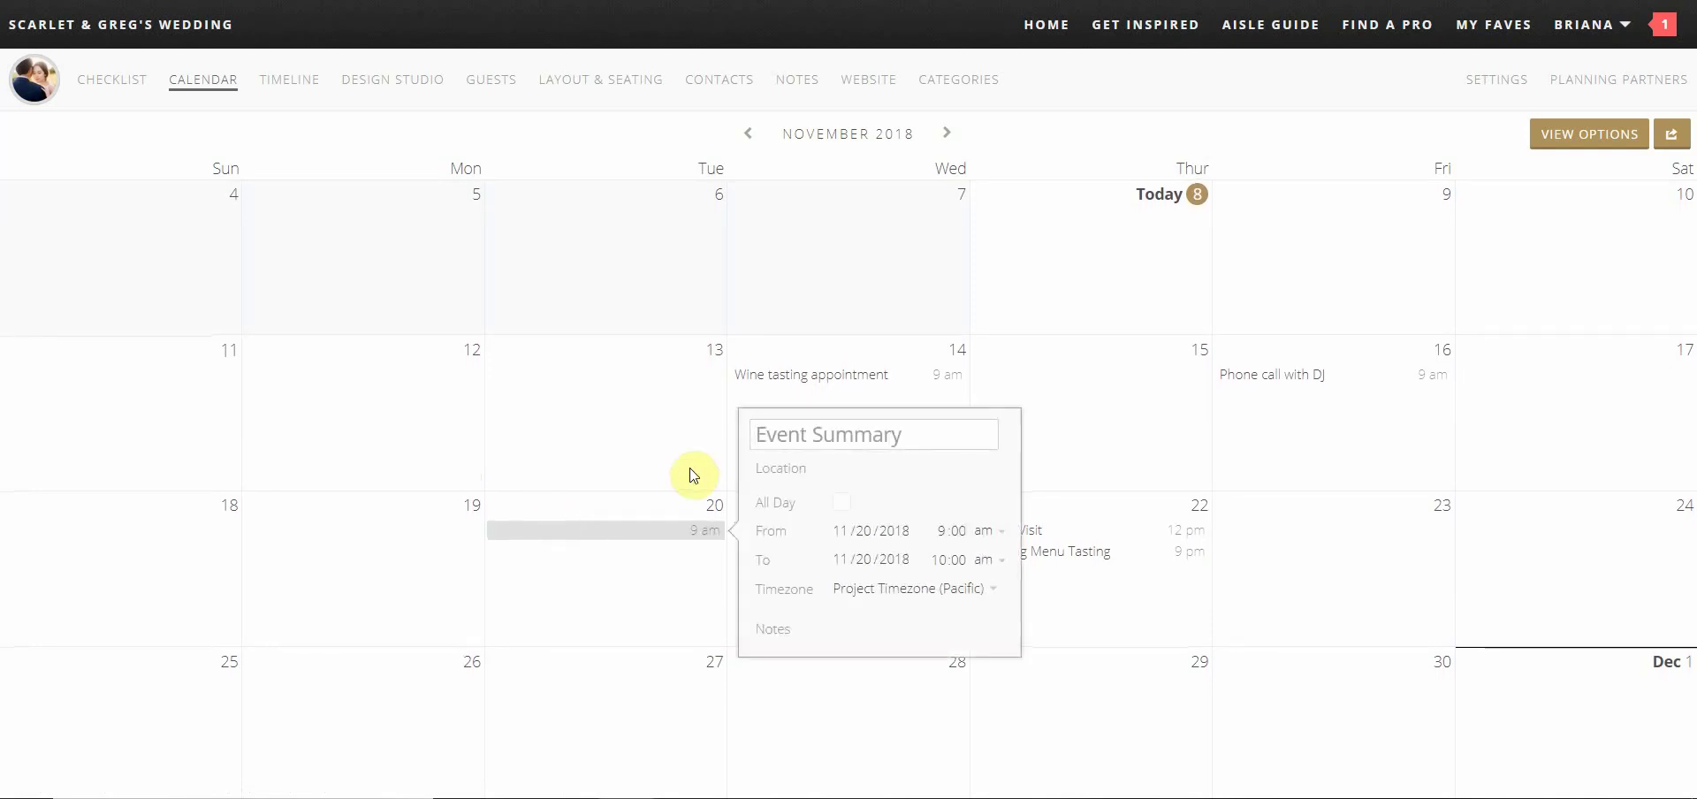
{"action": "type", "text": "Cake Tasting"}
{"action": "left_click", "coordinate": [1005, 533]}
{"action": "left_click", "coordinate": [994, 568]}
{"action": "left_click", "coordinate": [942, 532]}
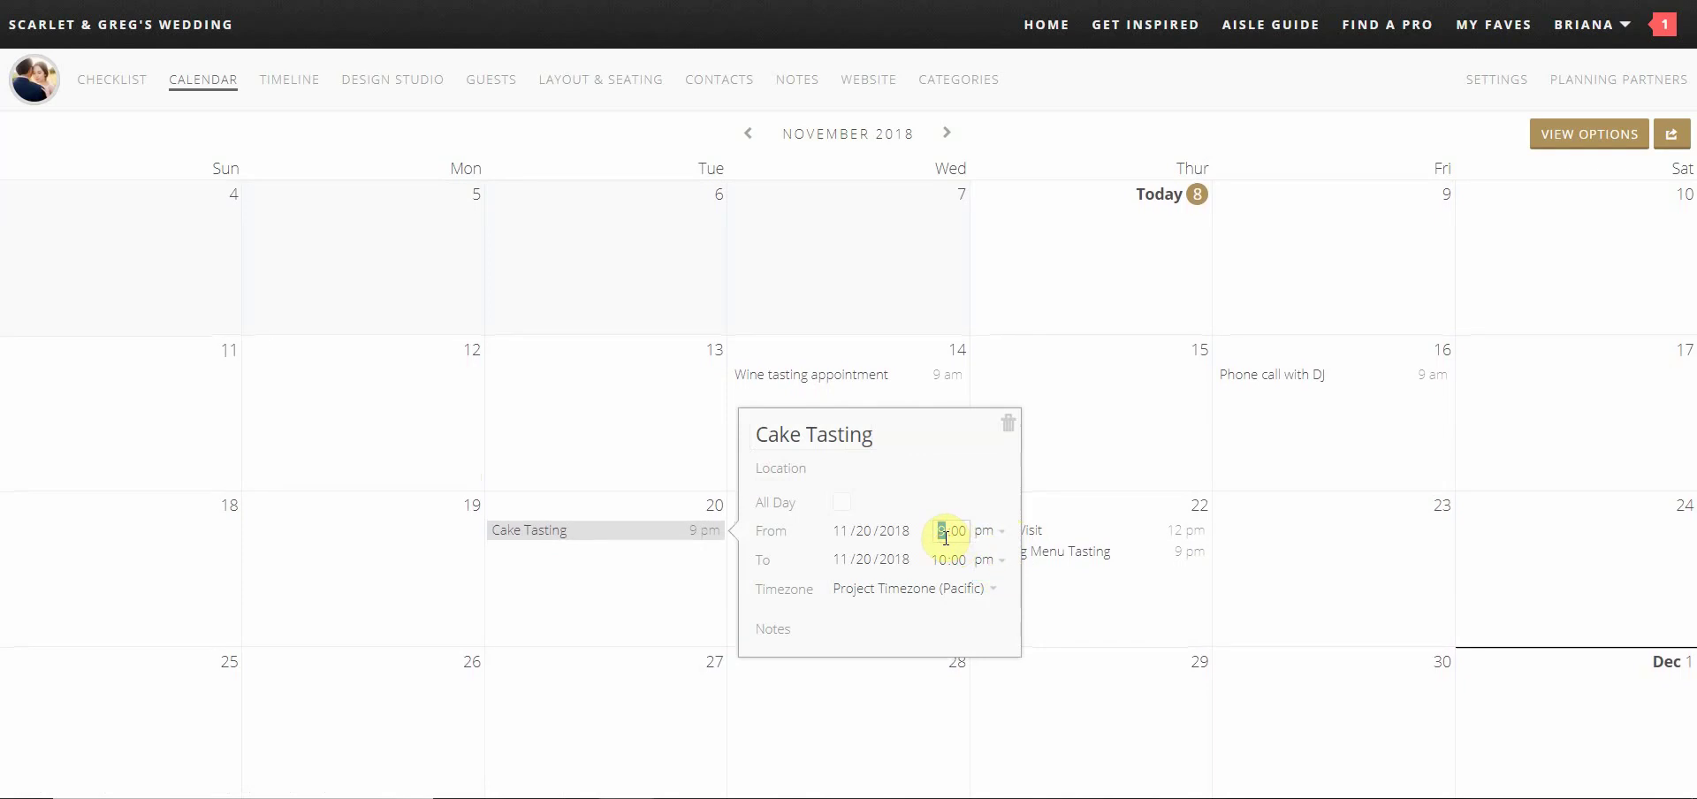
{"action": "type", "text": "2"}
{"action": "left_click", "coordinate": [946, 560]}
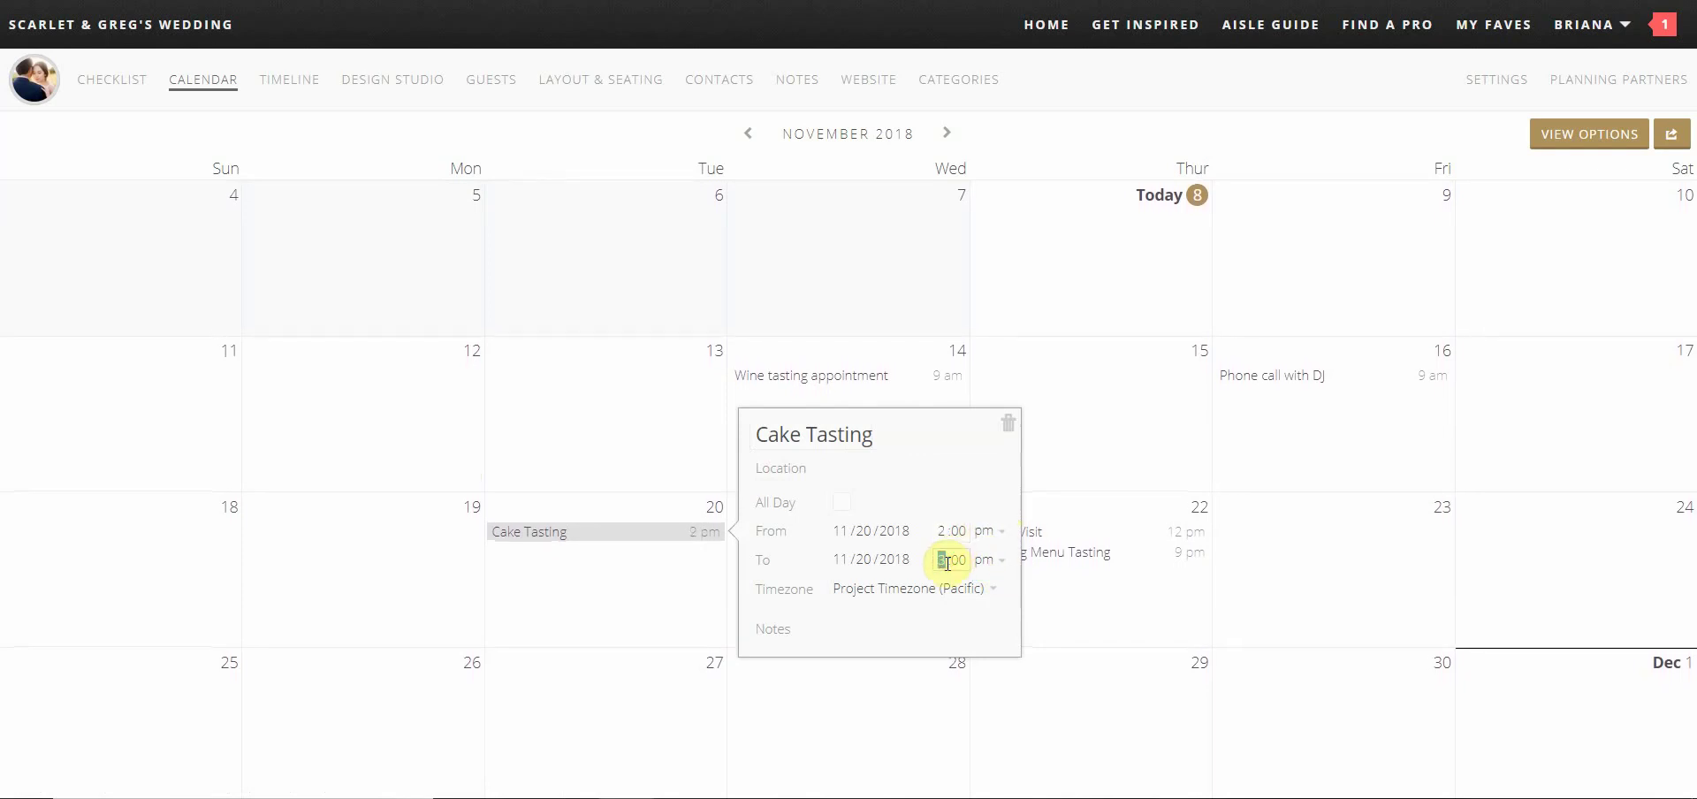
{"action": "left_click", "coordinate": [896, 695]}
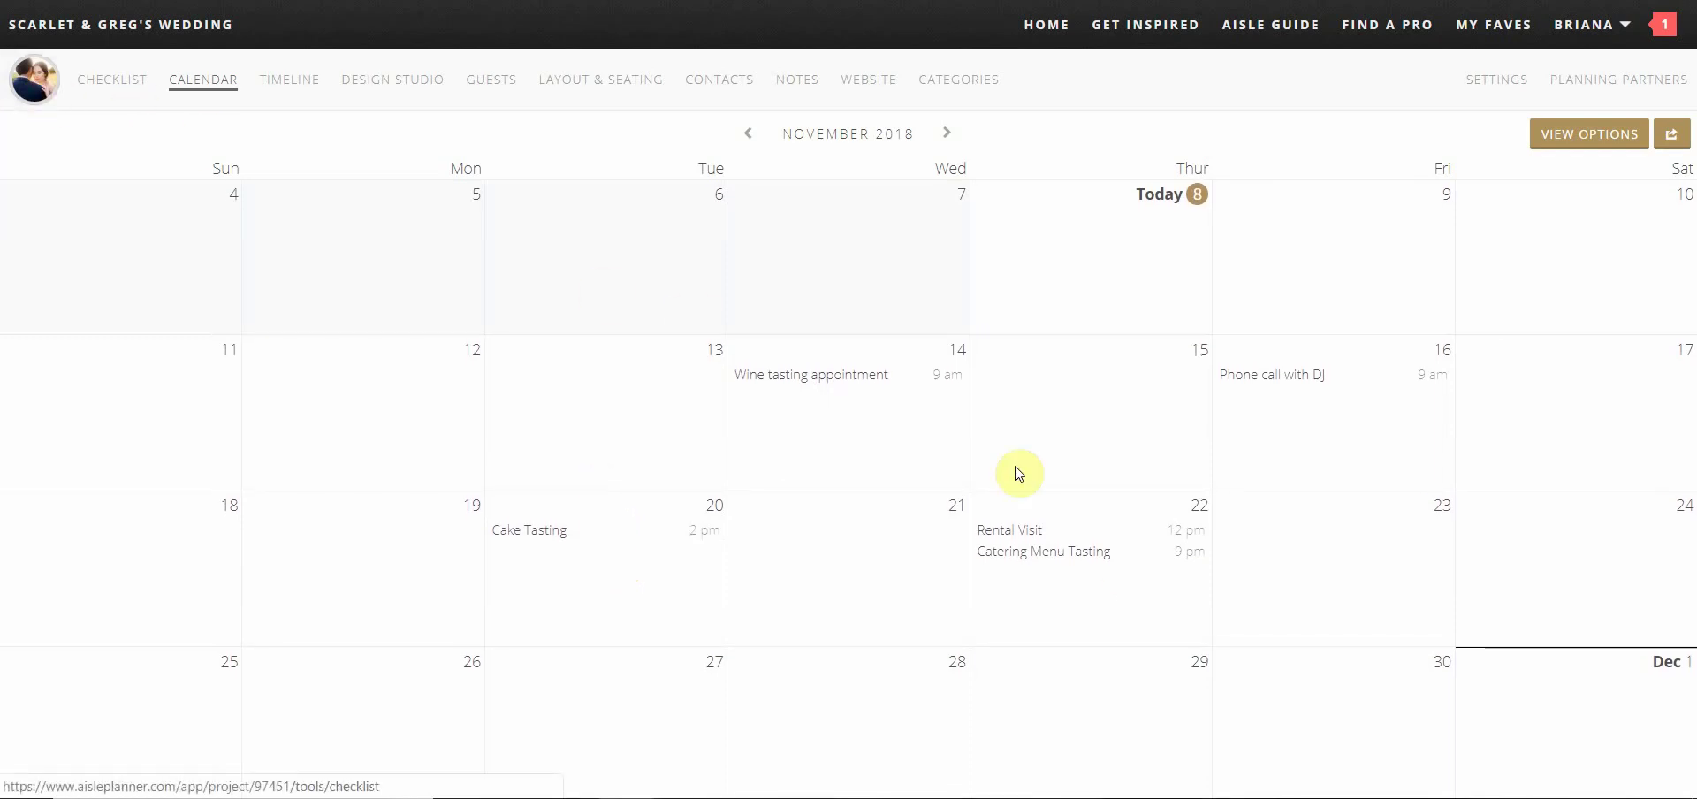
{"action": "scroll", "coordinate": [1106, 568], "scroll_direction": "down", "scroll_amount": 2}
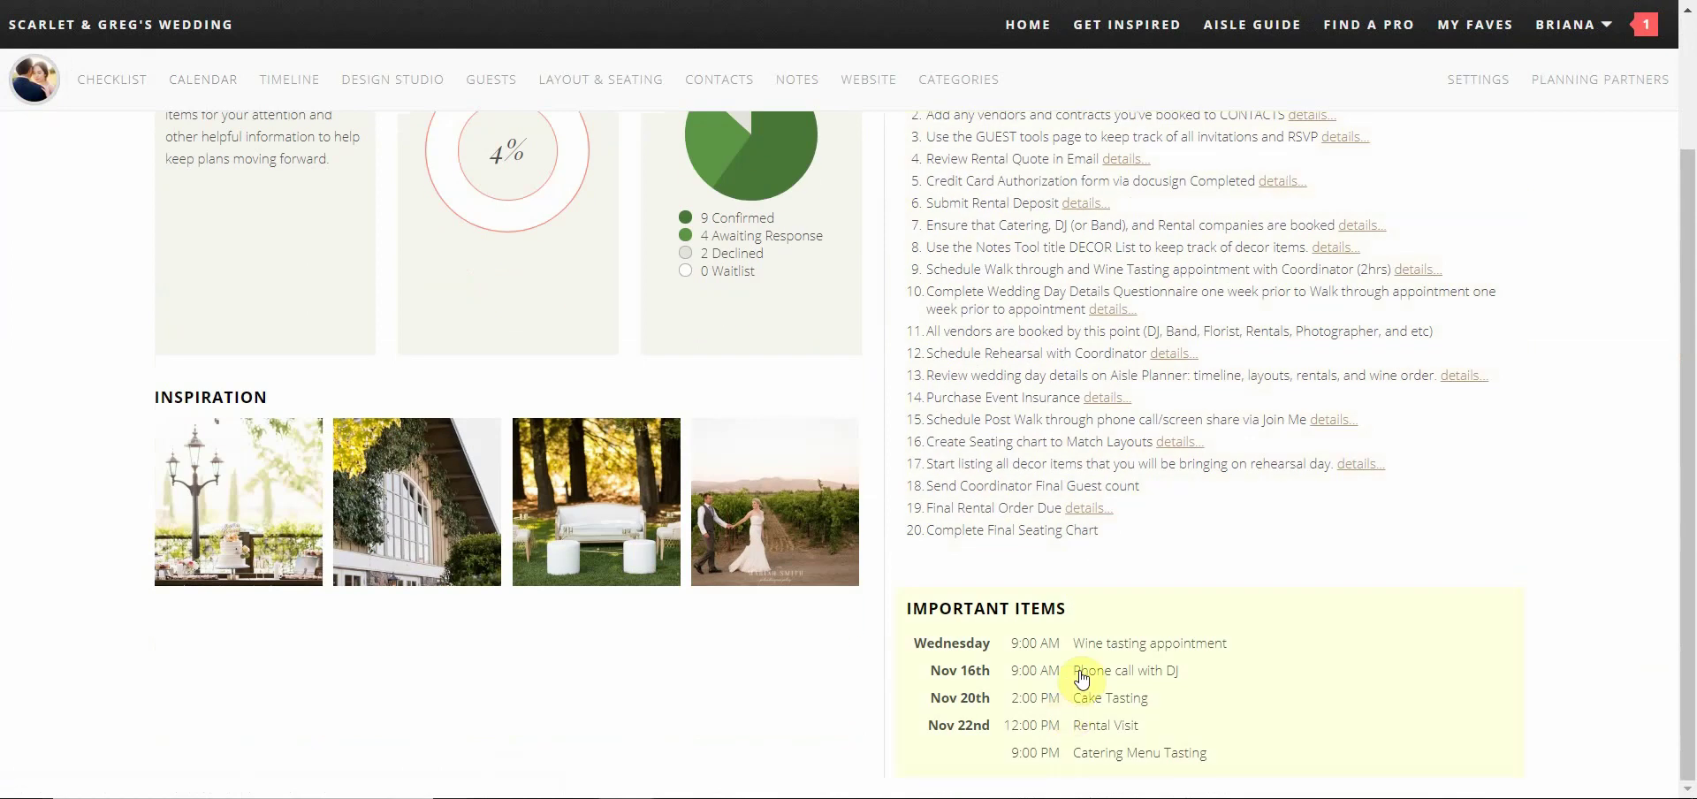
Open the Timeline and scroll the day-of schedule down to the 10:55 pm send off
{"action": "left_click", "coordinate": [317, 91]}
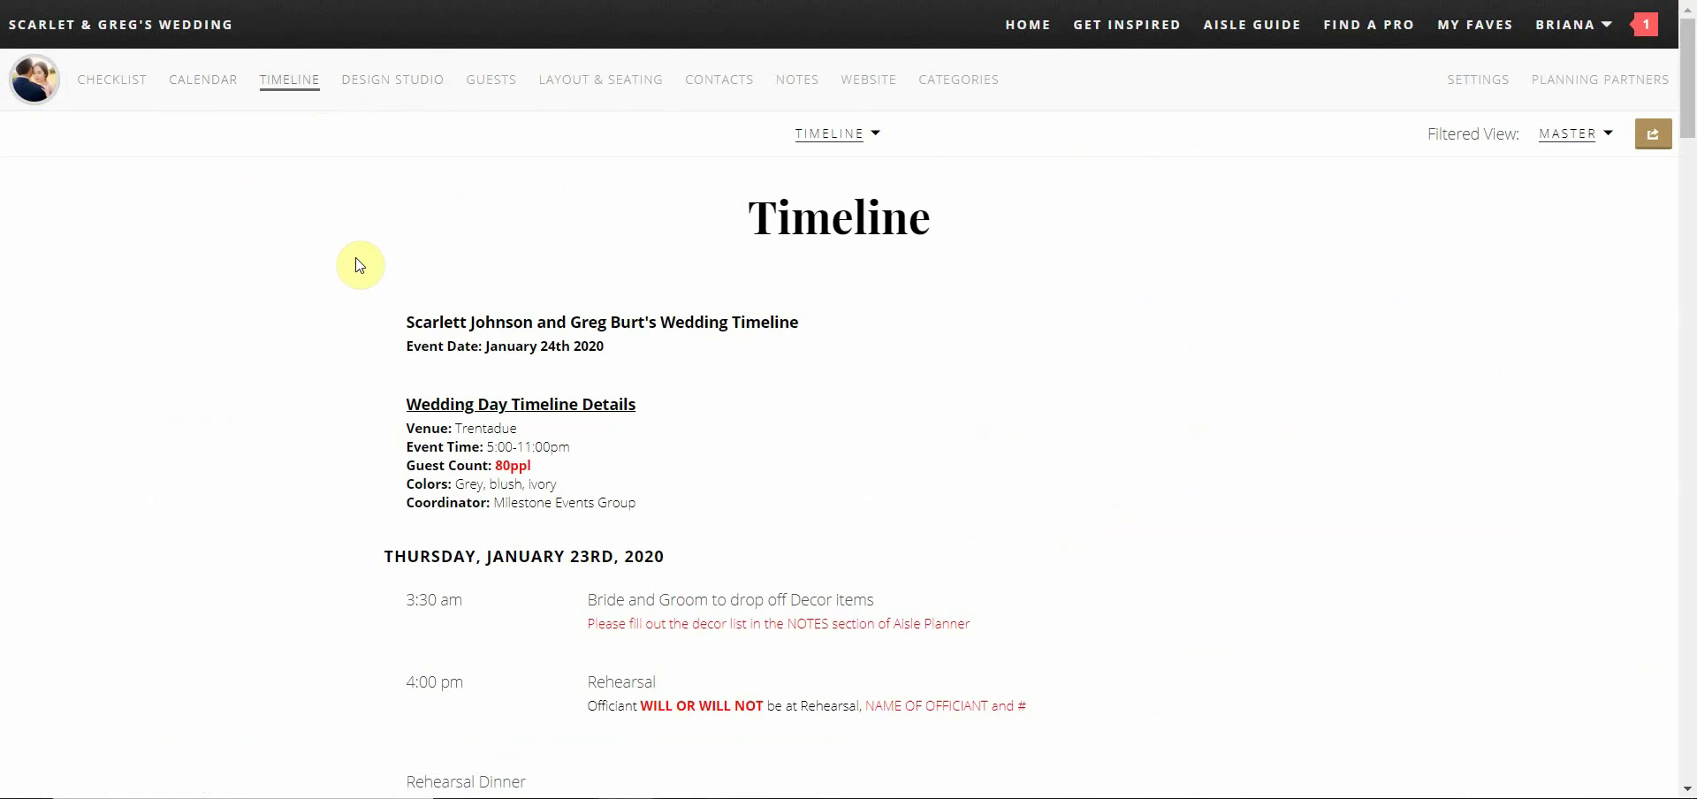
{"action": "scroll", "coordinate": [274, 296], "scroll_direction": "down", "scroll_amount": 4}
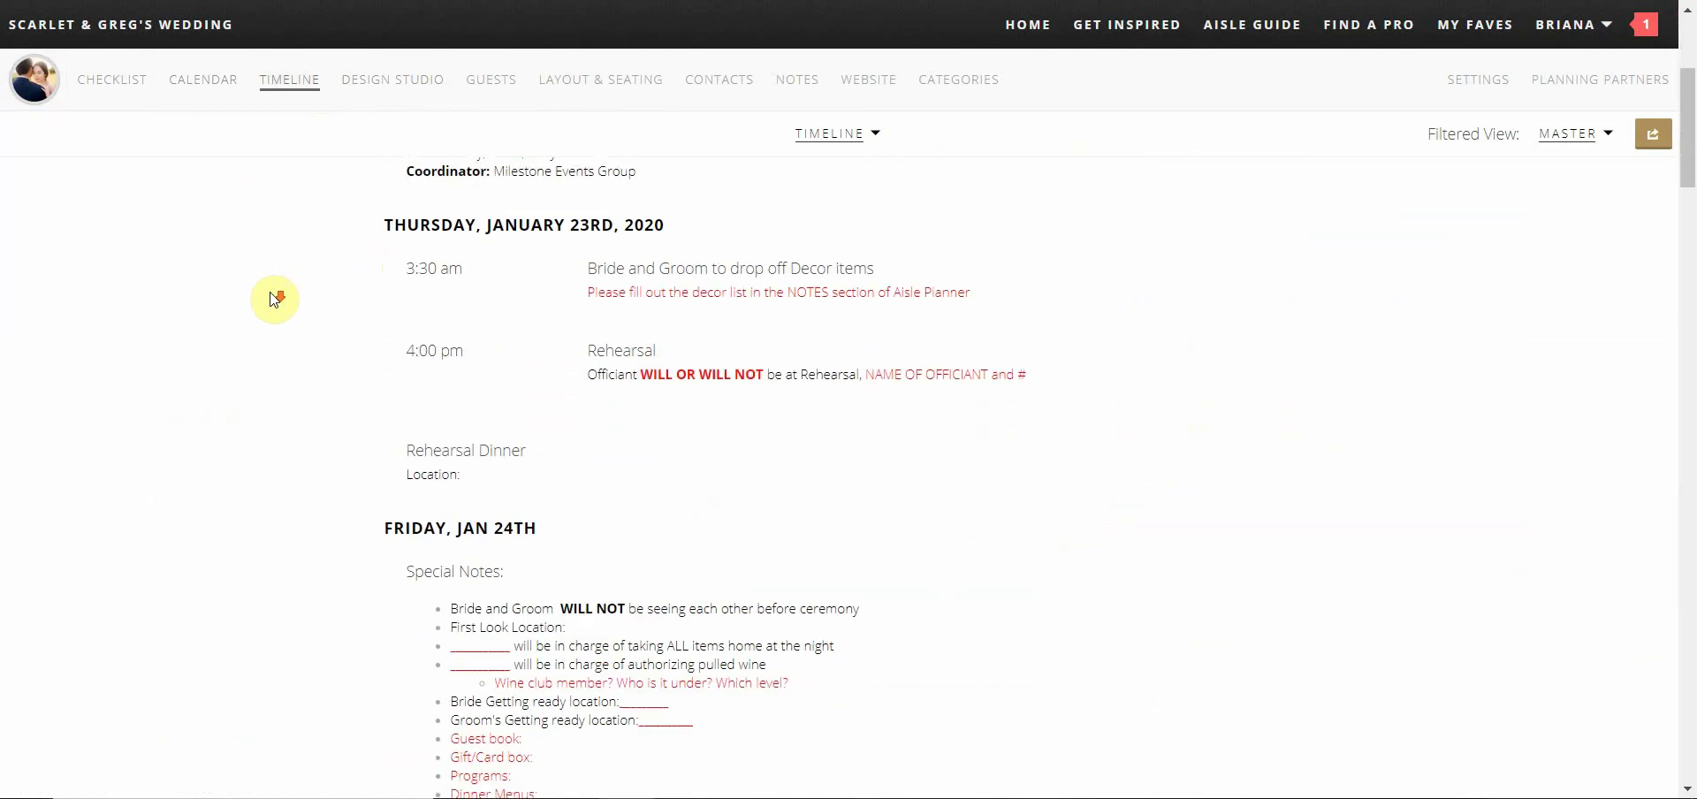
{"action": "scroll", "coordinate": [274, 300], "scroll_direction": "down", "scroll_amount": 3}
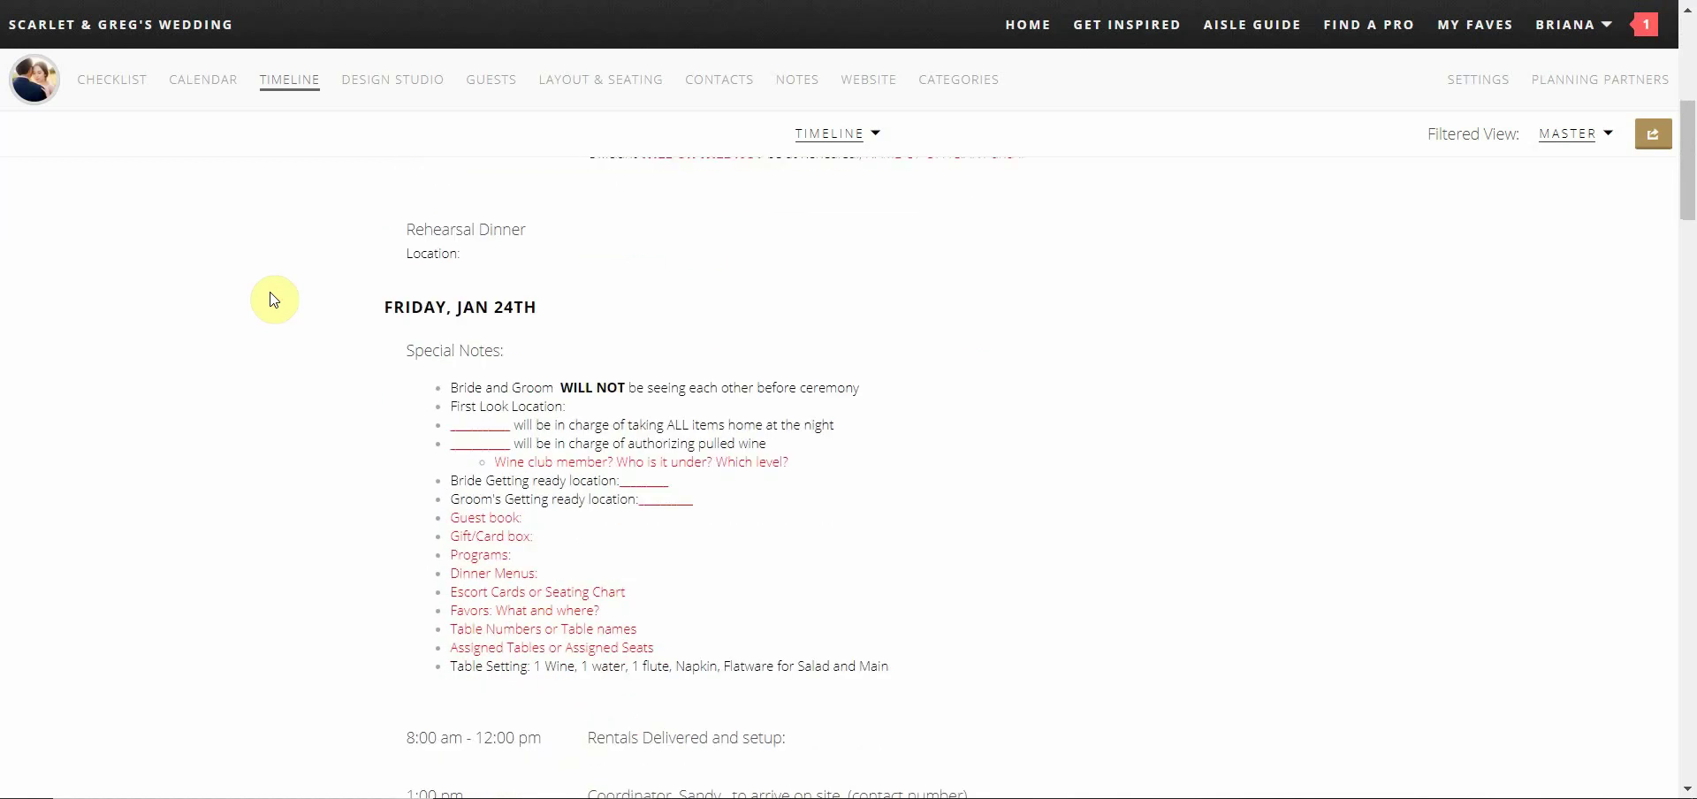
{"action": "scroll", "coordinate": [274, 300], "scroll_direction": "down", "scroll_amount": 3}
{"action": "scroll", "coordinate": [274, 299], "scroll_direction": "down", "scroll_amount": 3}
{"action": "scroll", "coordinate": [274, 300], "scroll_direction": "down", "scroll_amount": 3}
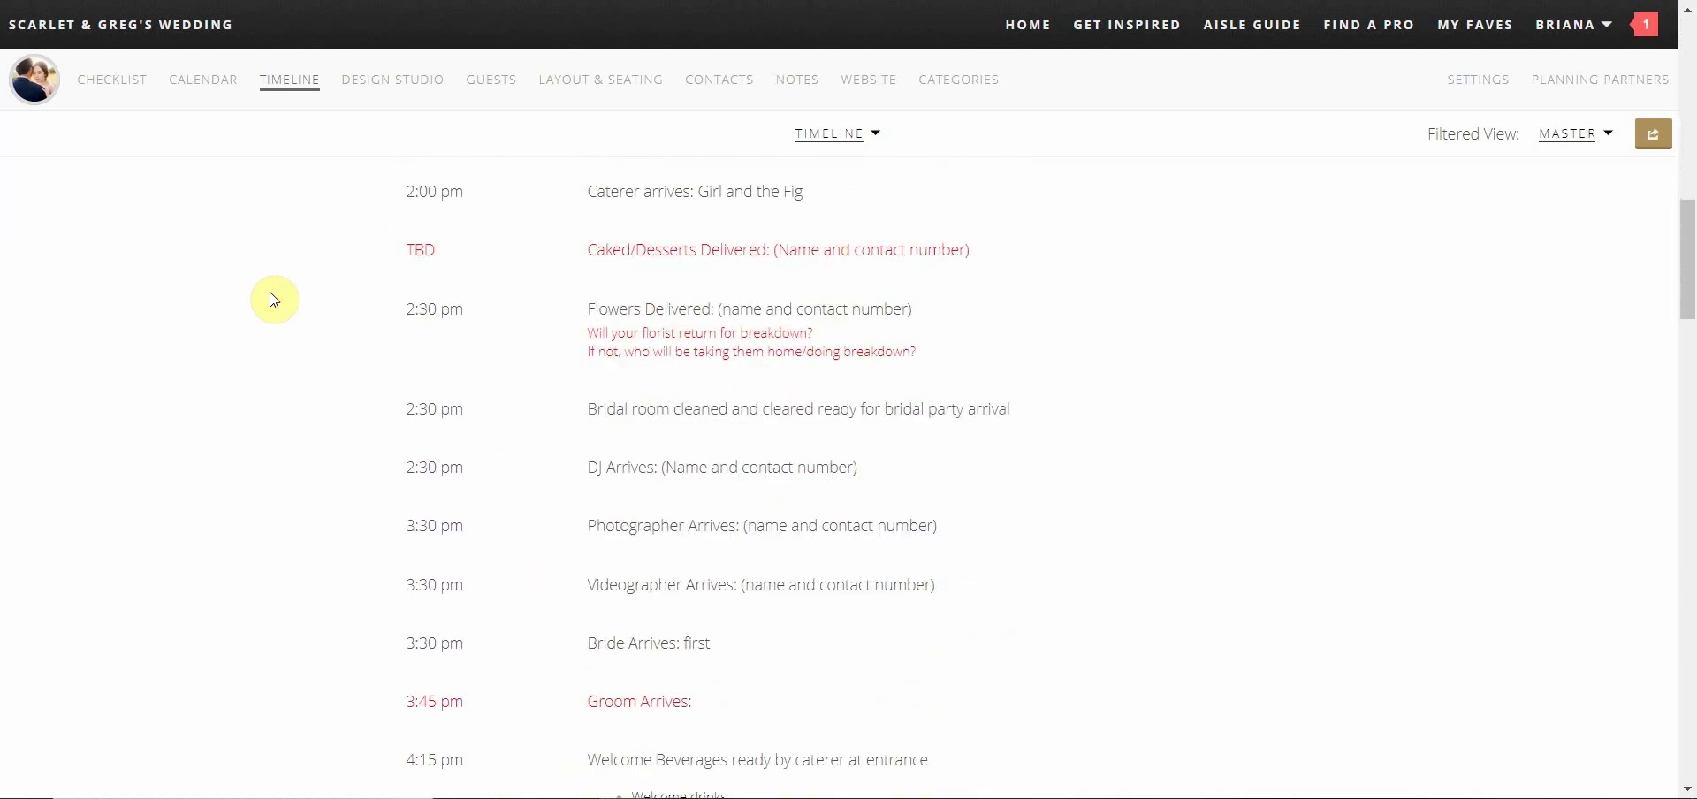
{"action": "scroll", "coordinate": [274, 300], "scroll_direction": "down", "scroll_amount": 3}
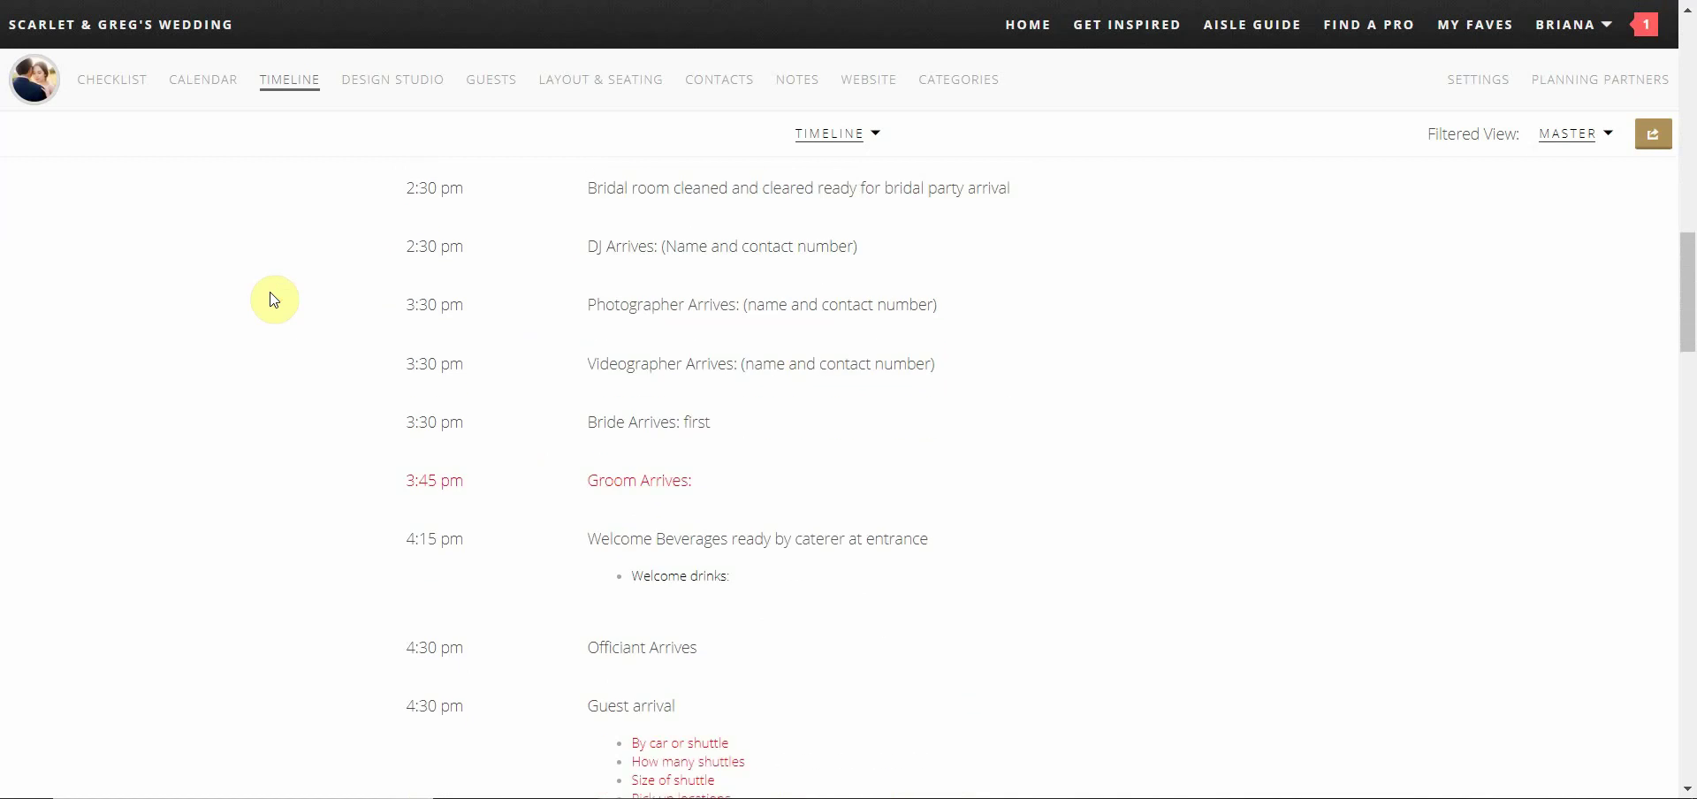
{"action": "scroll", "coordinate": [273, 300], "scroll_direction": "down", "scroll_amount": 1}
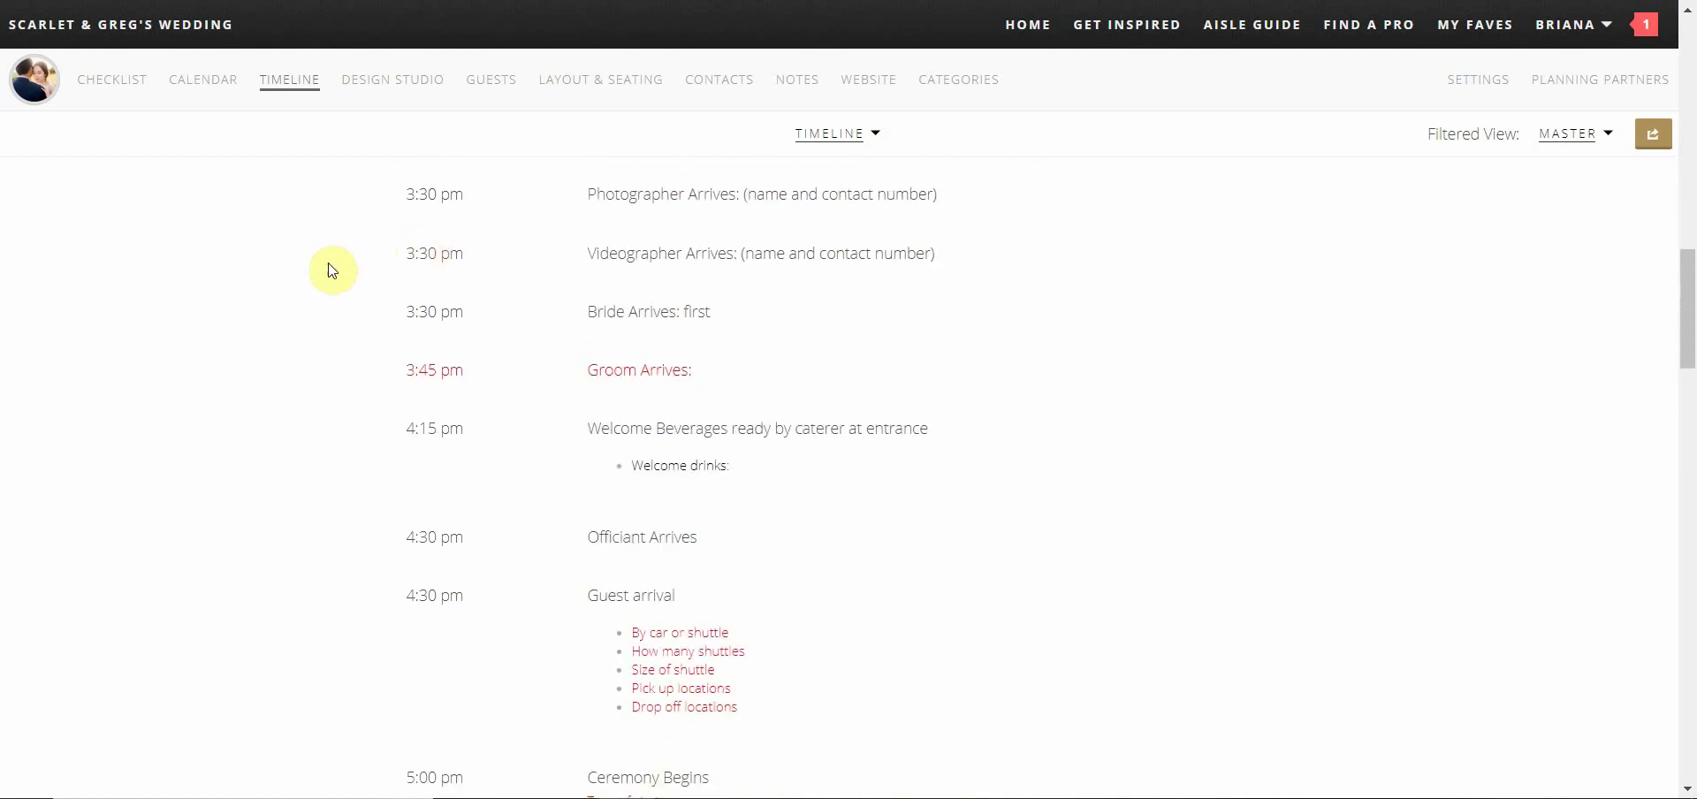
{"action": "scroll", "coordinate": [334, 270], "scroll_direction": "down", "scroll_amount": 5}
{"action": "scroll", "coordinate": [333, 271], "scroll_direction": "down", "scroll_amount": 3}
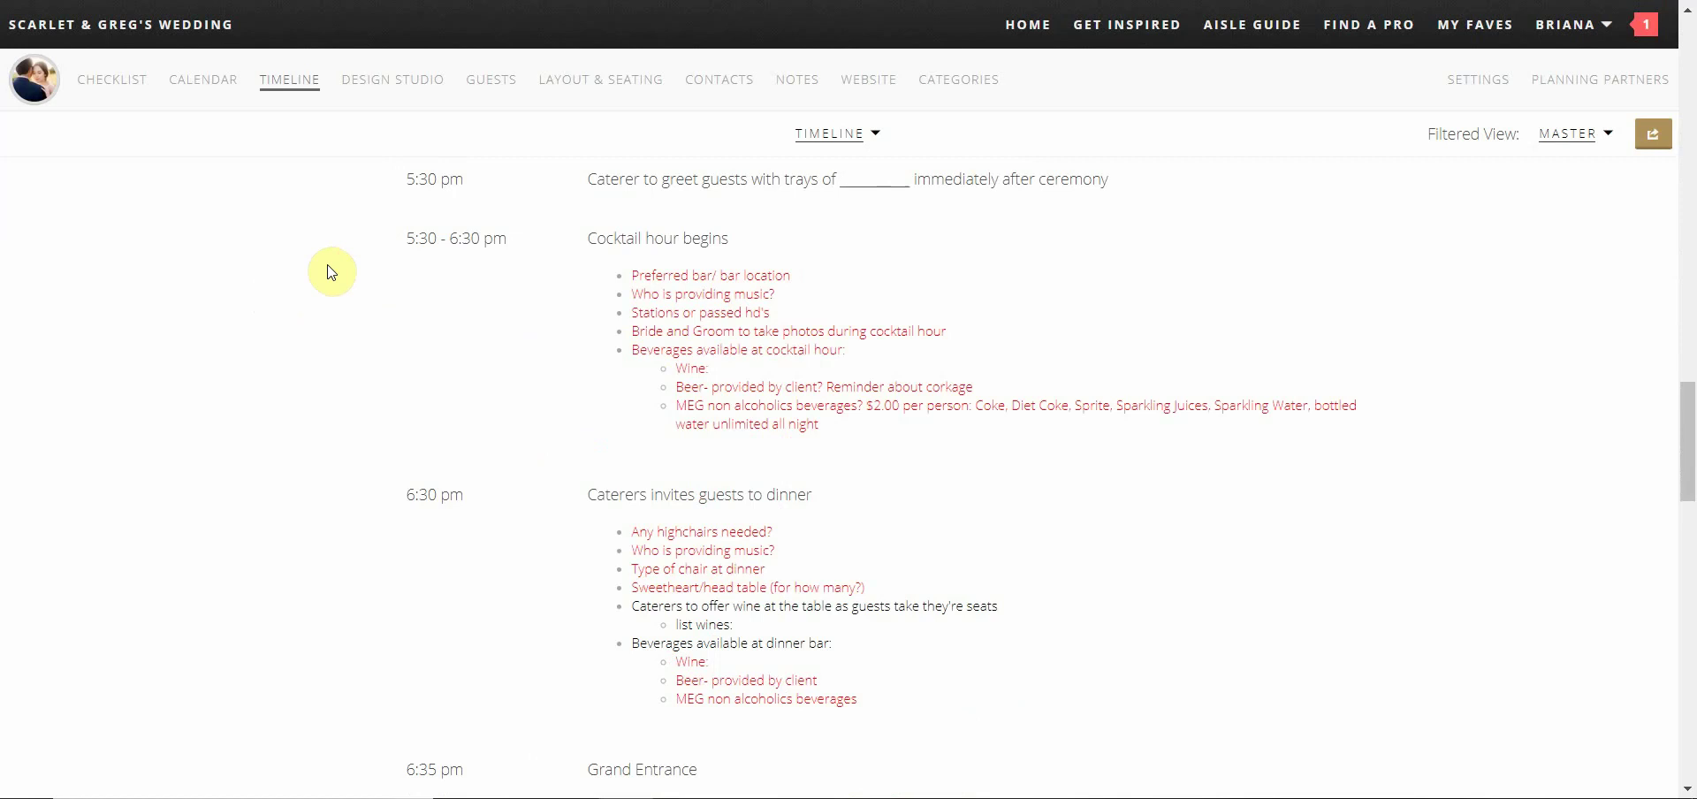
{"action": "scroll", "coordinate": [333, 271], "scroll_direction": "down", "scroll_amount": 3}
{"action": "scroll", "coordinate": [332, 272], "scroll_direction": "down", "scroll_amount": 3}
{"action": "scroll", "coordinate": [332, 271], "scroll_direction": "down", "scroll_amount": 5}
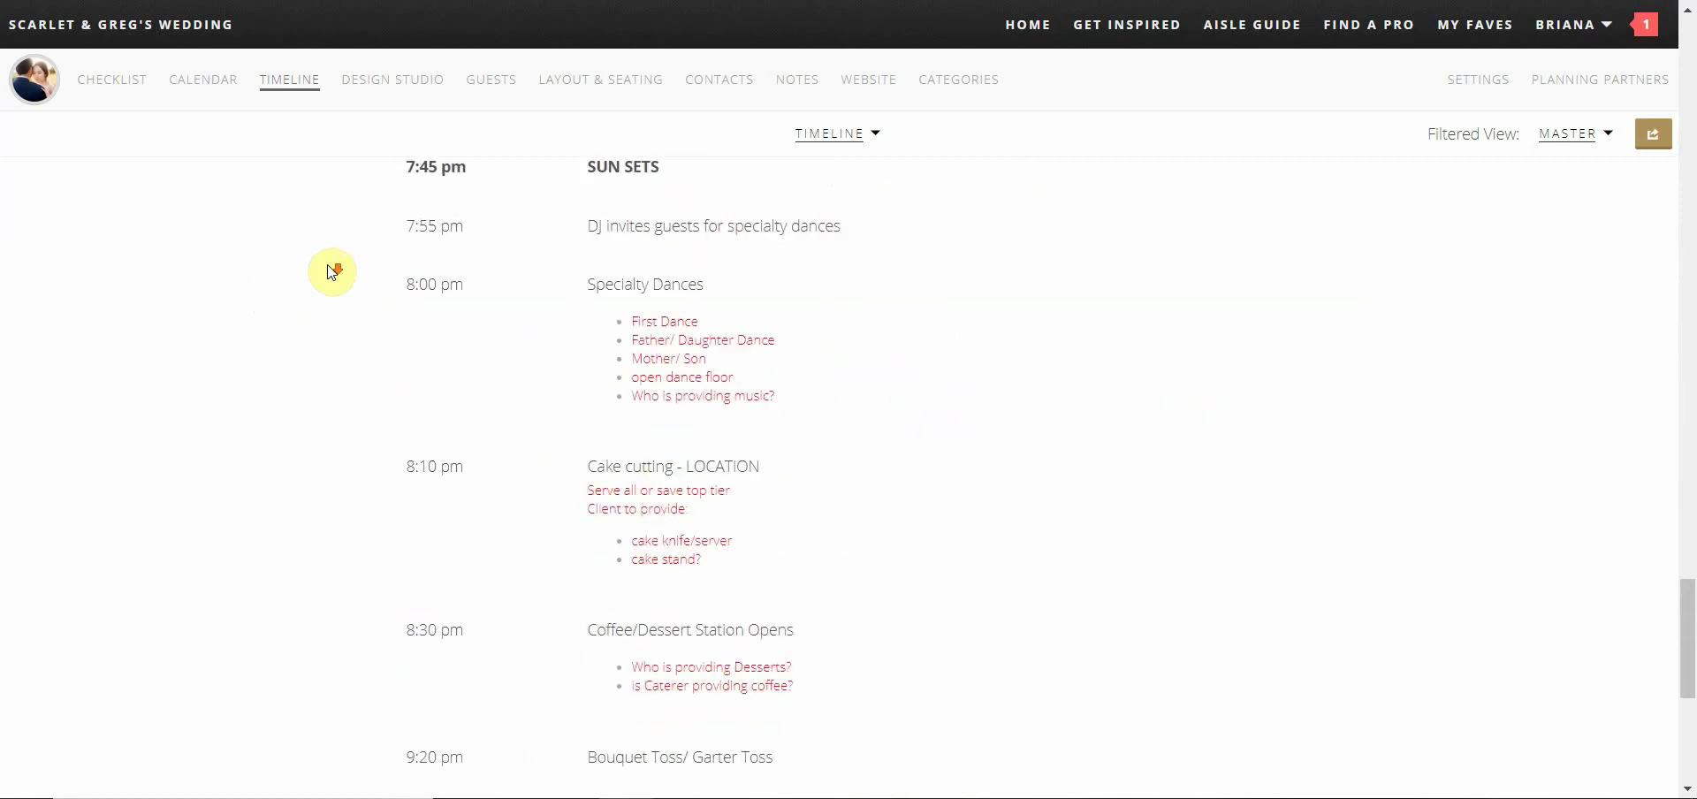
{"action": "scroll", "coordinate": [333, 271], "scroll_direction": "down", "scroll_amount": 2}
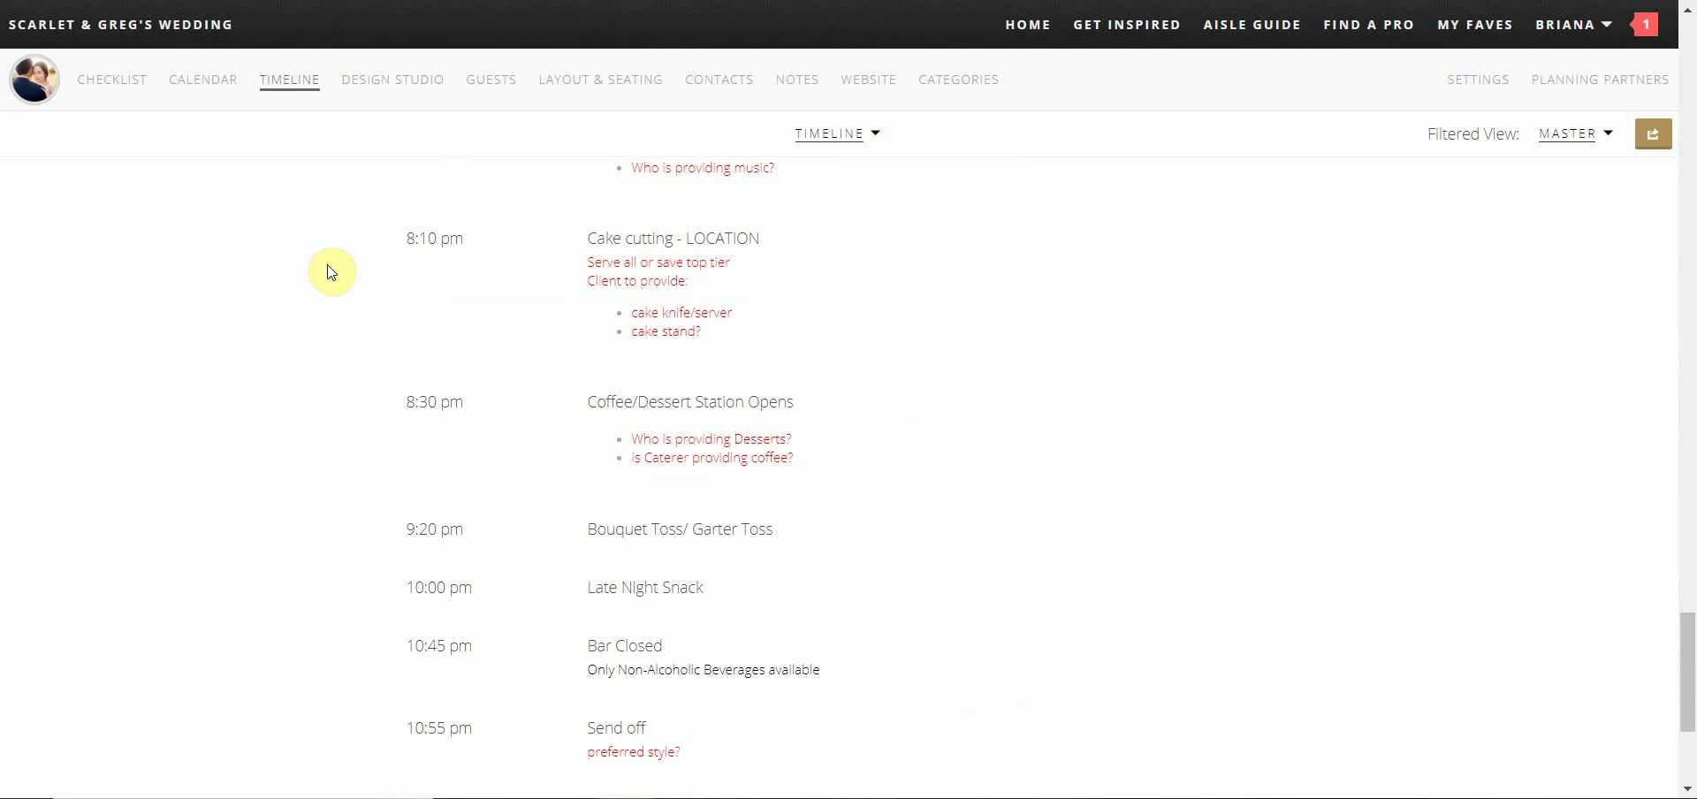
Open the Trentadue venue style guide in Design Studio and scroll its photo gallery
{"action": "left_click", "coordinate": [421, 98]}
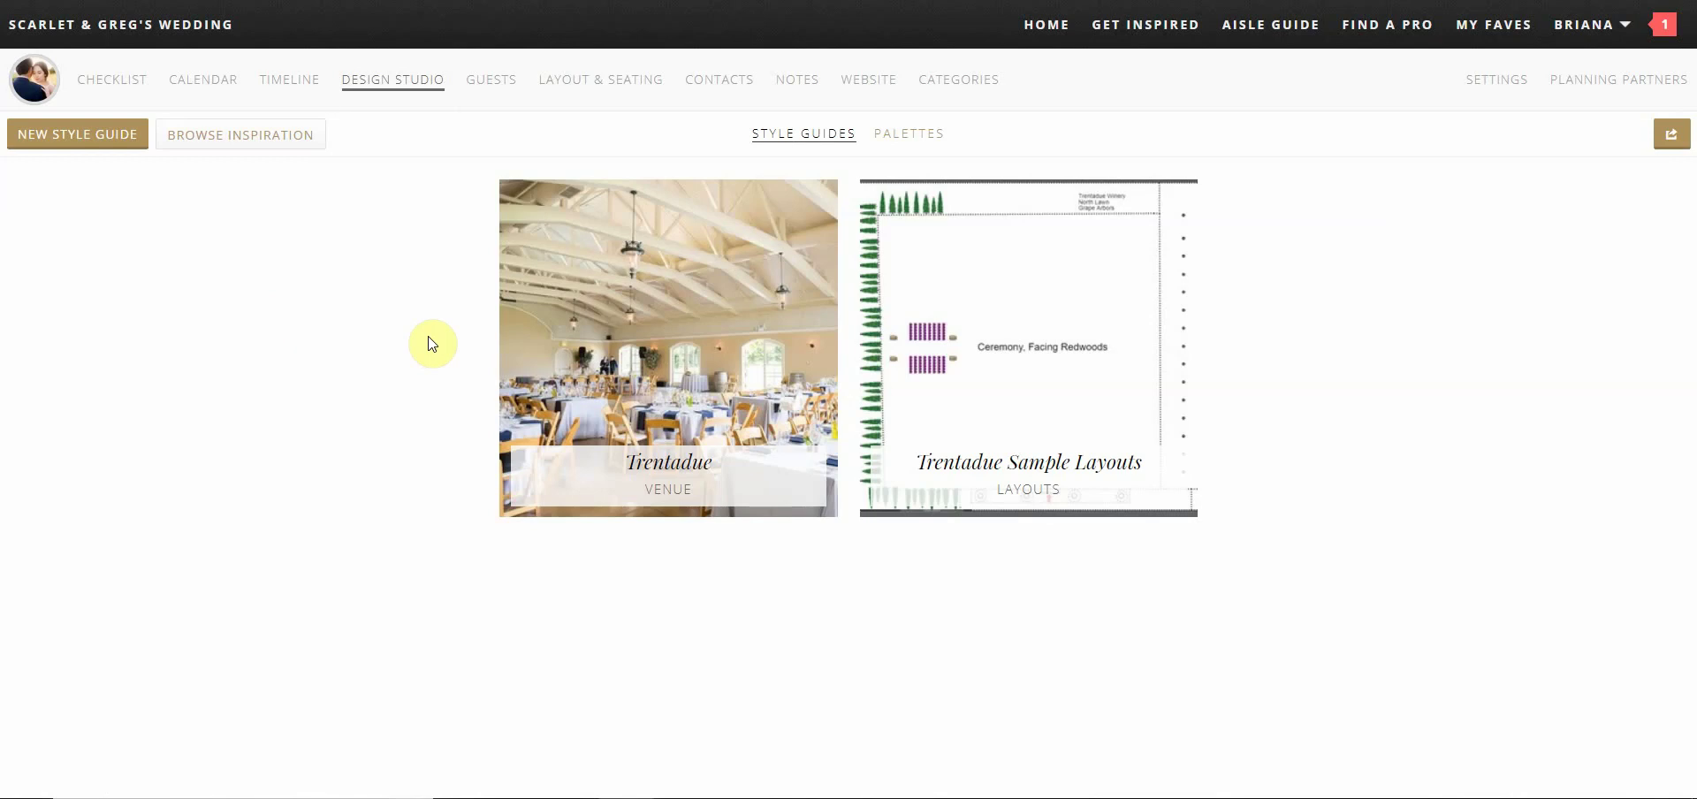
{"action": "left_click", "coordinate": [544, 350]}
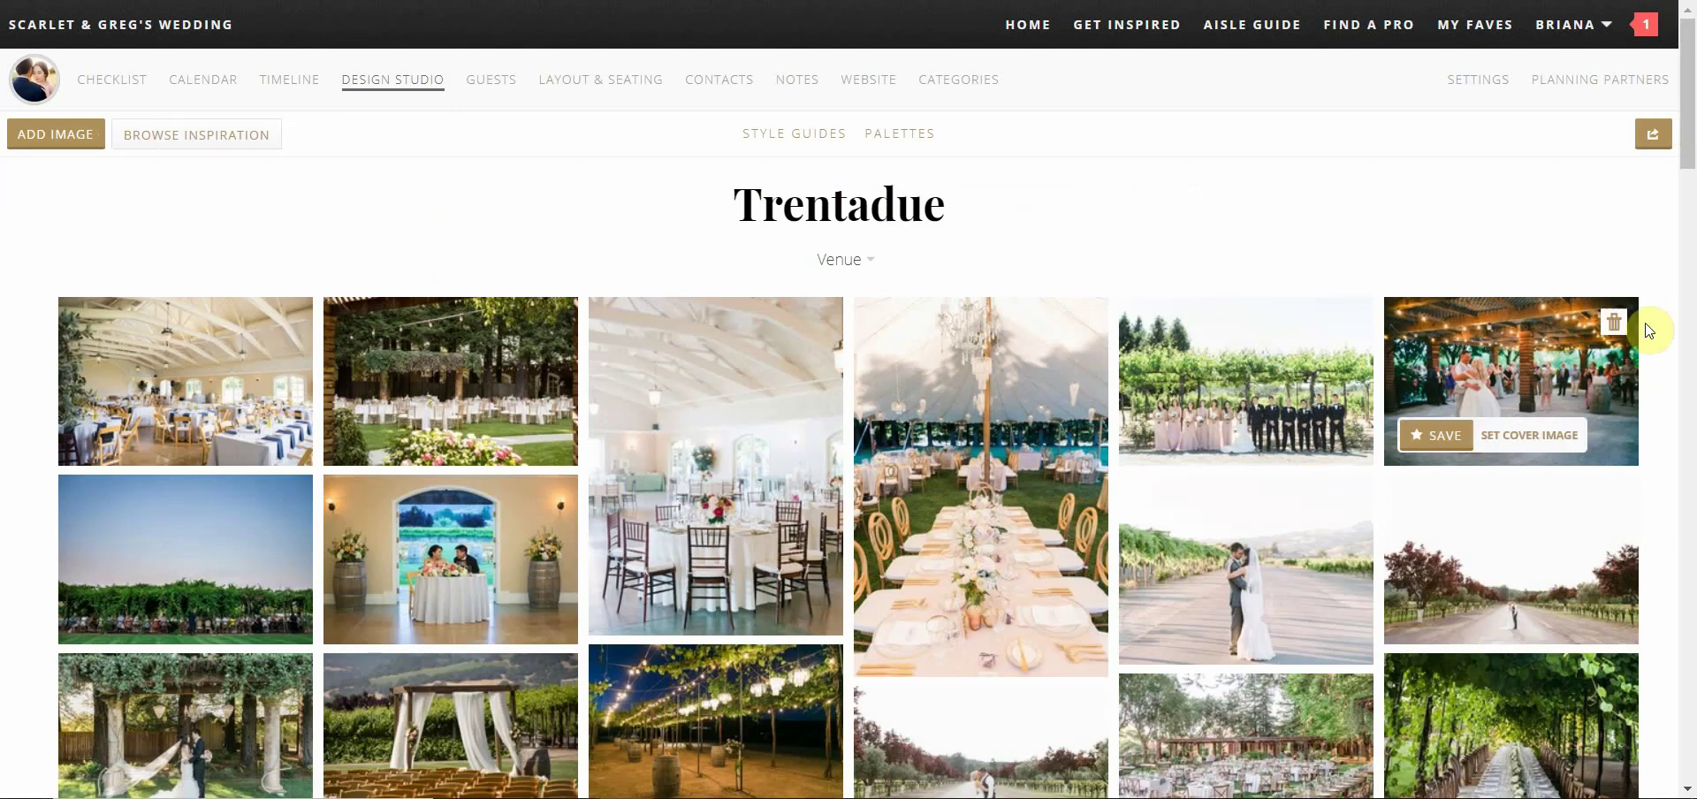
{"action": "scroll", "coordinate": [1665, 392], "scroll_direction": "down", "scroll_amount": 3}
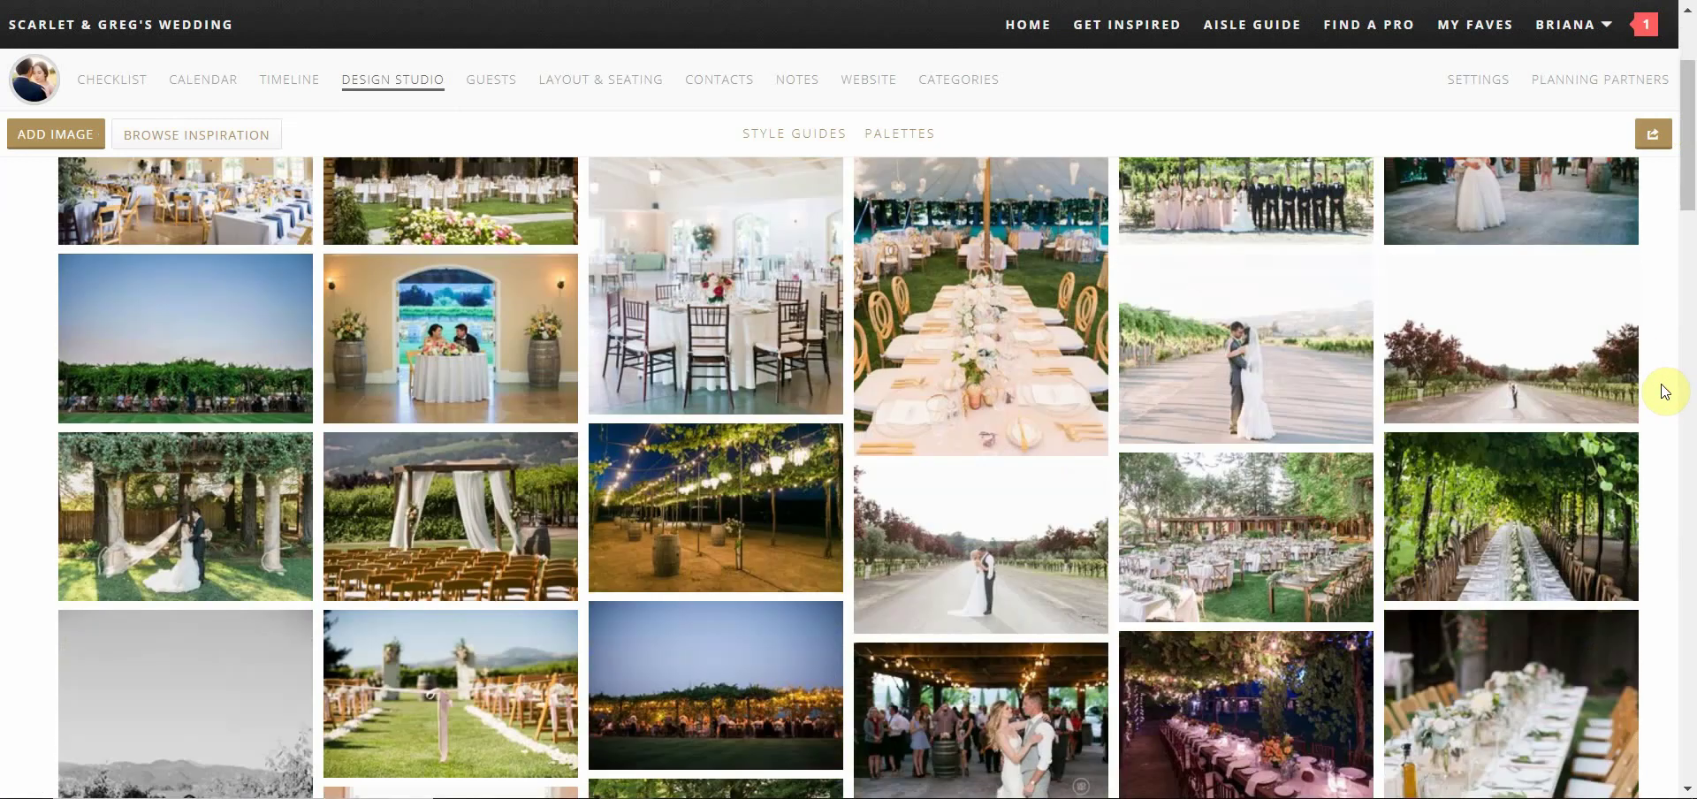
{"action": "scroll", "coordinate": [1665, 391], "scroll_direction": "down", "scroll_amount": 3}
{"action": "scroll", "coordinate": [1580, 379], "scroll_direction": "down", "scroll_amount": 3}
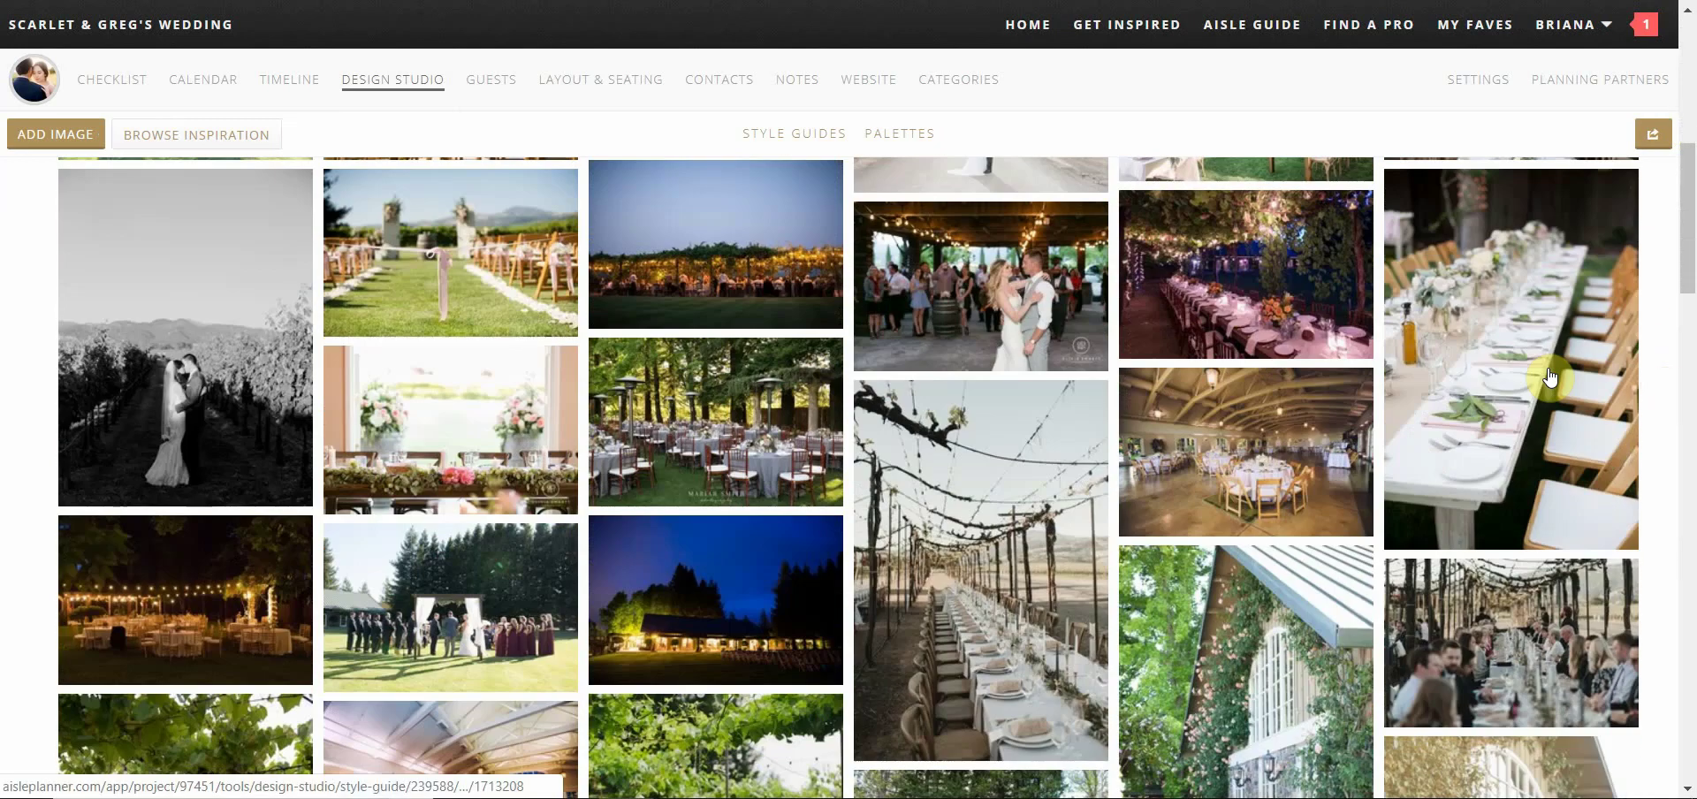
{"action": "scroll", "coordinate": [1394, 324], "scroll_direction": "up", "scroll_amount": 3}
View the garden reception photo and its comment box, then go to the guest list
{"action": "left_click", "coordinate": [1250, 284]}
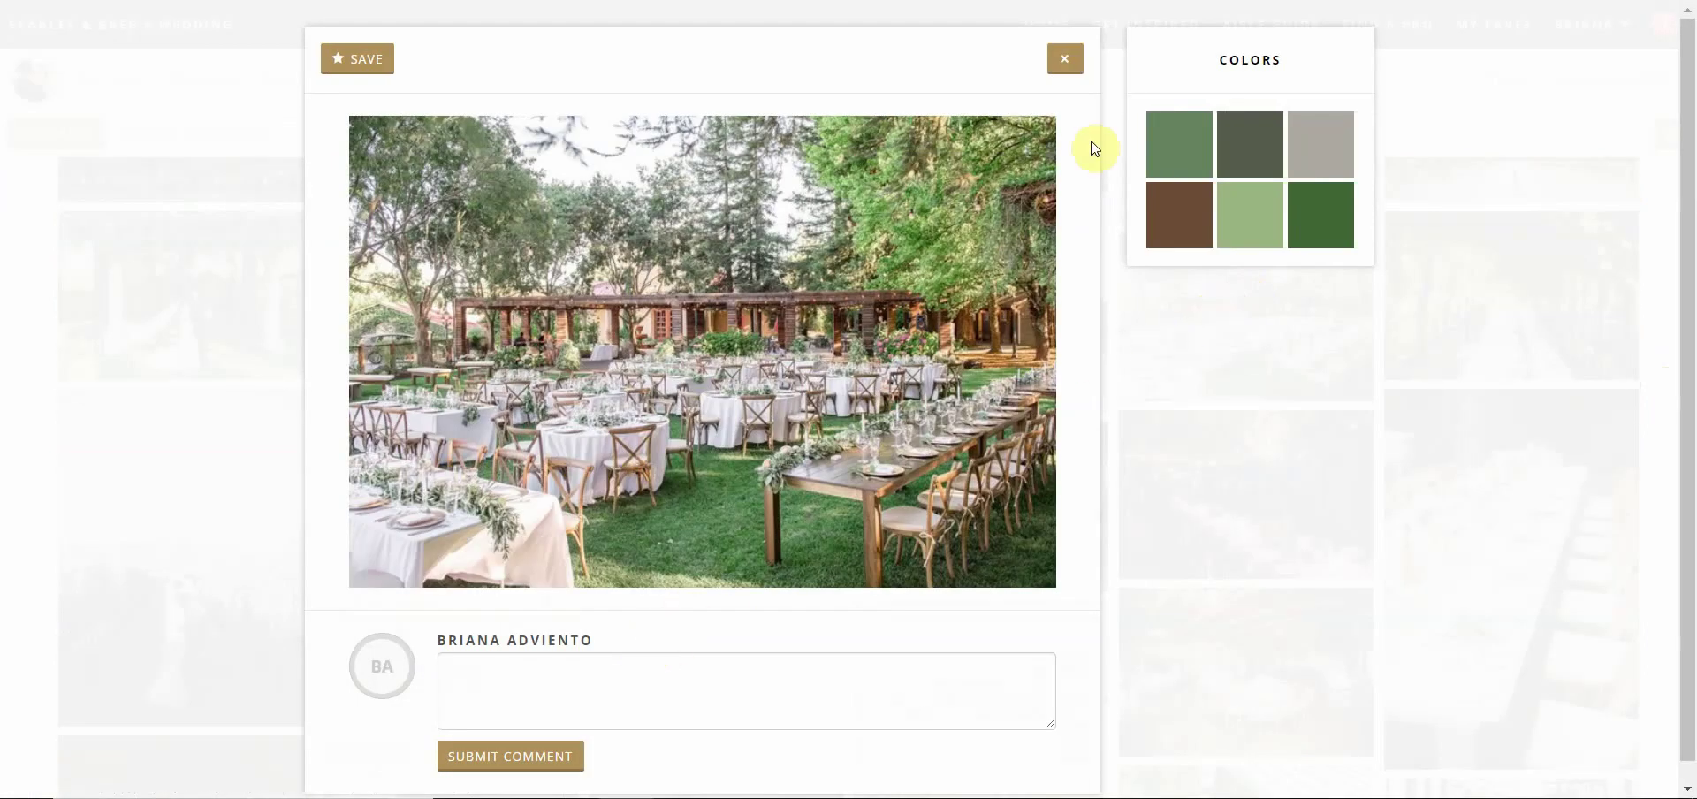
{"action": "left_click", "coordinate": [685, 693]}
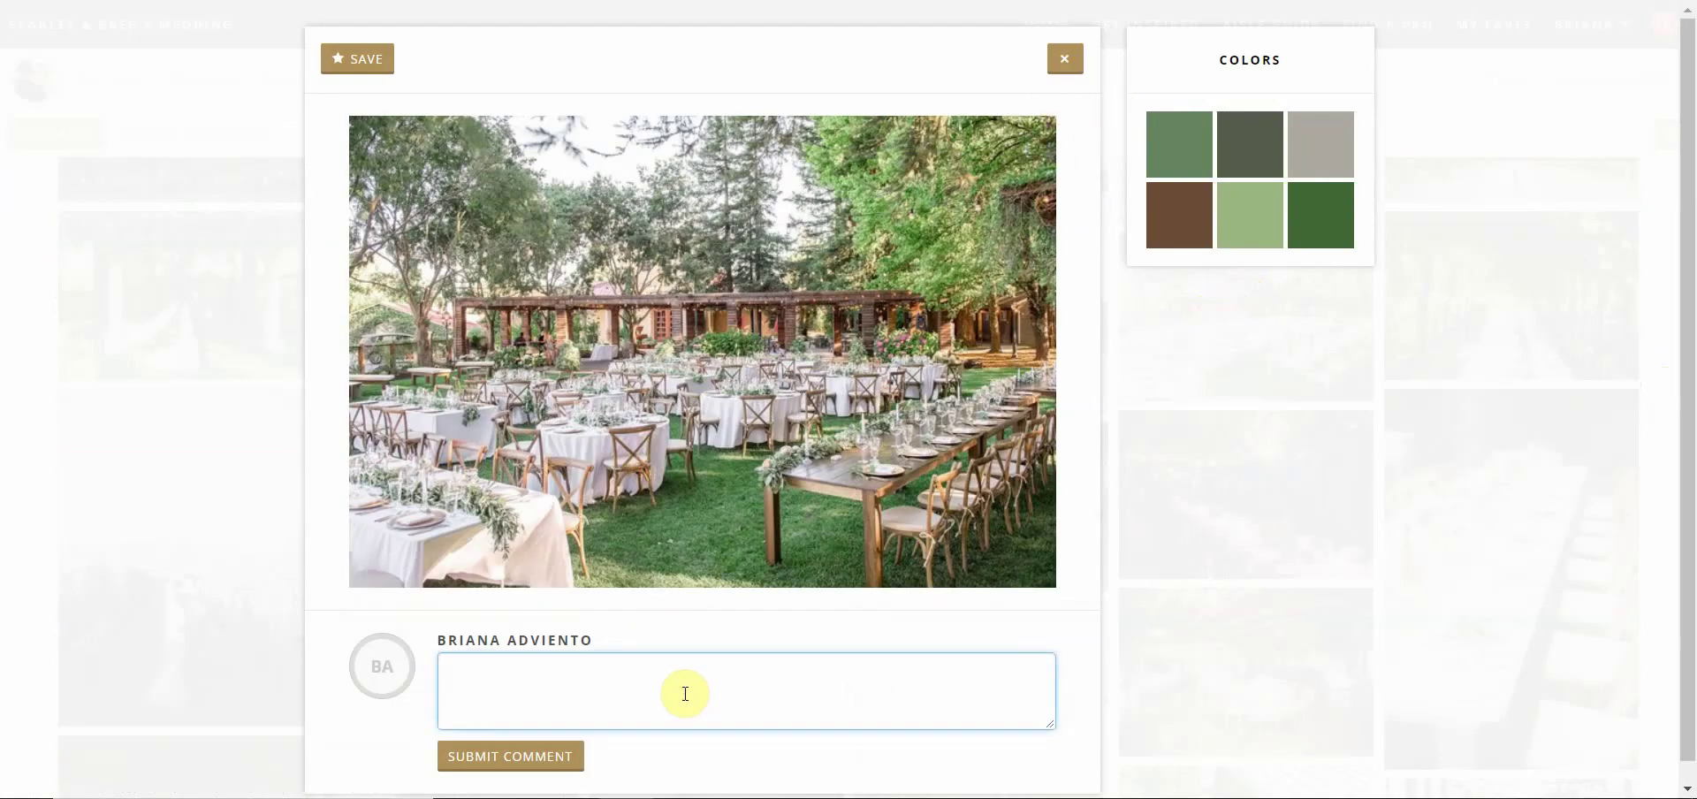
{"action": "left_click", "coordinate": [235, 121]}
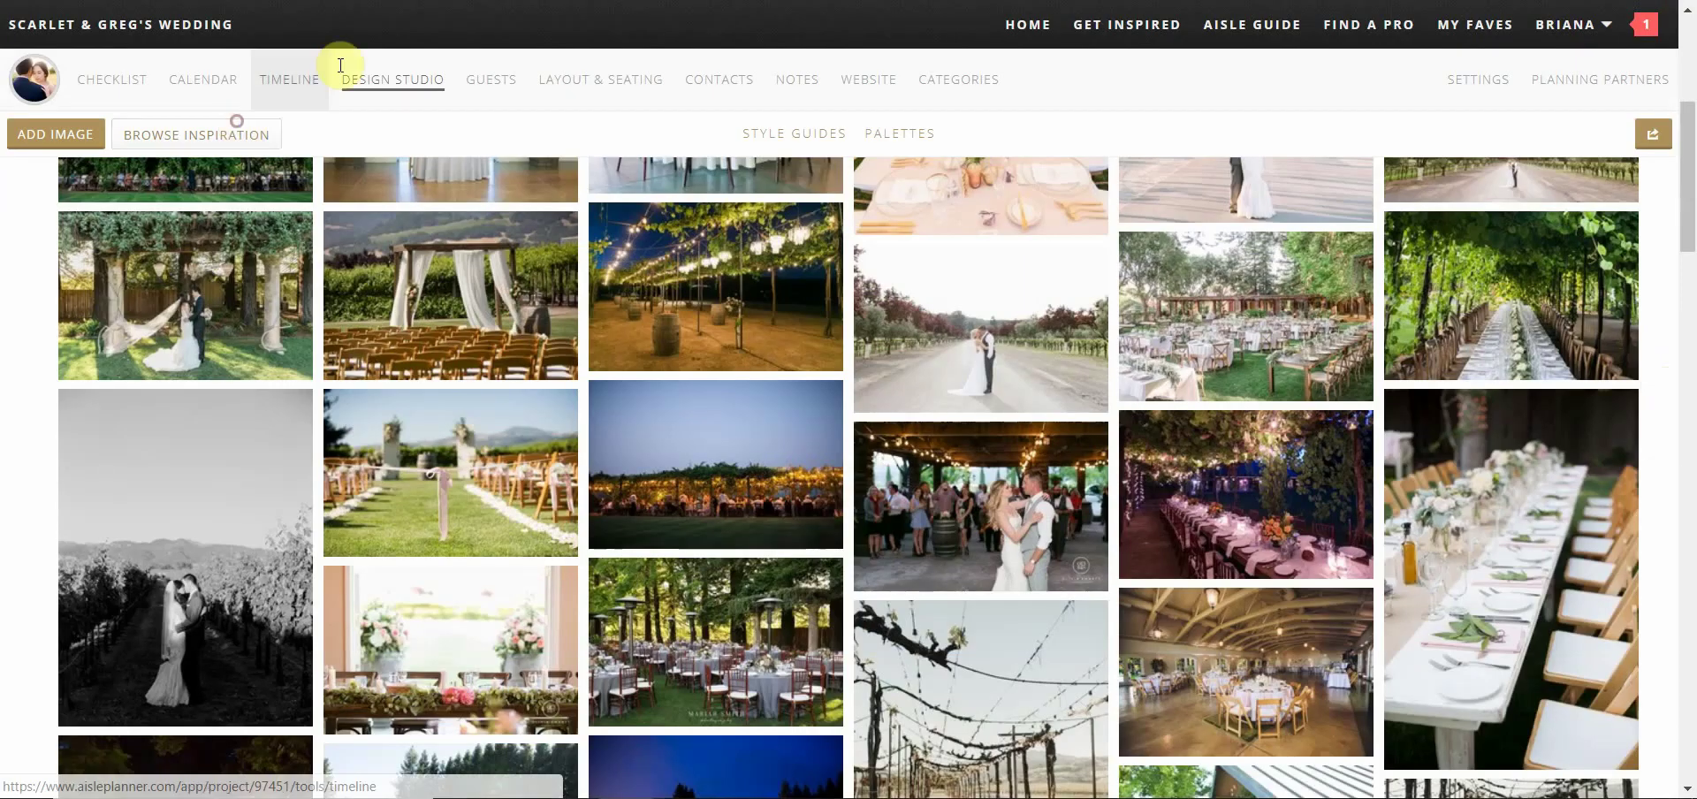
{"action": "left_click", "coordinate": [485, 85]}
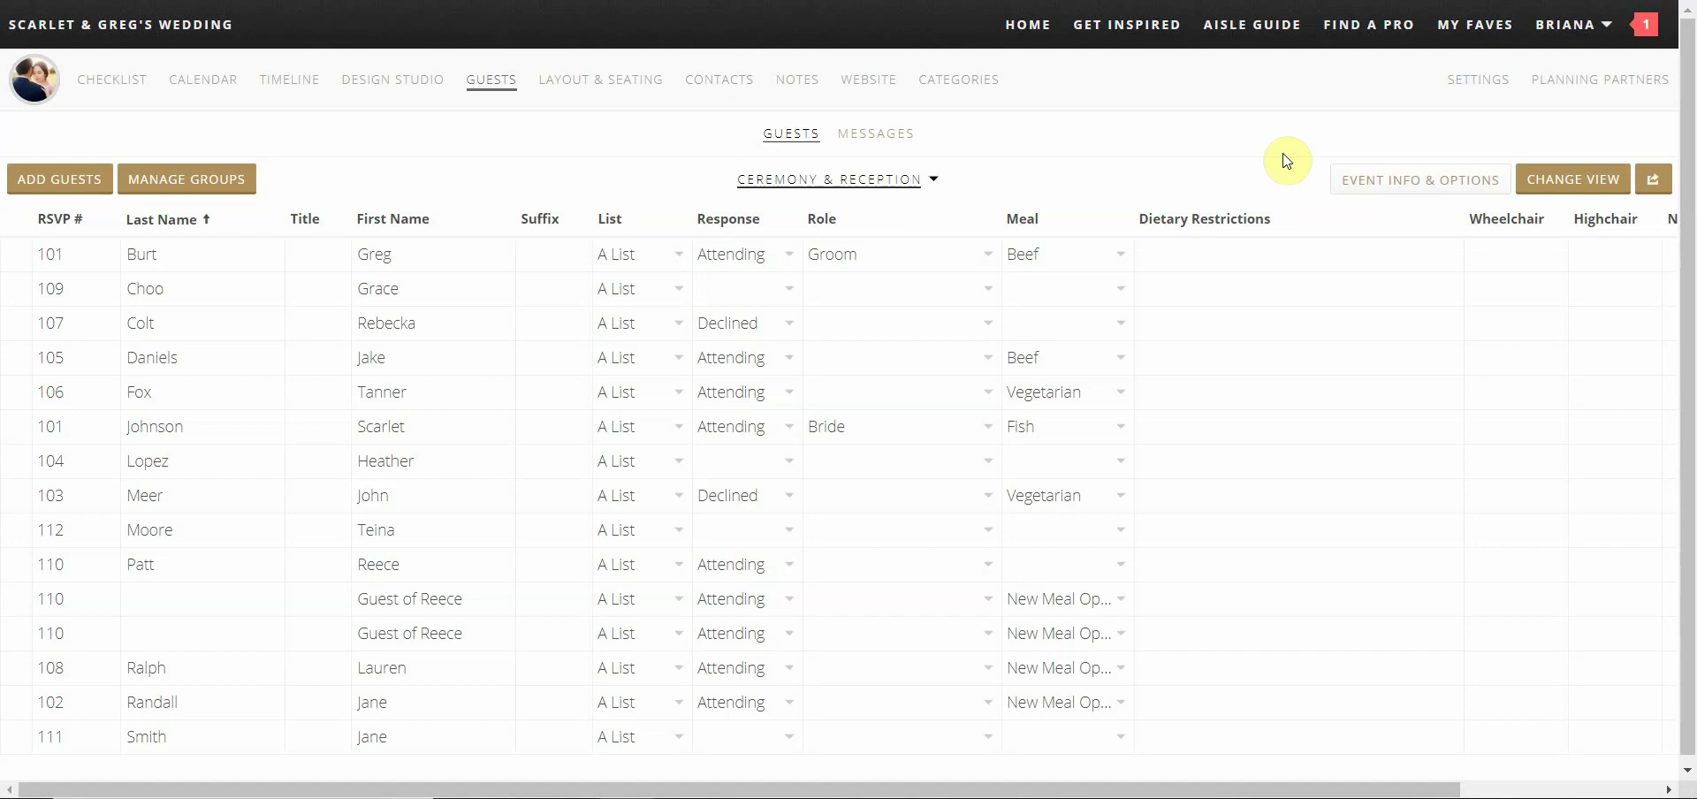
Set guest 109's response to Attending and guest 112's response to Declined
{"action": "left_click", "coordinate": [790, 290]}
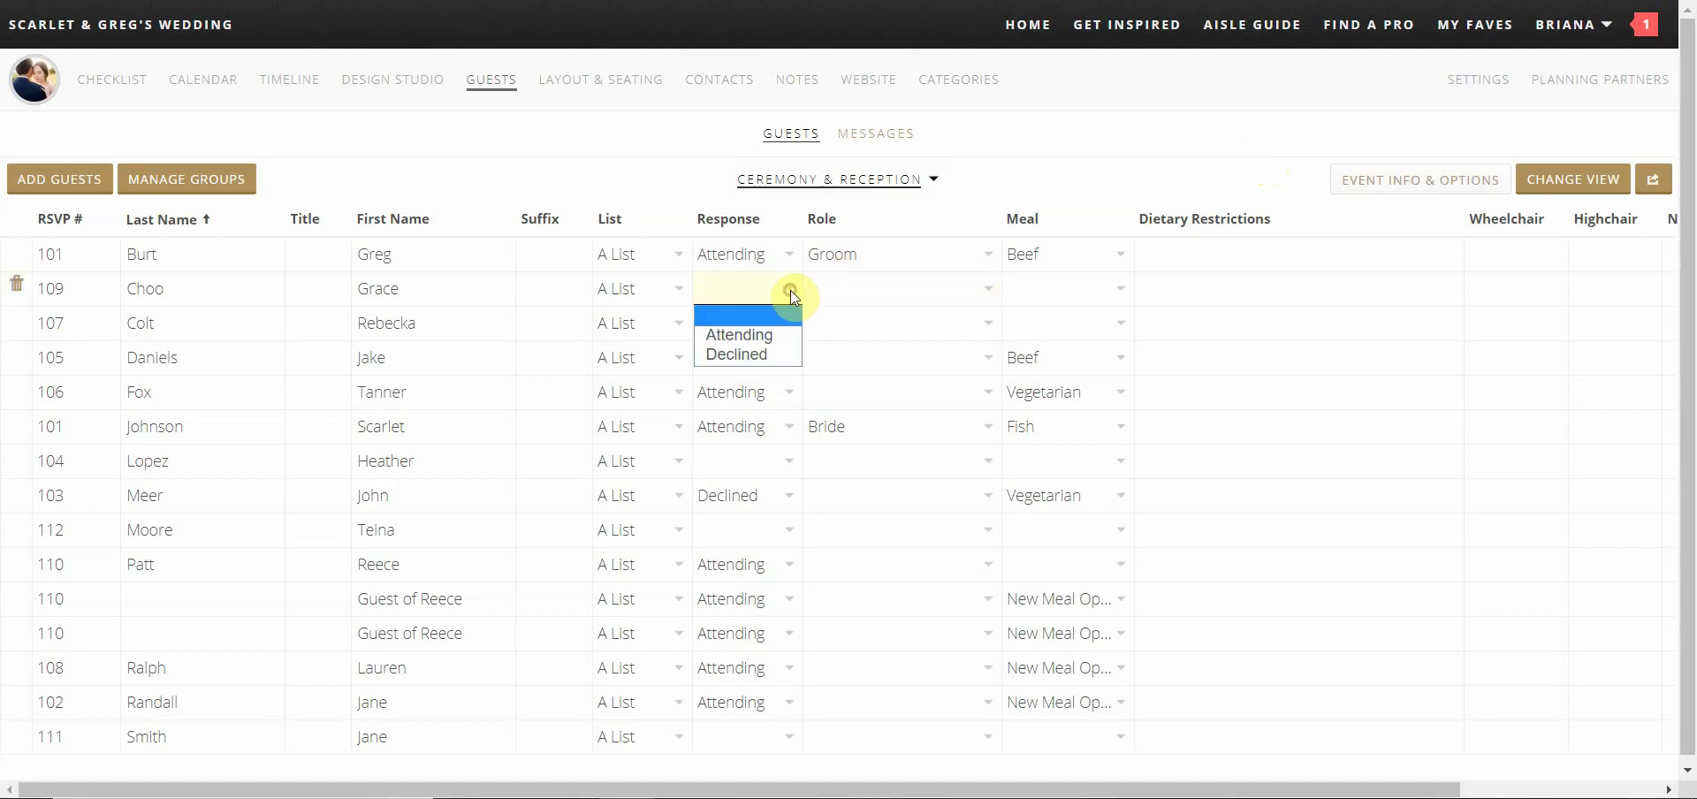
{"action": "left_click", "coordinate": [762, 336]}
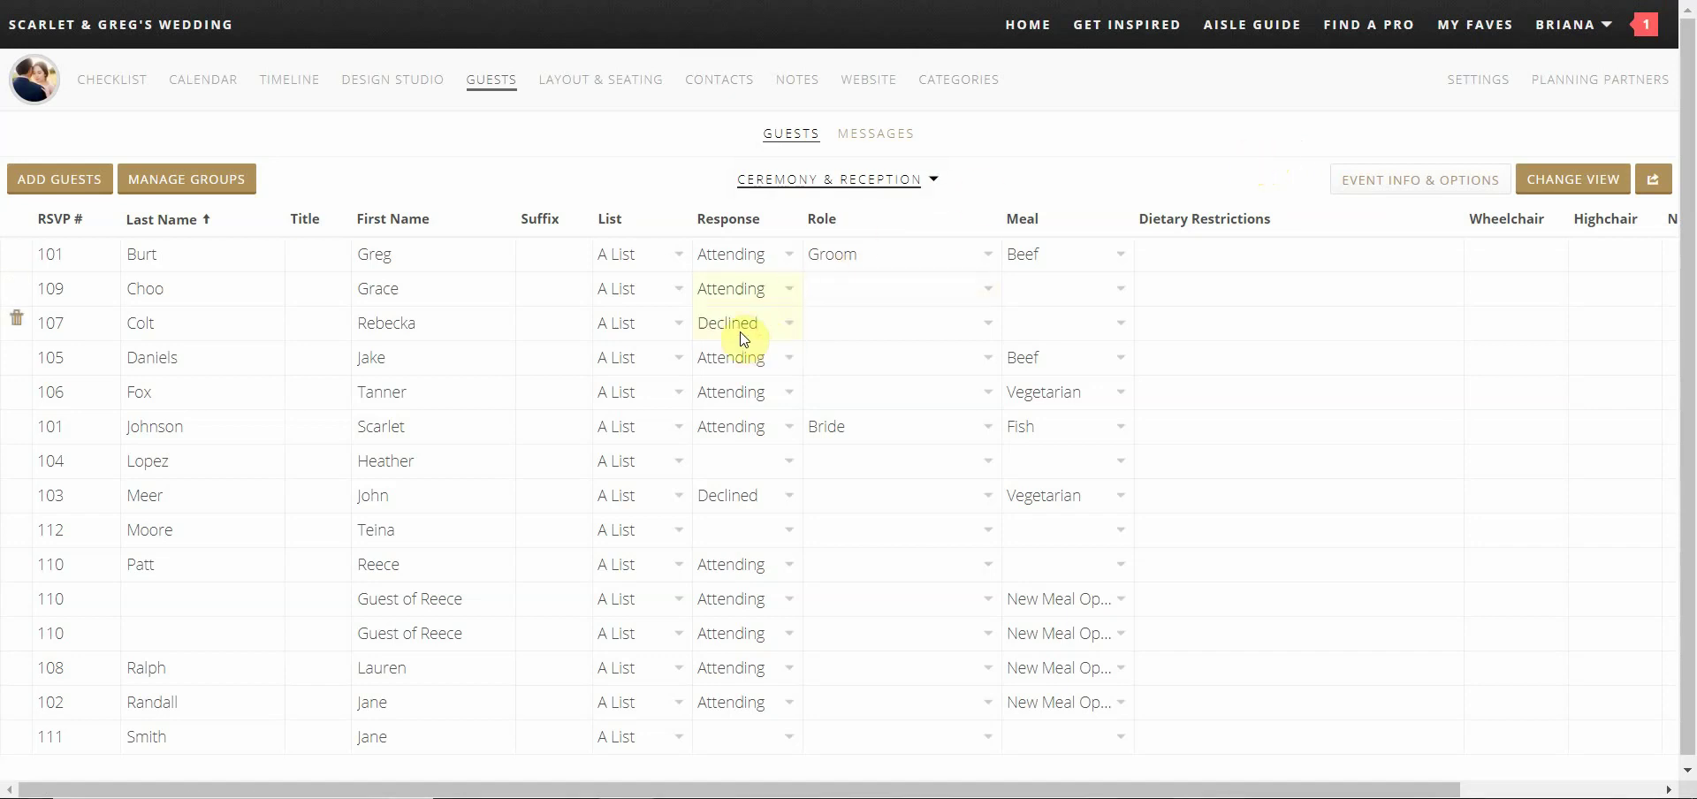
{"action": "left_click", "coordinate": [773, 530]}
{"action": "left_click", "coordinate": [753, 596]}
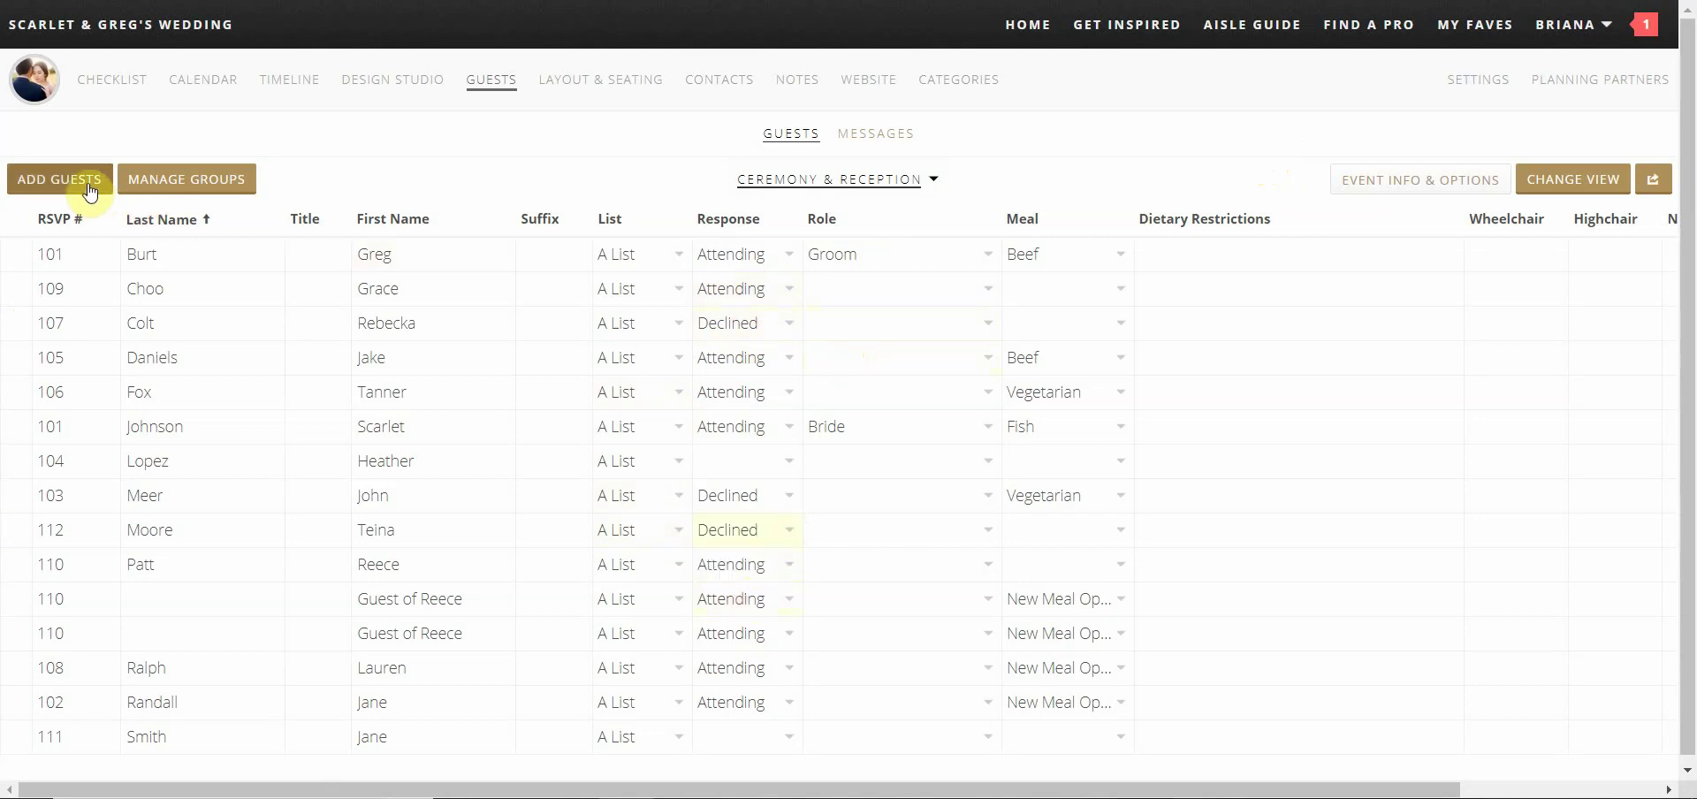
Create a new guest party, RSVP 113, entering the guest's full name
{"action": "left_click", "coordinate": [44, 179]}
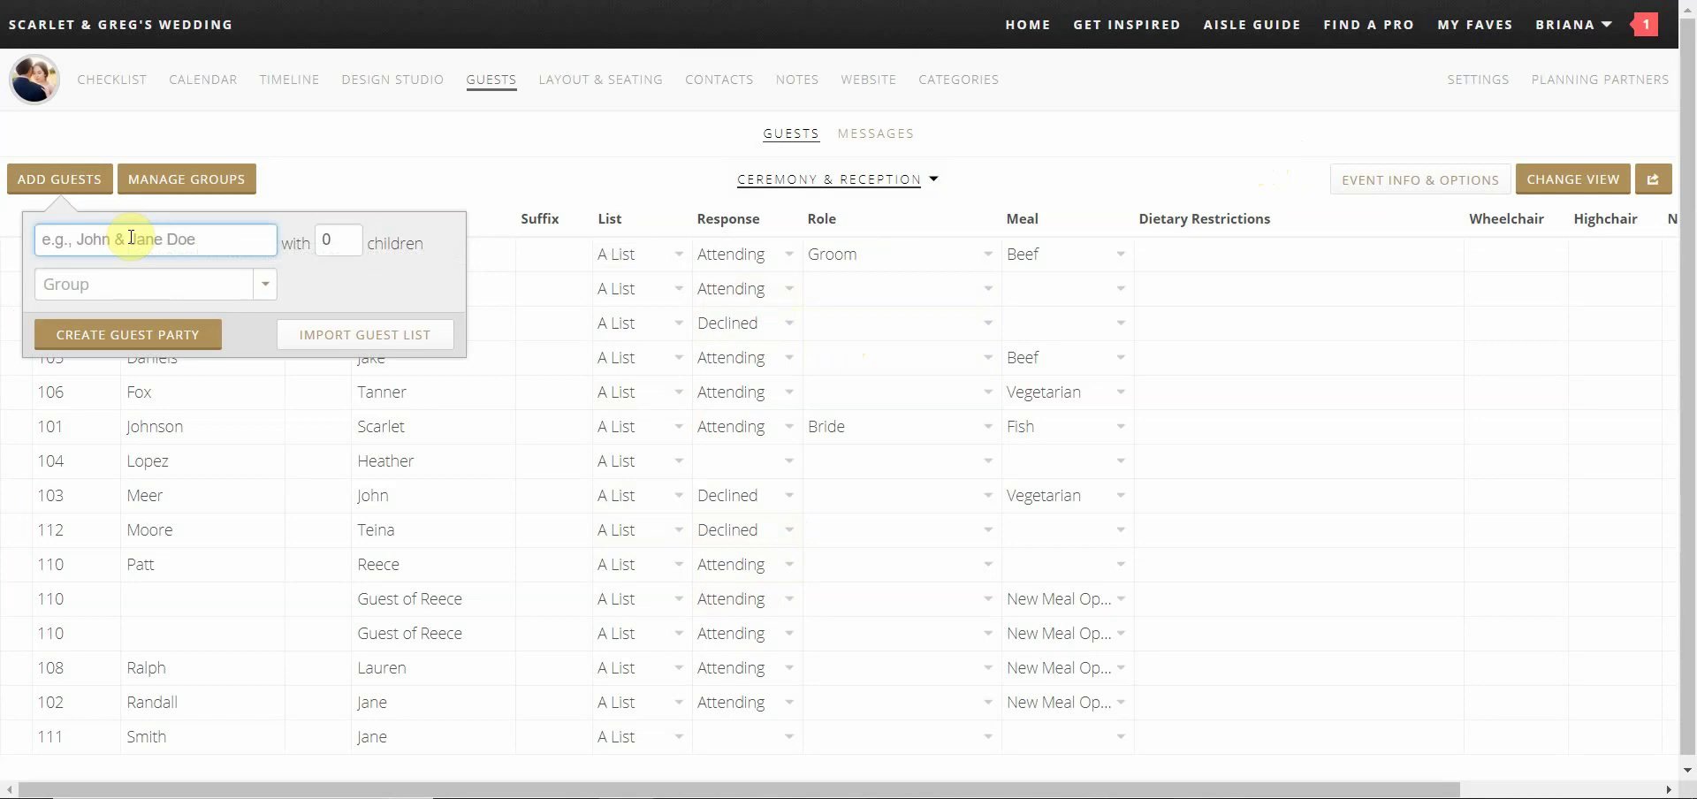
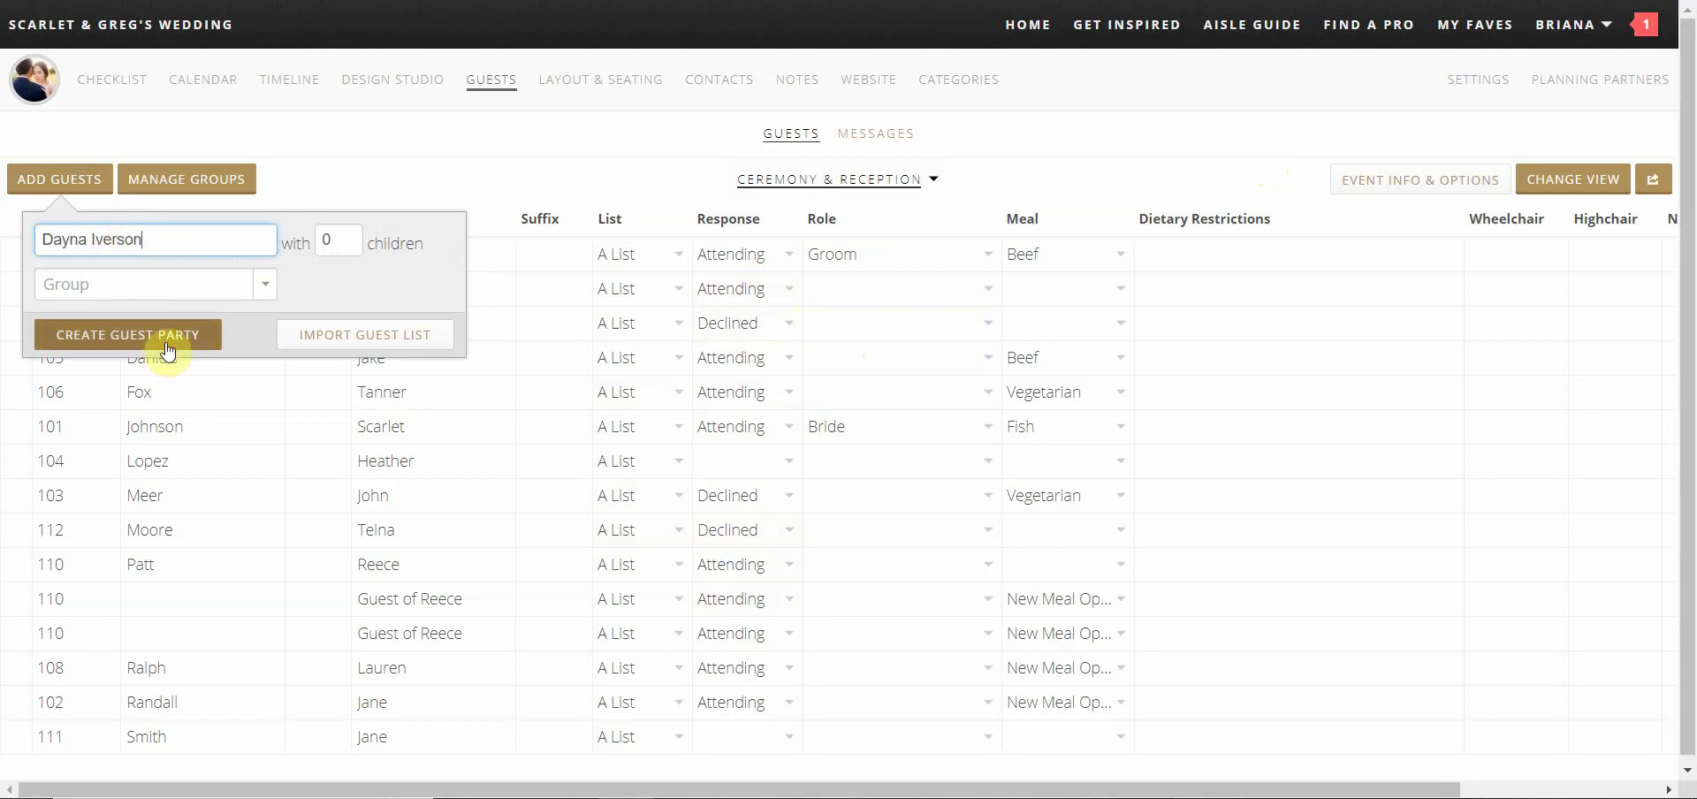
{"action": "left_click", "coordinate": [165, 346]}
{"action": "left_click", "coordinate": [1025, 157]}
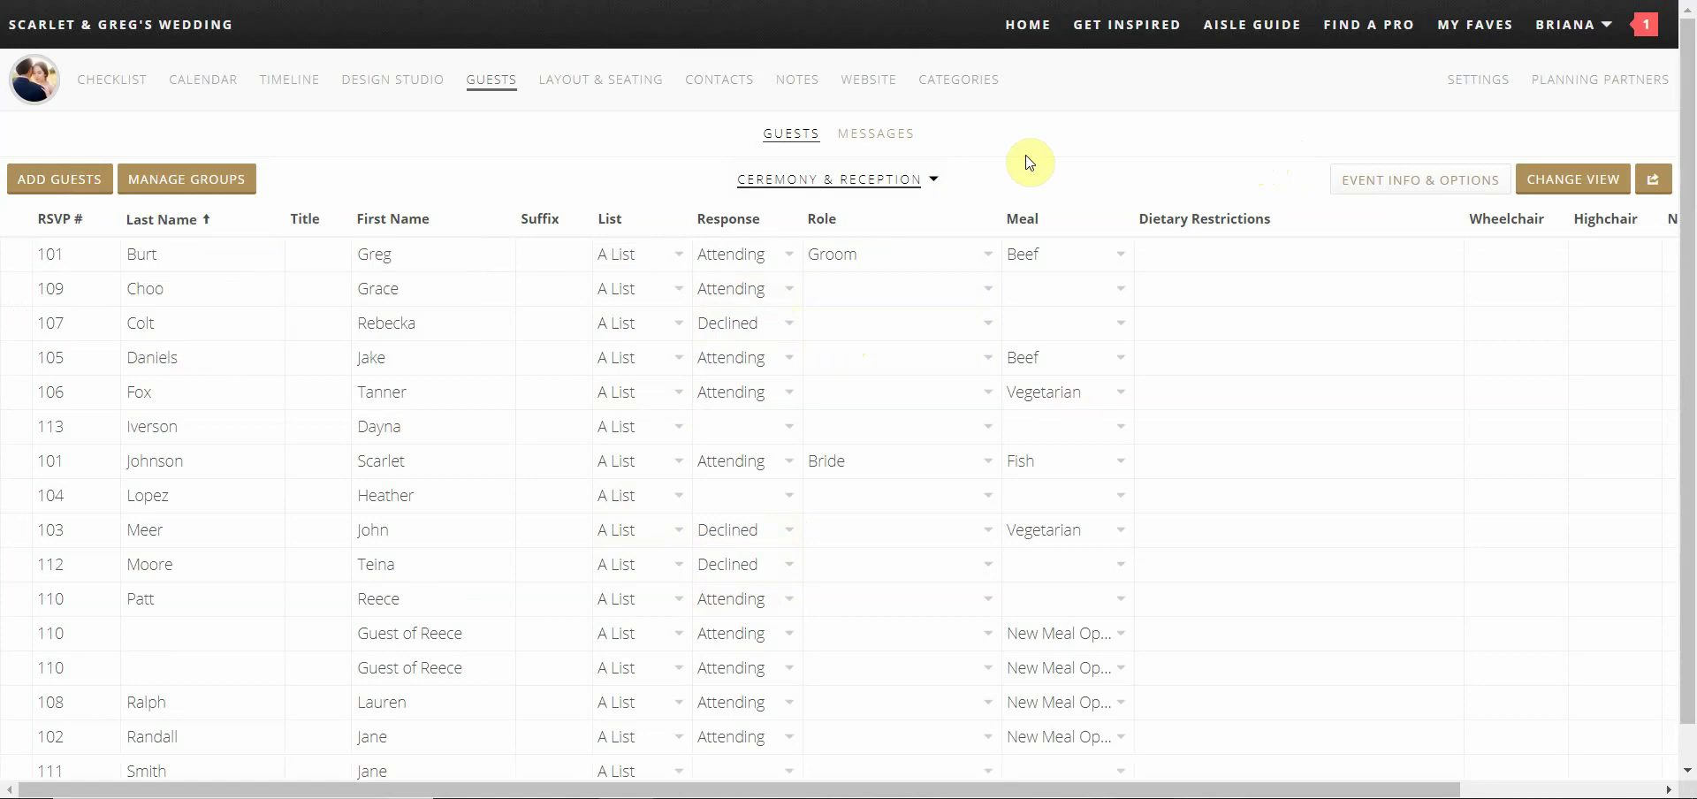
Scroll the guest table, then switch to the Guest Messages page
{"action": "scroll", "coordinate": [1028, 162], "scroll_direction": "down", "scroll_amount": 1}
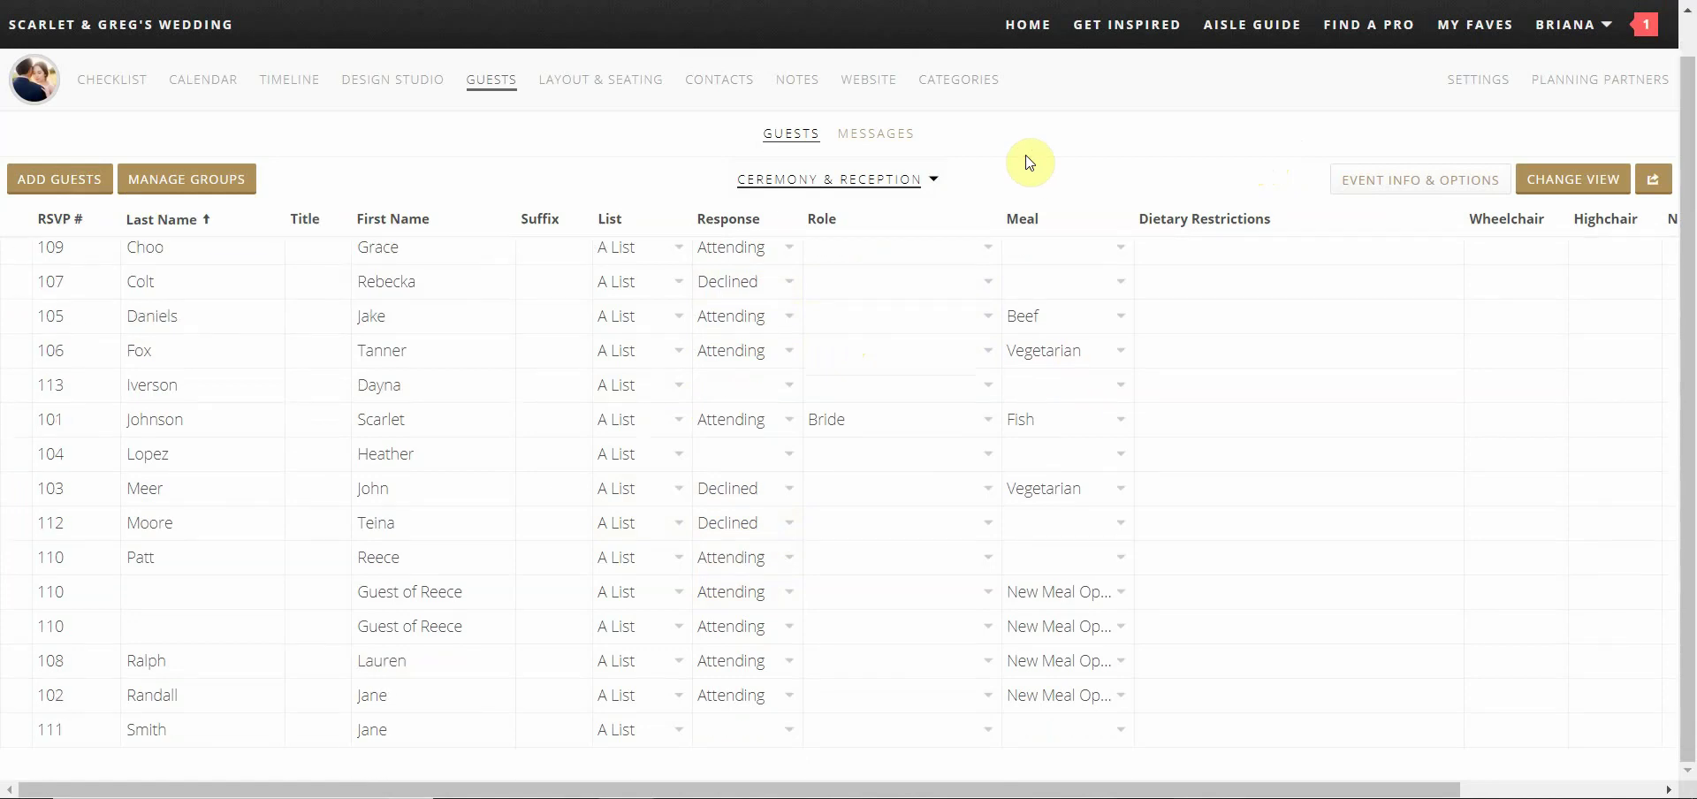
{"action": "left_click", "coordinate": [888, 139]}
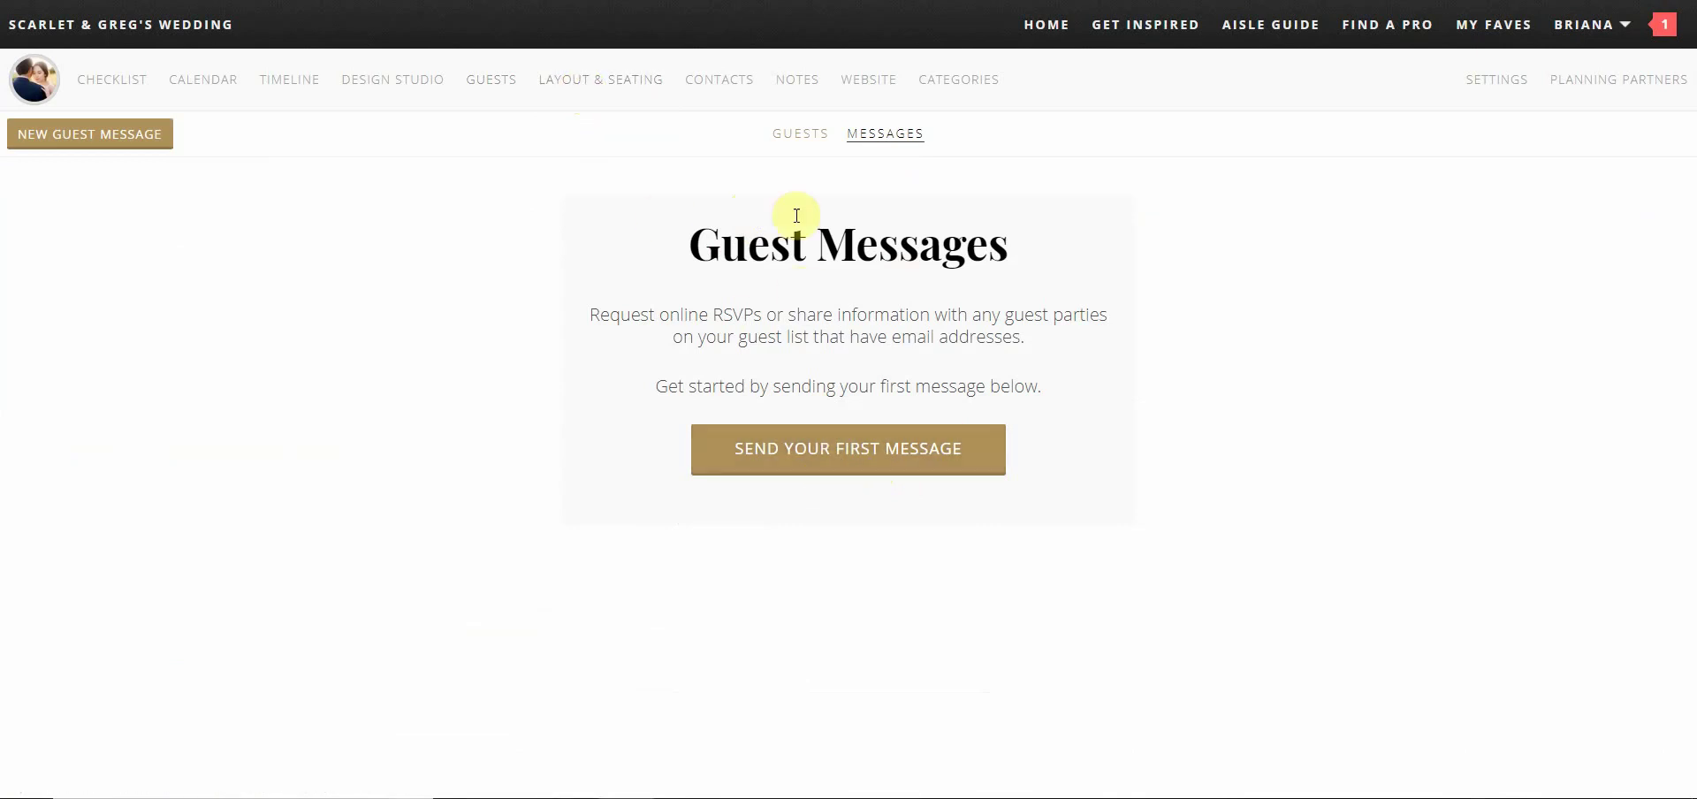
Open the Trentadue North Lawn floor plan, zoom in two levels to inspect the tables, then zoom out one
{"action": "left_click", "coordinate": [631, 92]}
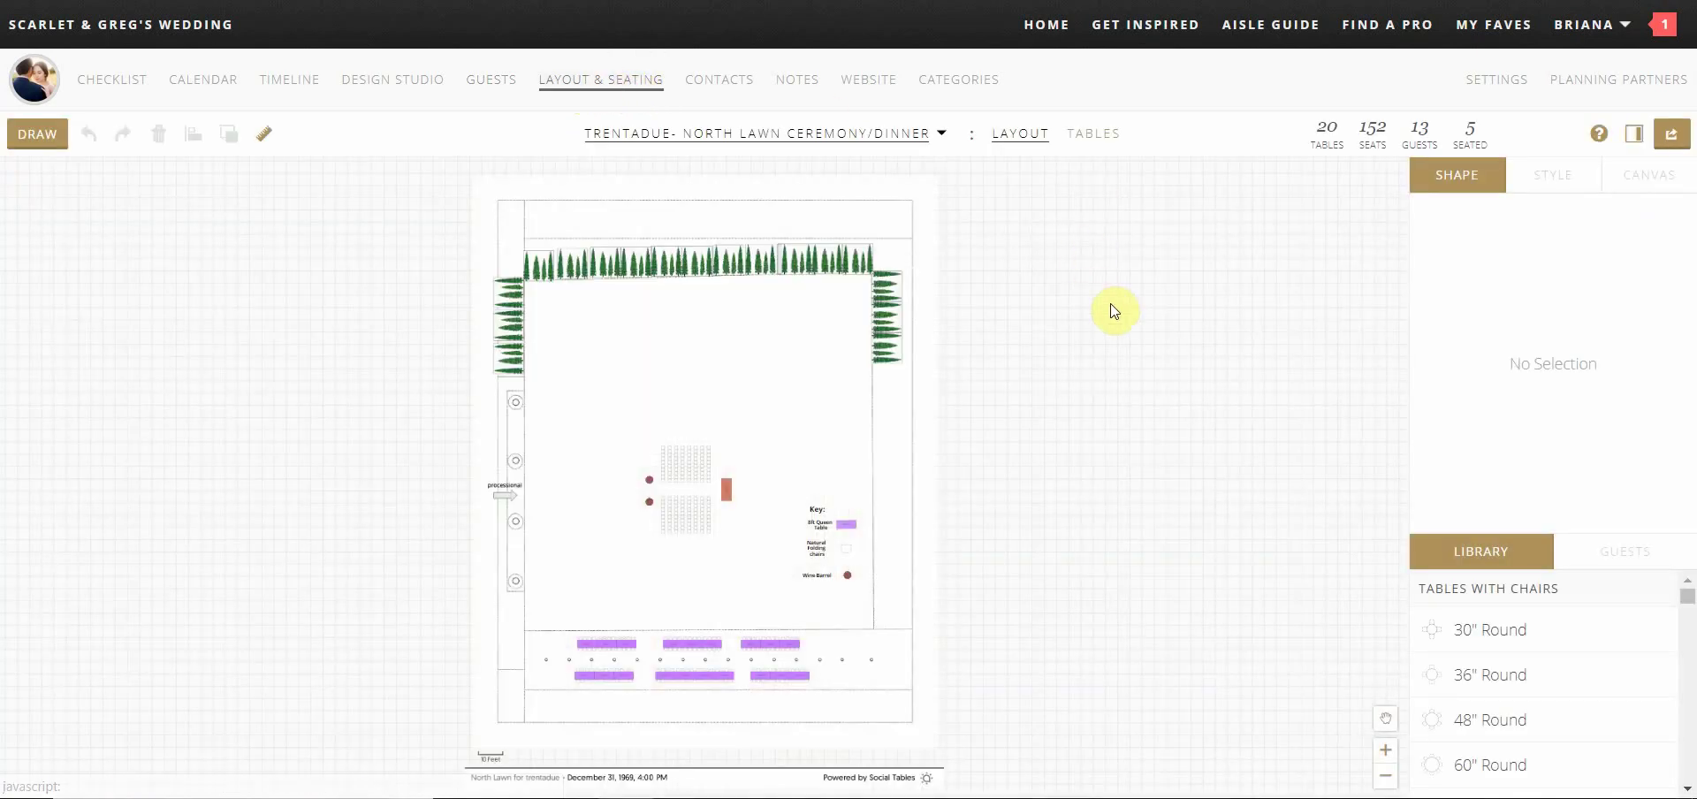
{"action": "left_click", "coordinate": [1385, 750]}
{"action": "left_click", "coordinate": [1385, 750]}
{"action": "scroll", "coordinate": [1290, 623], "scroll_direction": "down", "scroll_amount": 3}
{"action": "scroll", "coordinate": [1289, 619], "scroll_direction": "up", "scroll_amount": 5}
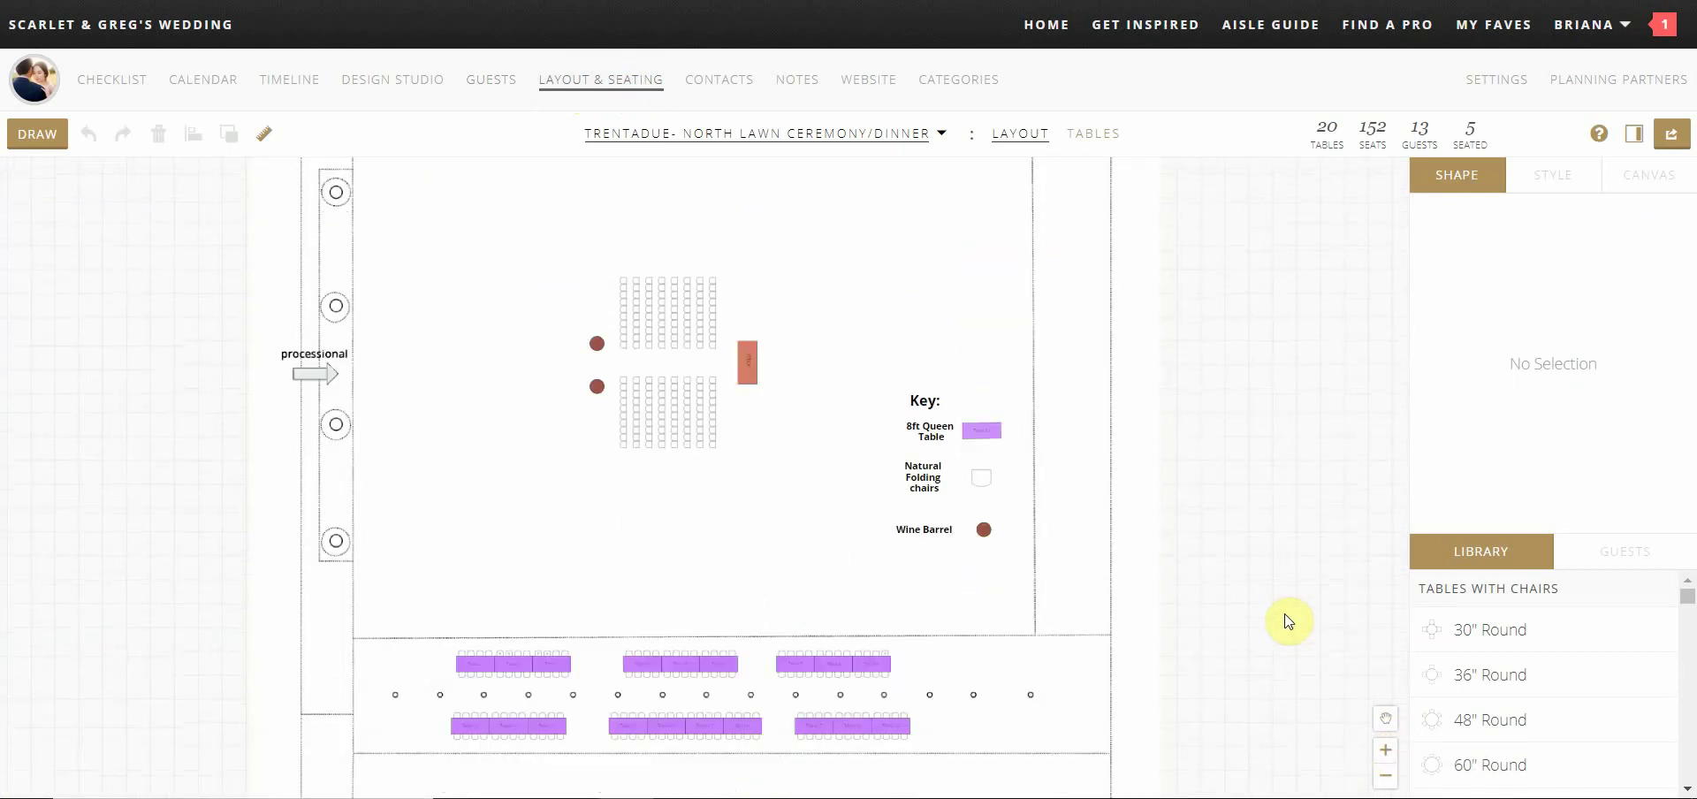
{"action": "scroll", "coordinate": [1288, 621], "scroll_direction": "down", "scroll_amount": 3}
{"action": "left_click", "coordinate": [1386, 776]}
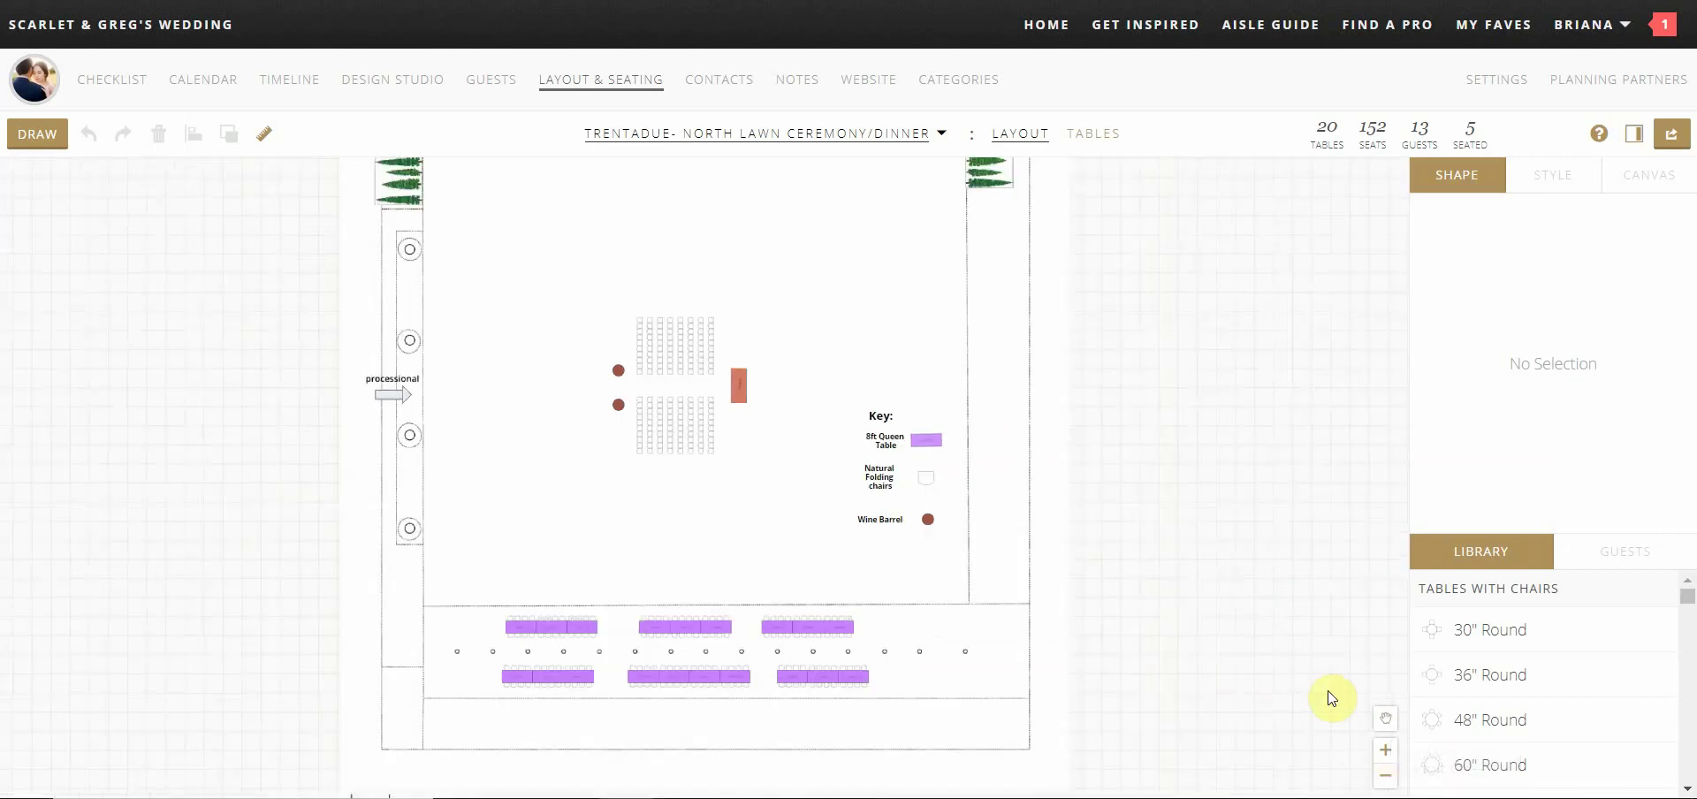
Seat three unseated reception guests at Table 3 and two at Table 4
{"action": "left_click", "coordinate": [1096, 134]}
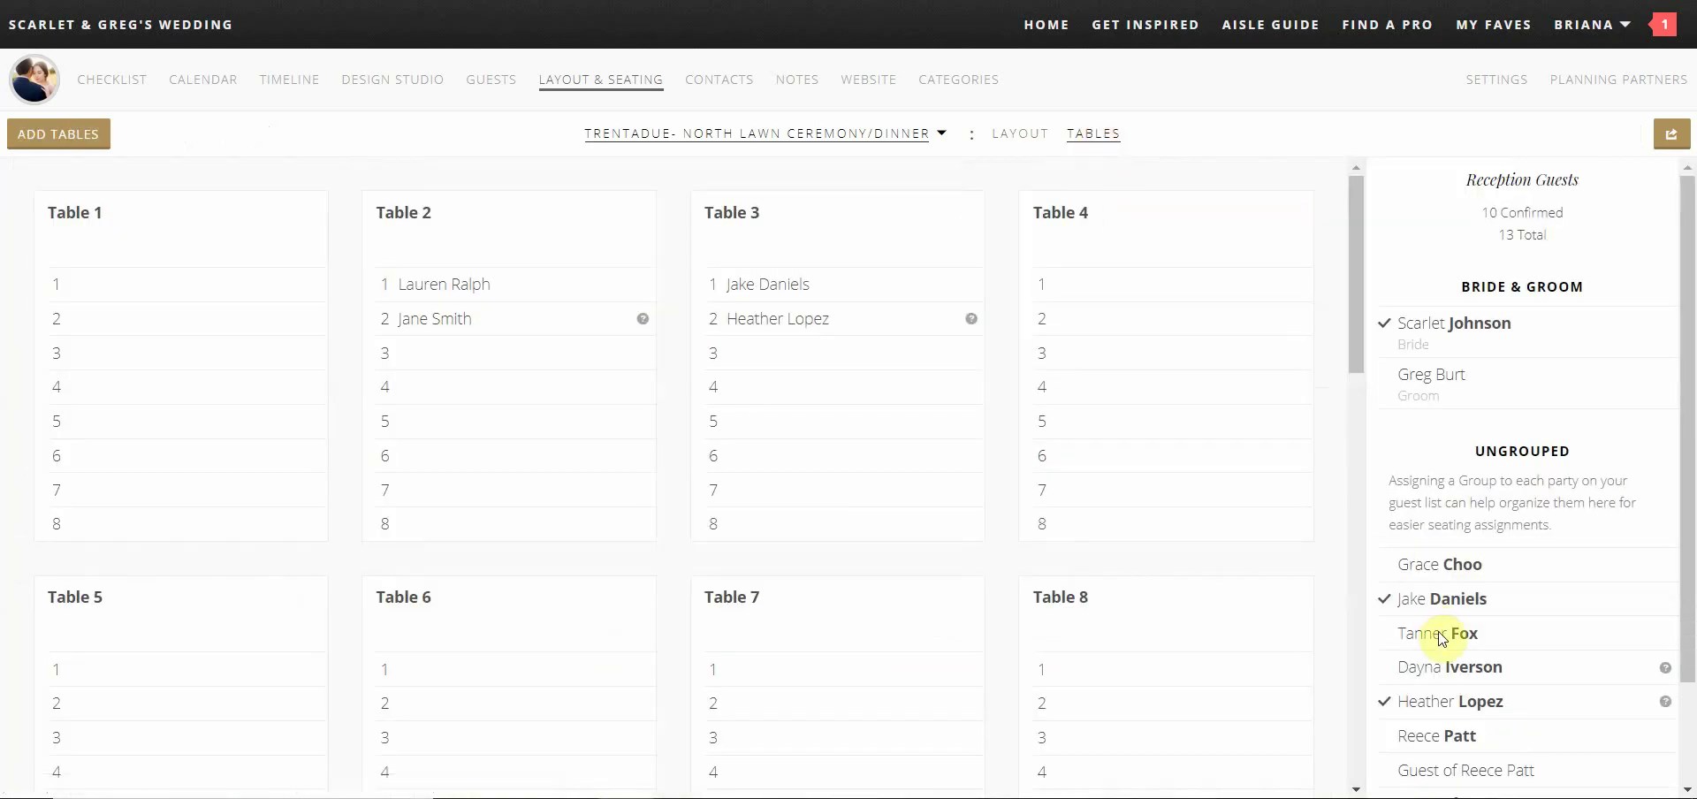
{"action": "left_click_drag", "start_coordinate": [1441, 636], "coordinate": [820, 352]}
{"action": "scroll", "coordinate": [1465, 703], "scroll_direction": "down", "scroll_amount": 2}
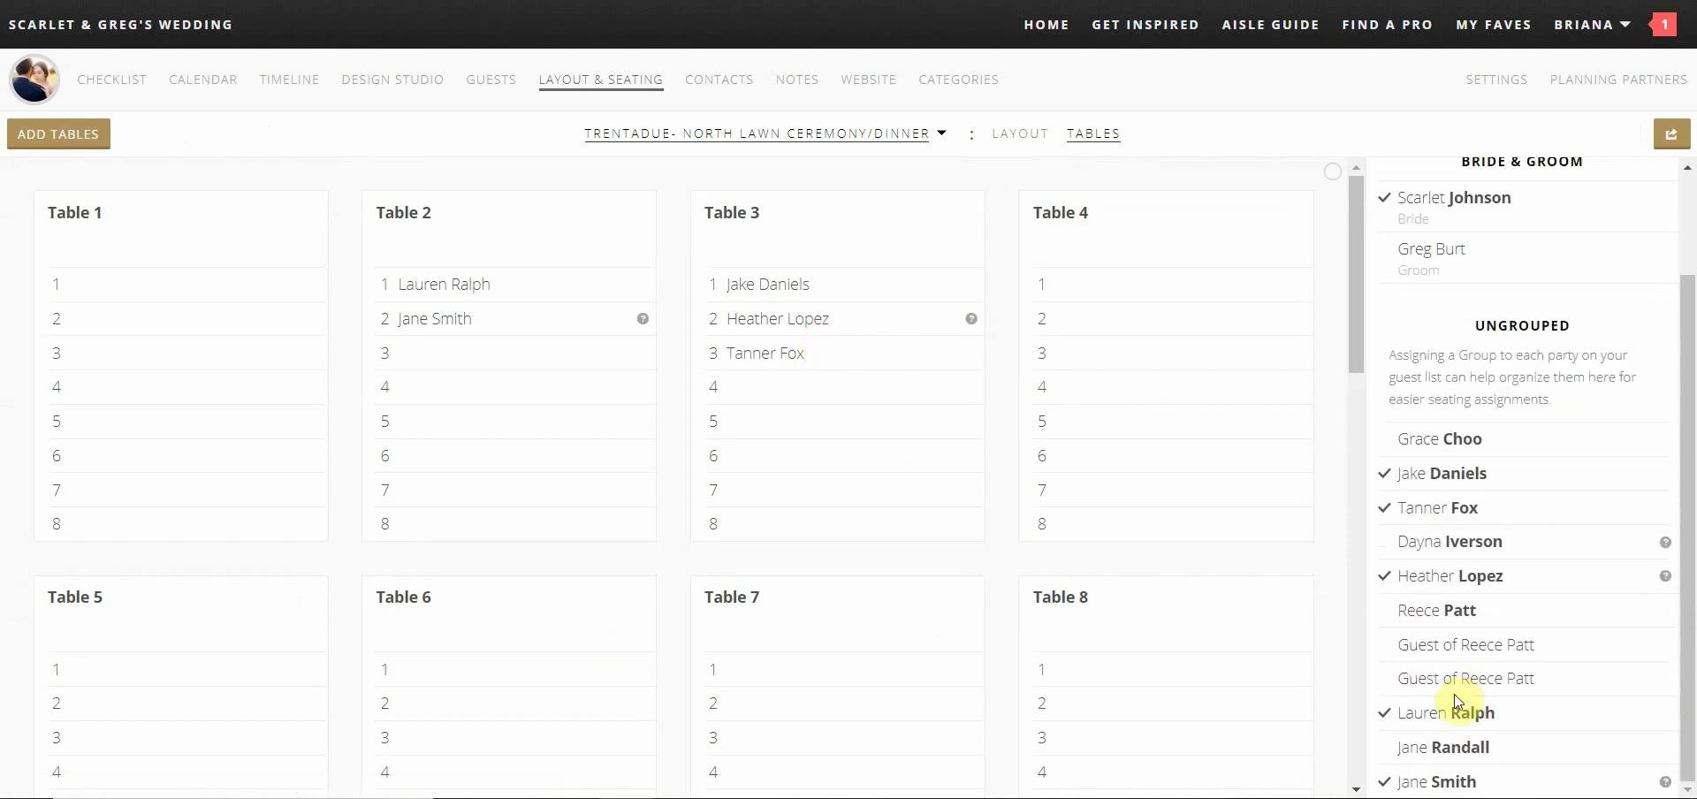
{"action": "left_click_drag", "start_coordinate": [1458, 685], "coordinate": [820, 391]}
{"action": "left_click_drag", "start_coordinate": [1451, 614], "coordinate": [778, 406]}
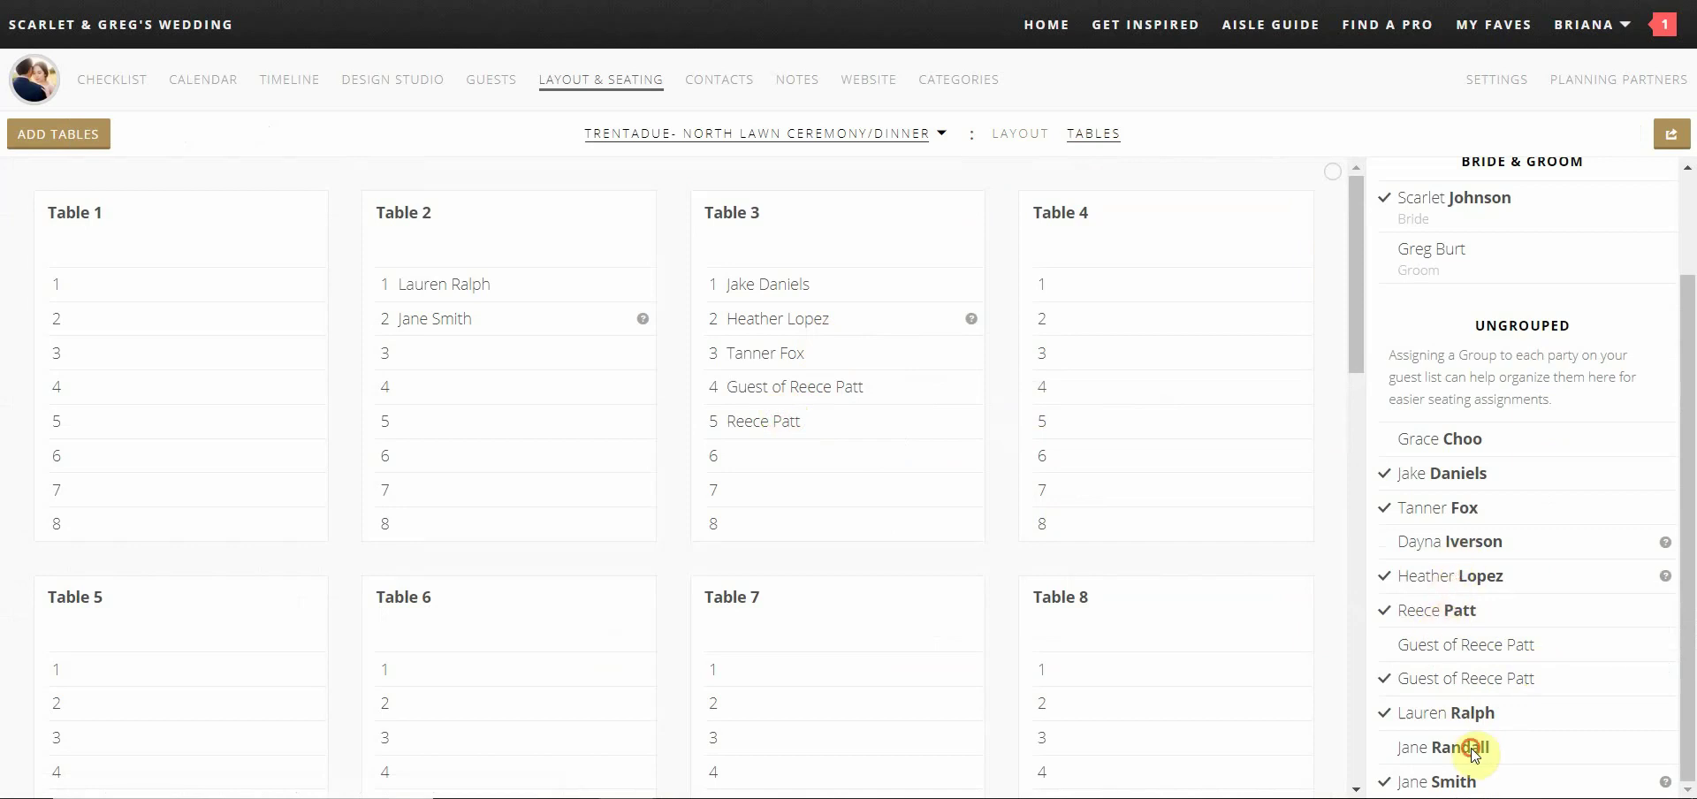
{"action": "left_click_drag", "start_coordinate": [1477, 747], "coordinate": [1085, 277]}
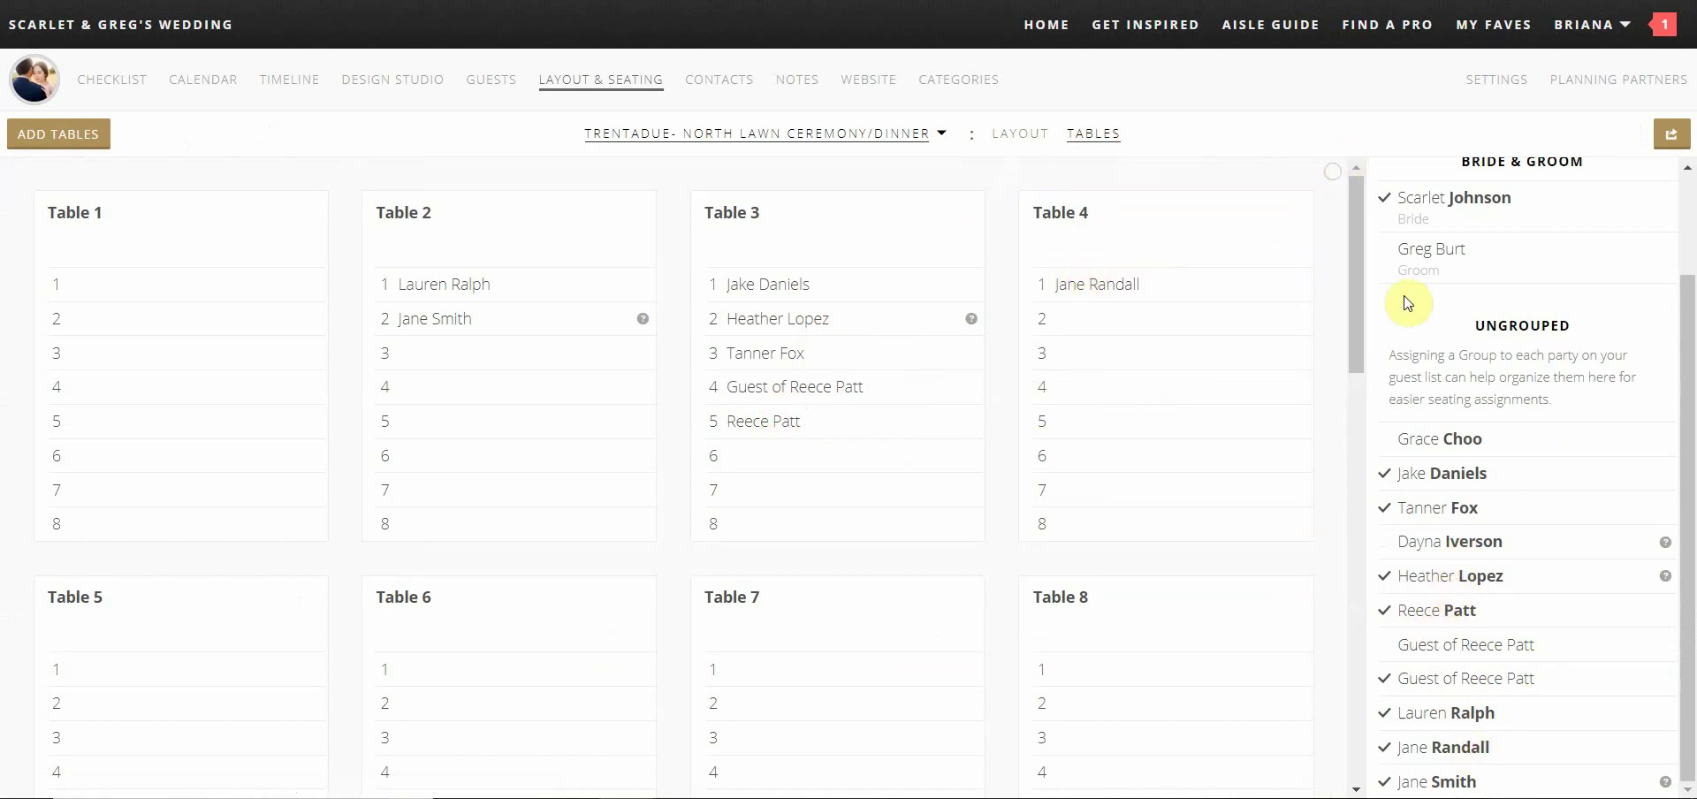
{"action": "left_click_drag", "start_coordinate": [1430, 440], "coordinate": [1079, 303]}
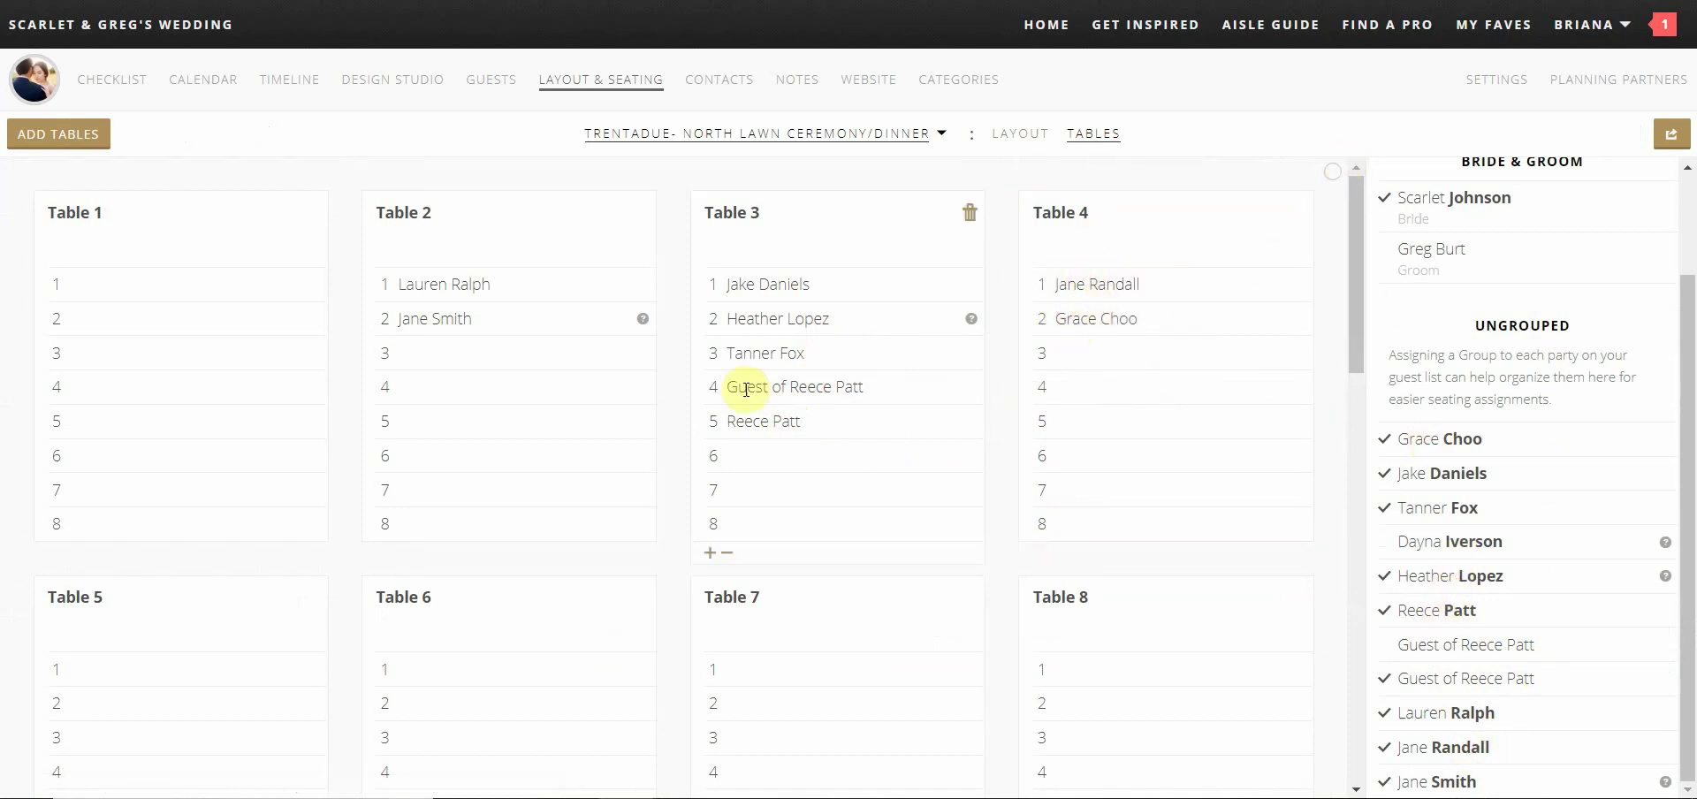
Move a Table 3 guest from seat 2 to seat 6
{"action": "scroll", "coordinate": [822, 462], "scroll_direction": "down", "scroll_amount": 3}
{"action": "scroll", "coordinate": [814, 462], "scroll_direction": "up", "scroll_amount": 3}
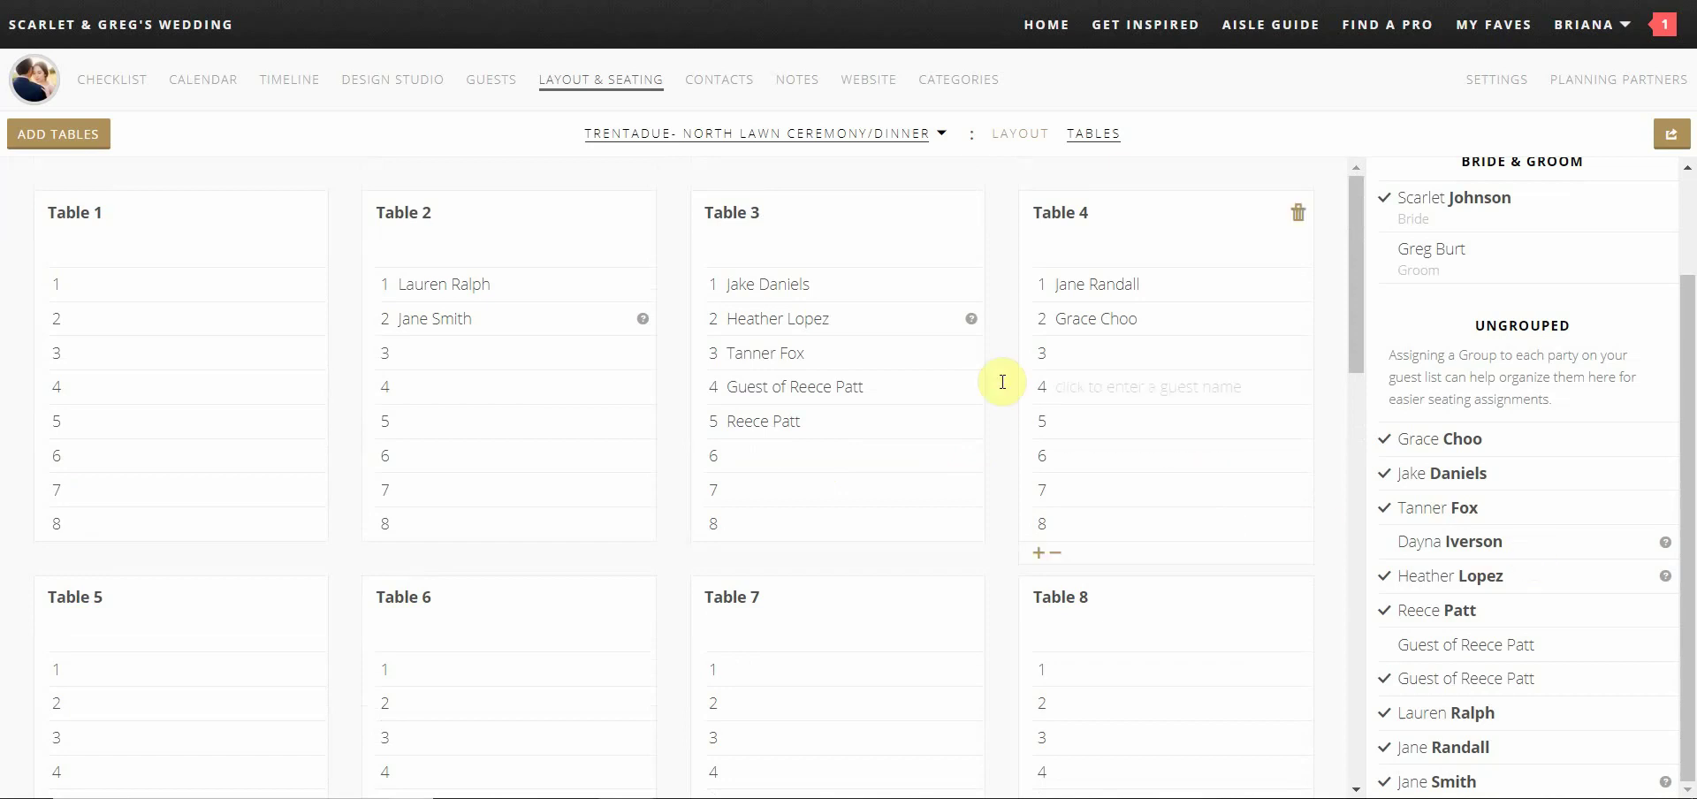
{"action": "left_click_drag", "start_coordinate": [746, 326], "coordinate": [814, 469]}
Mark Weddings by Scott and Dana, the first Photography vendor in Contacts, as Booked
{"action": "left_click", "coordinate": [734, 100]}
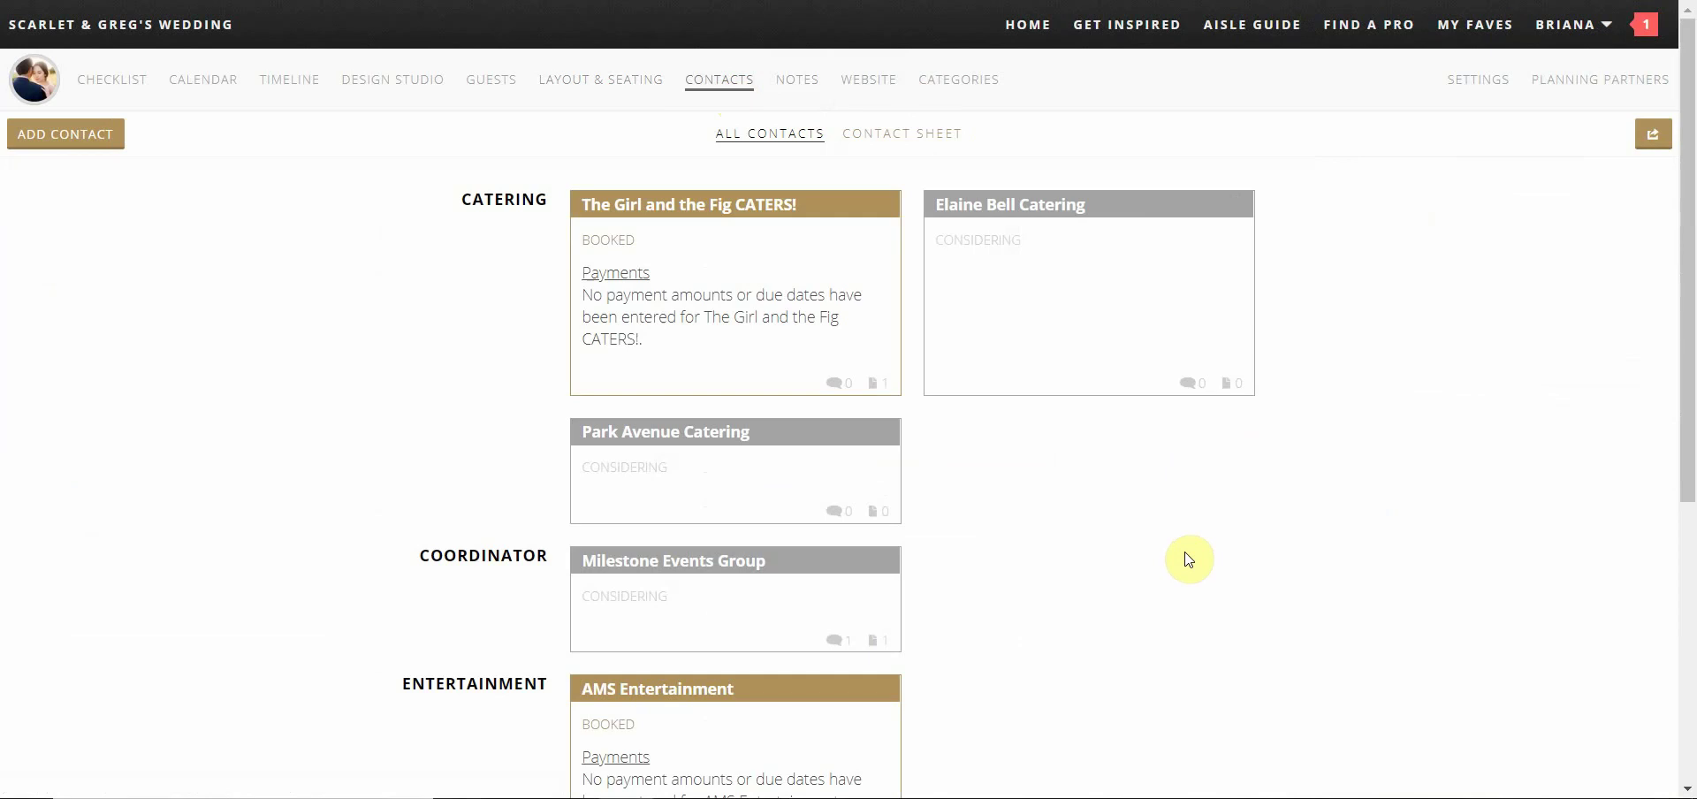
{"action": "scroll", "coordinate": [1189, 558], "scroll_direction": "down", "scroll_amount": 5}
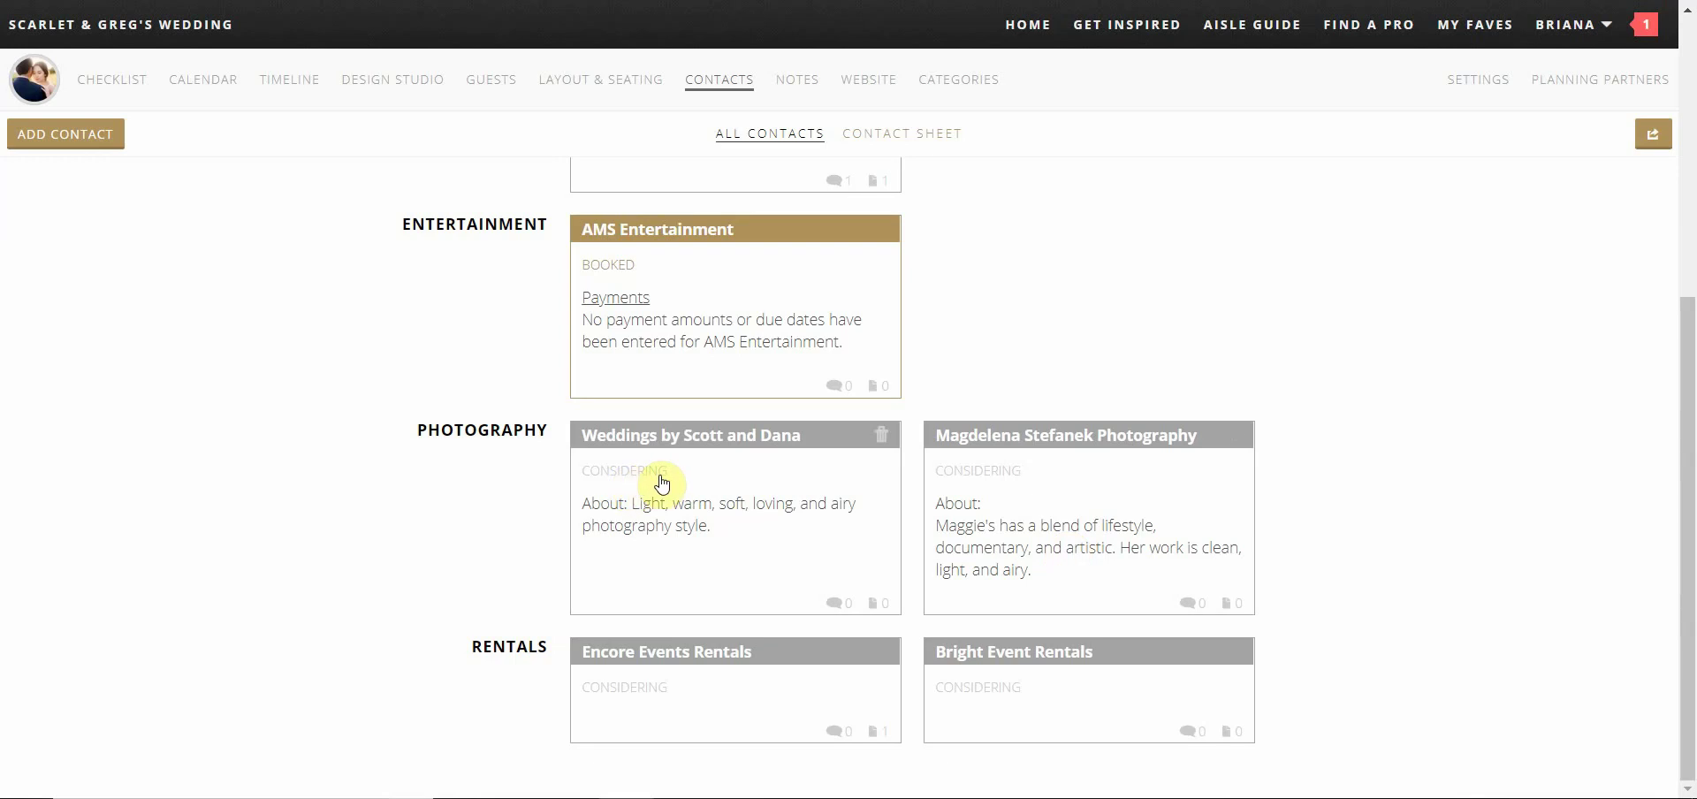
{"action": "left_click", "coordinate": [804, 480]}
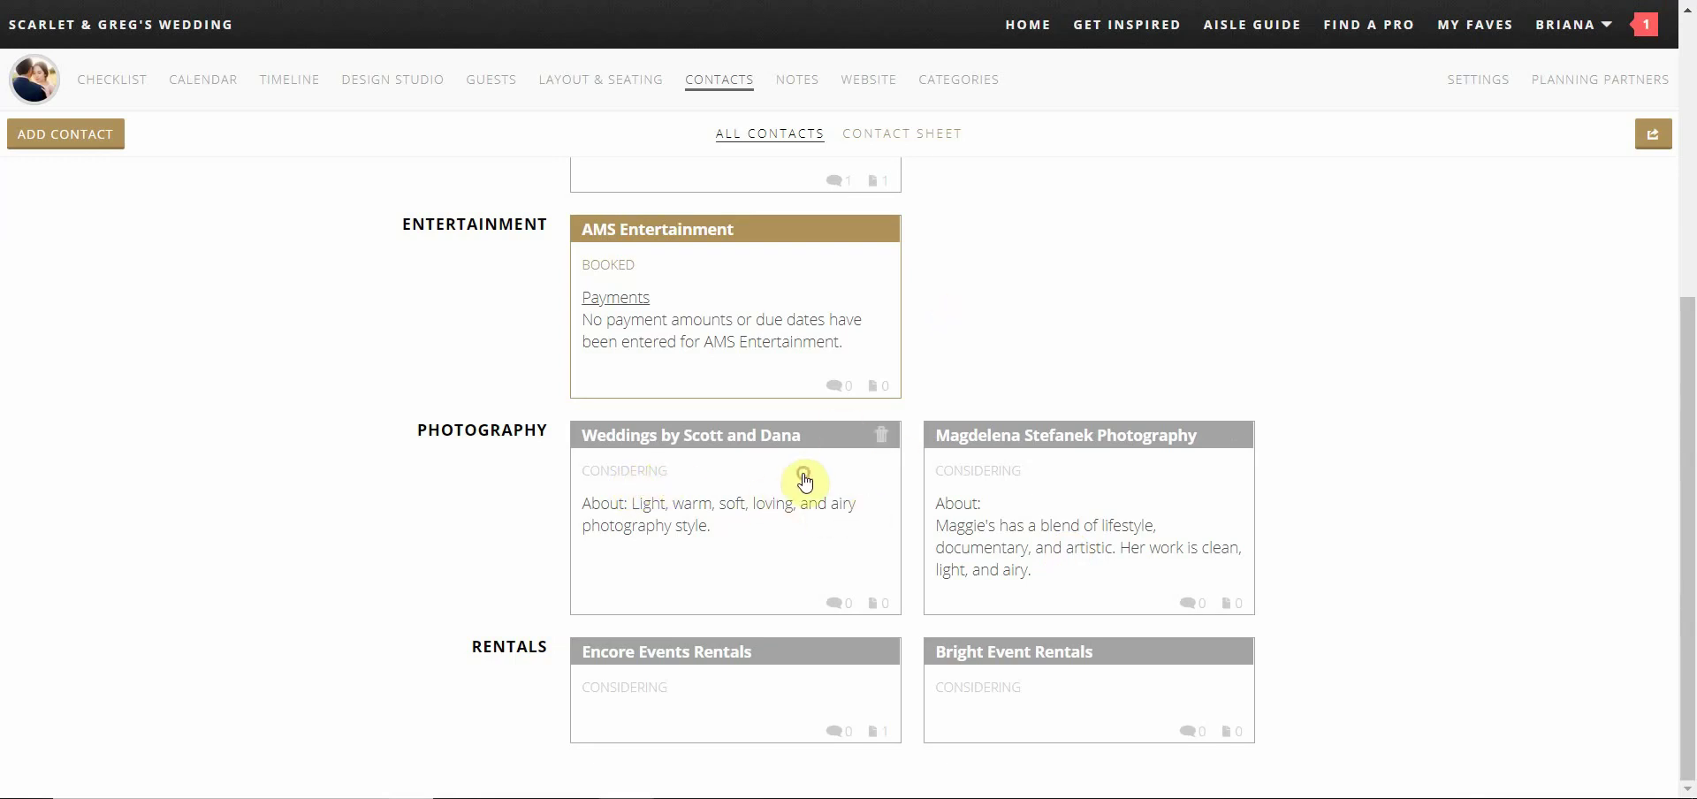
{"action": "left_click", "coordinate": [82, 253]}
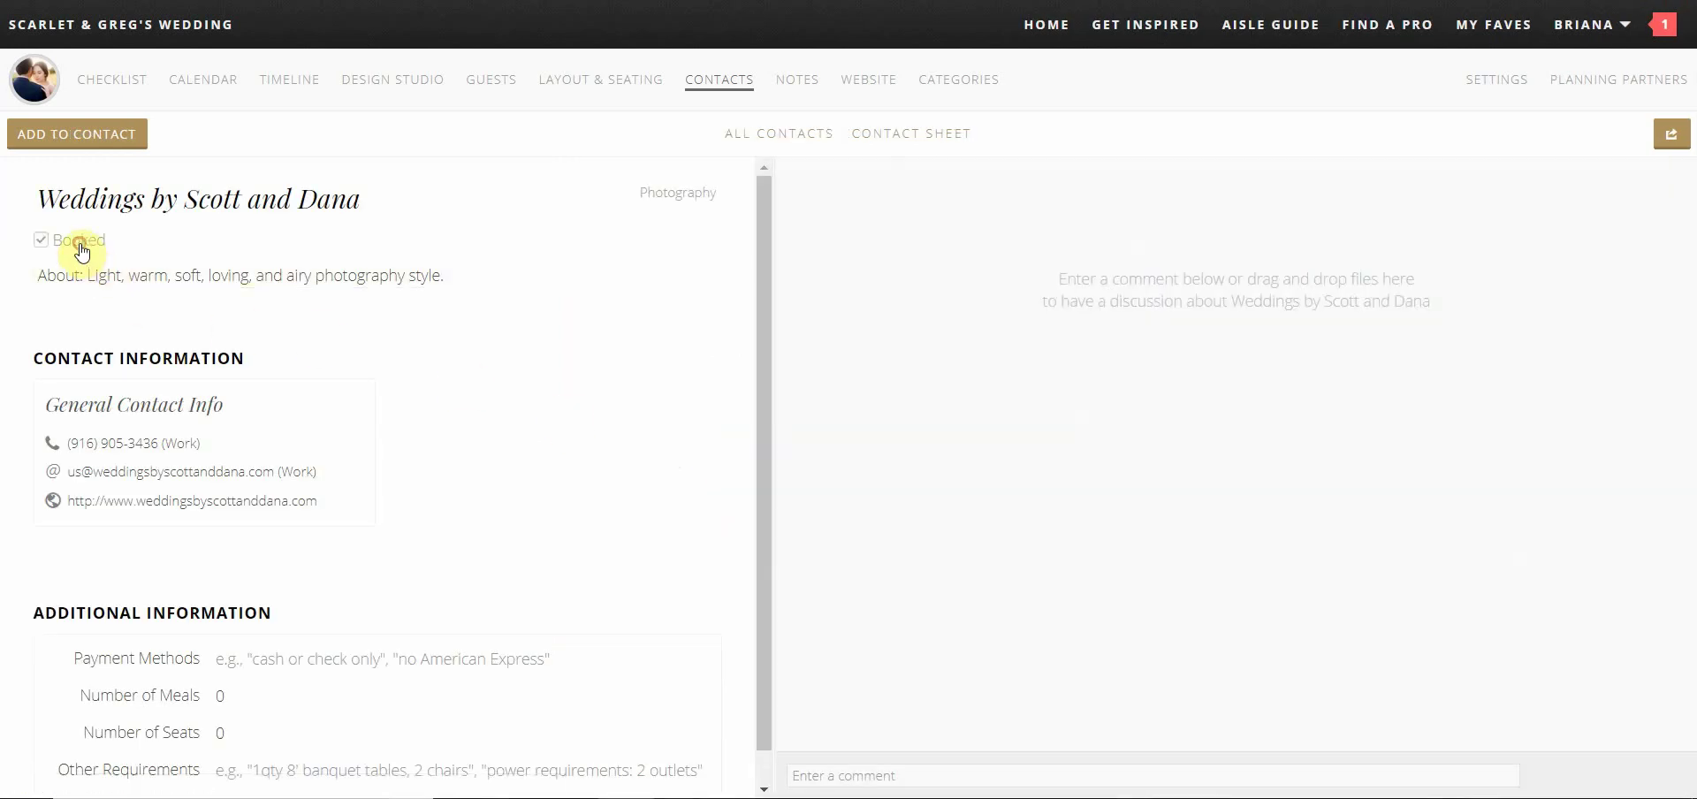
{"action": "left_click", "coordinate": [746, 83]}
{"action": "scroll", "coordinate": [893, 473], "scroll_direction": "down", "scroll_amount": 5}
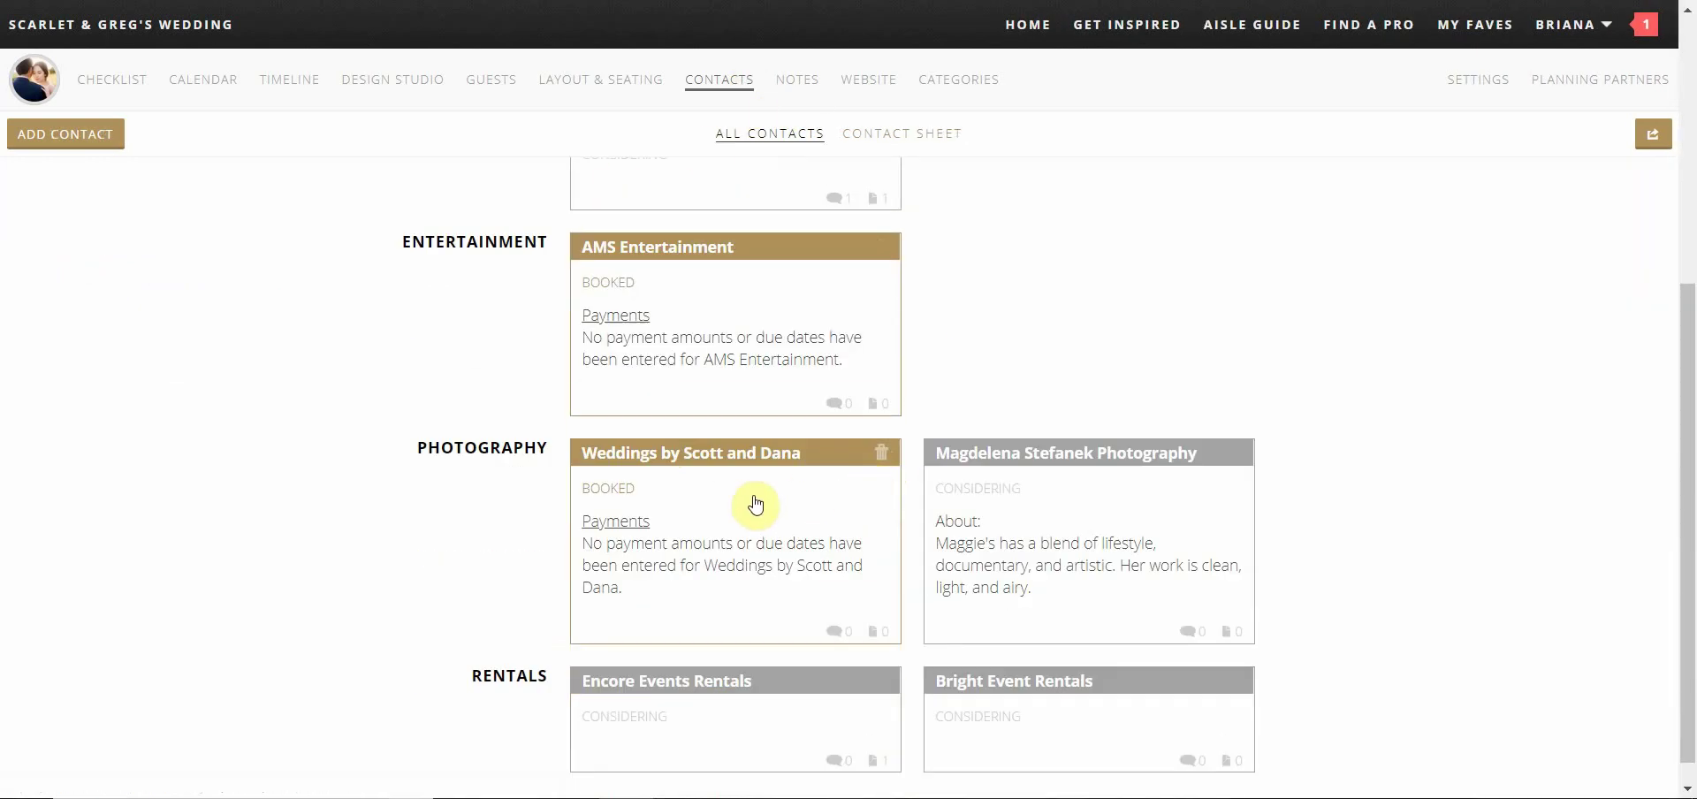
{"action": "scroll", "coordinate": [778, 493], "scroll_direction": "up", "scroll_amount": 5}
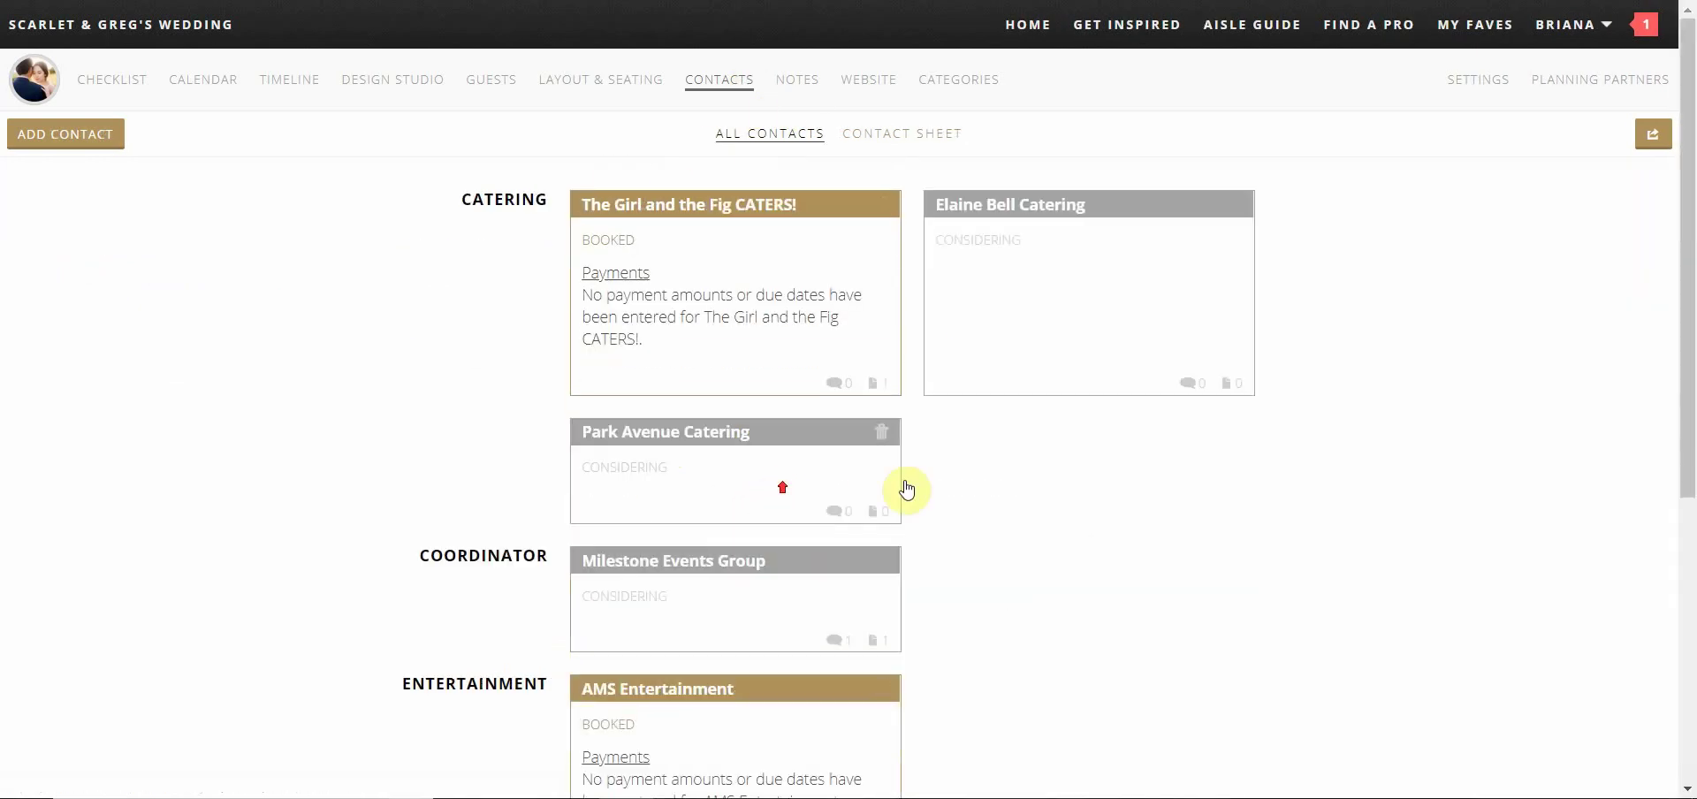
Download The Girl and the Fig CATERS banquet event order PDF, page through it, and close it
{"action": "left_click", "coordinate": [735, 331]}
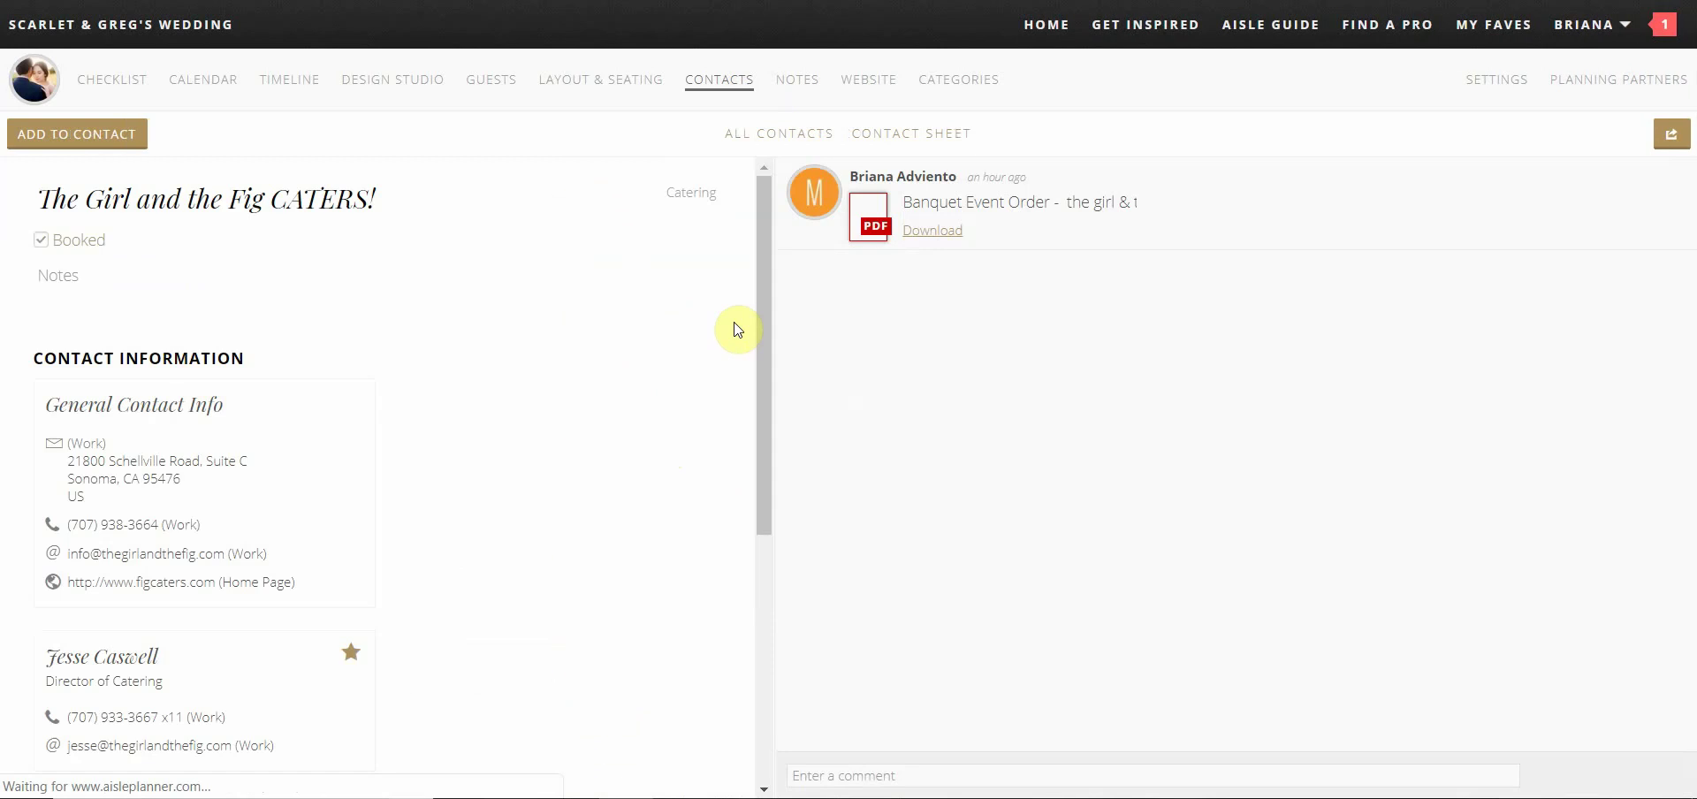
{"action": "left_click", "coordinate": [950, 233]}
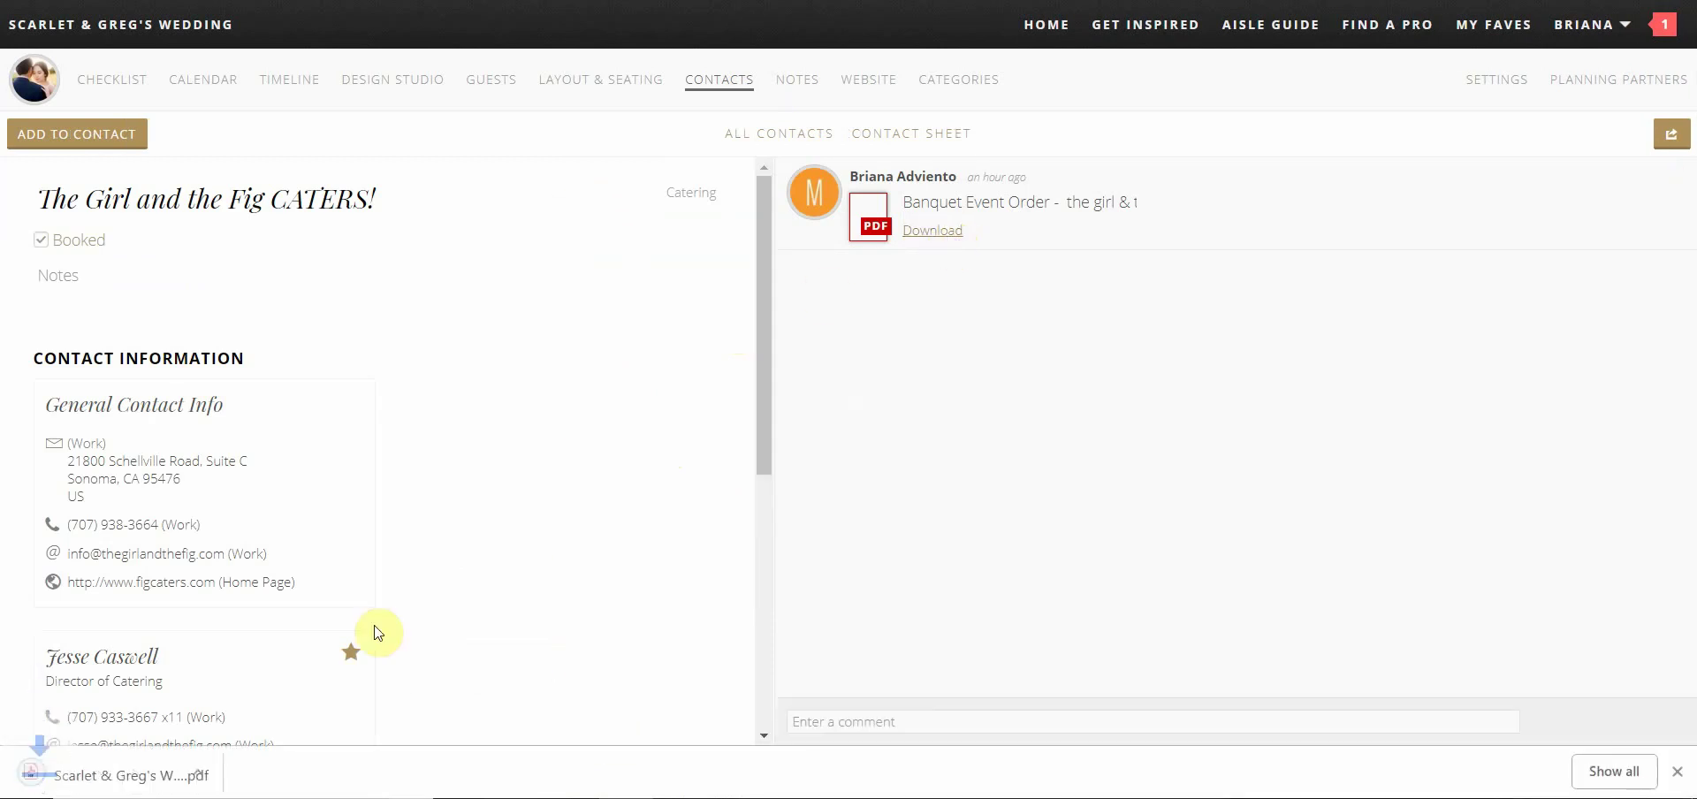
{"action": "left_click", "coordinate": [168, 775]}
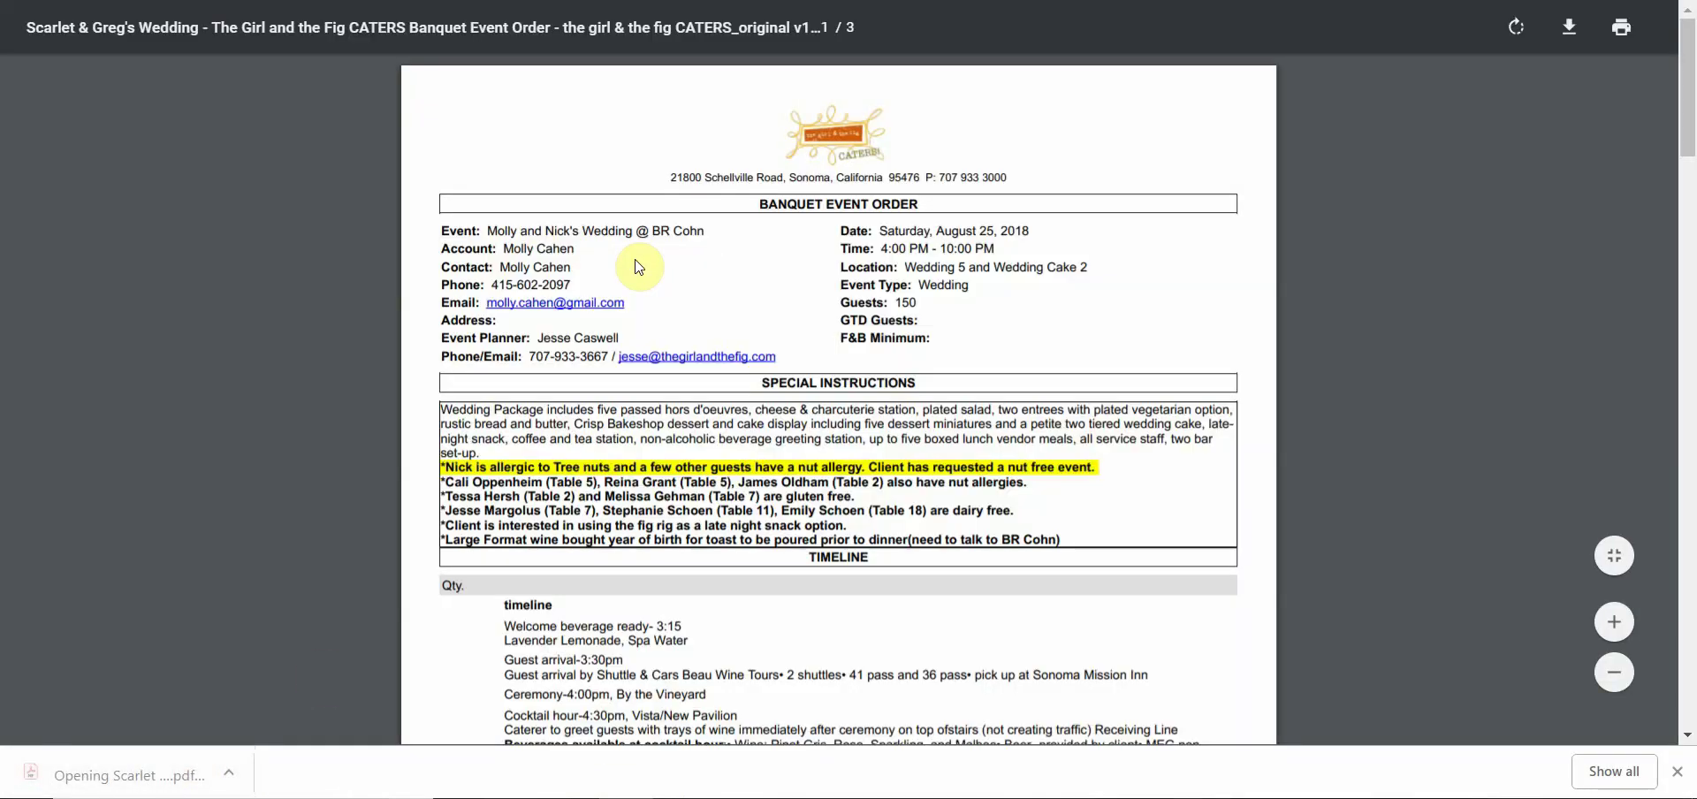
{"action": "scroll", "coordinate": [638, 267], "scroll_direction": "down", "scroll_amount": 15}
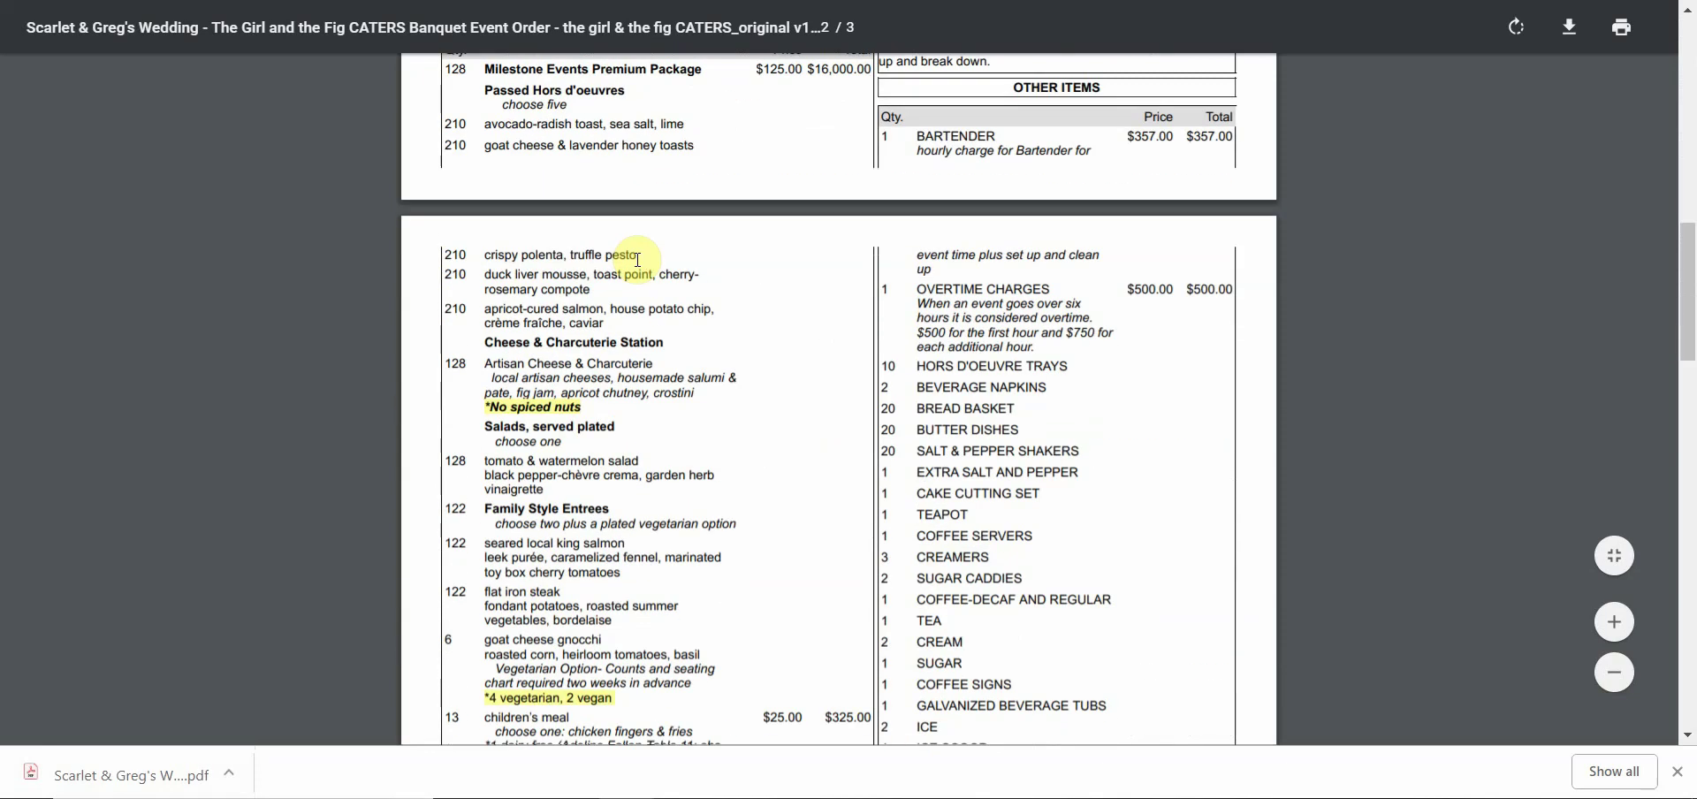
{"action": "scroll", "coordinate": [637, 260], "scroll_direction": "down", "scroll_amount": 5}
{"action": "scroll", "coordinate": [637, 260], "scroll_direction": "down", "scroll_amount": 5}
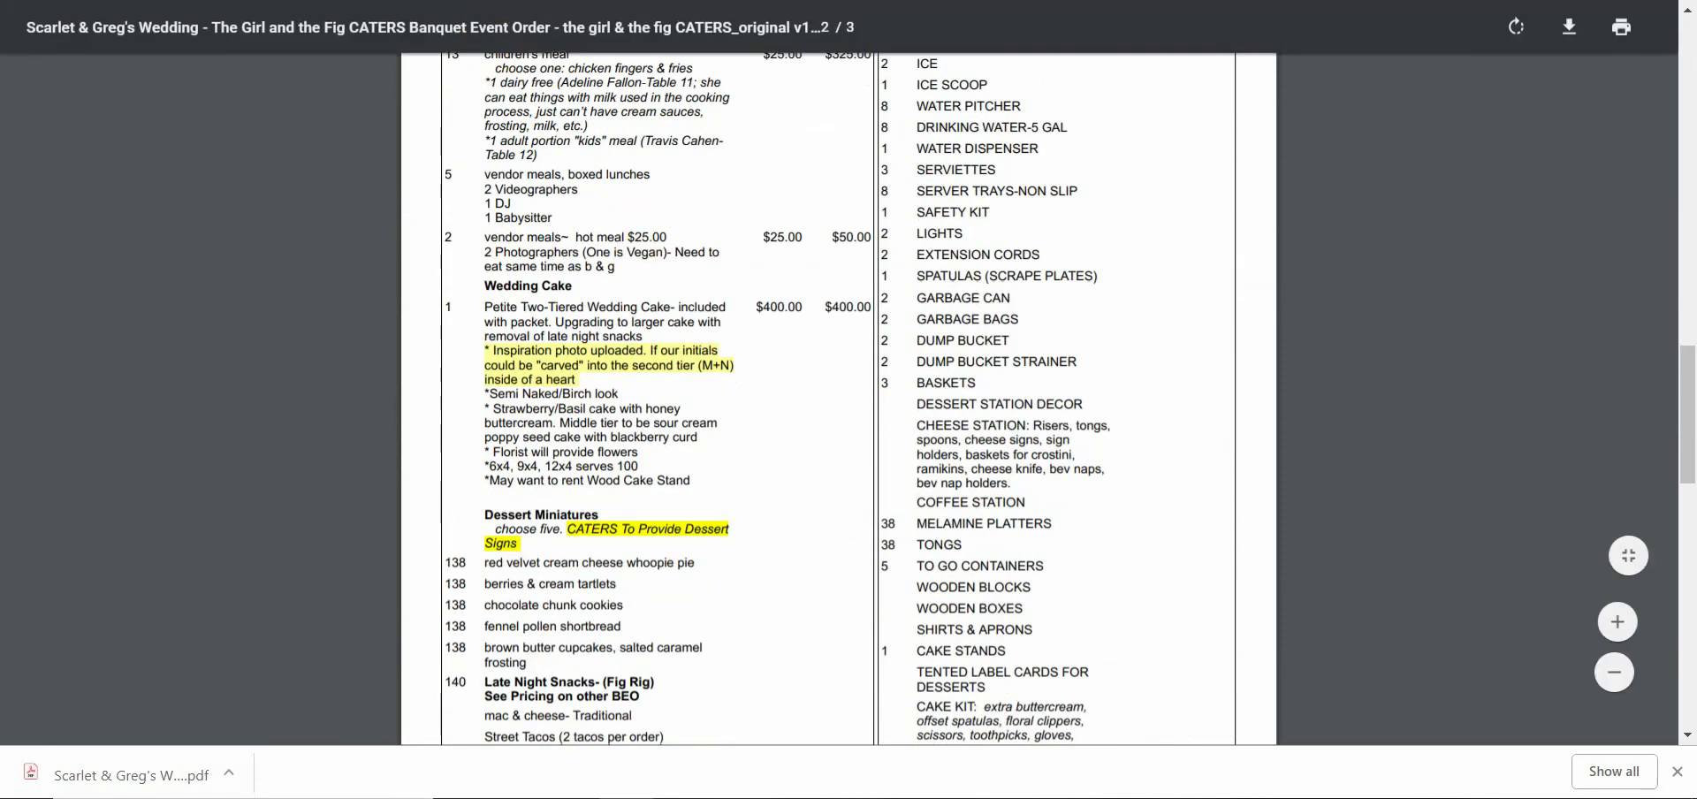
{"action": "key", "text": "ctrl+w"}
Open the Event Insurance Info note and read its insurance requirements and support details
{"action": "left_click", "coordinate": [797, 86]}
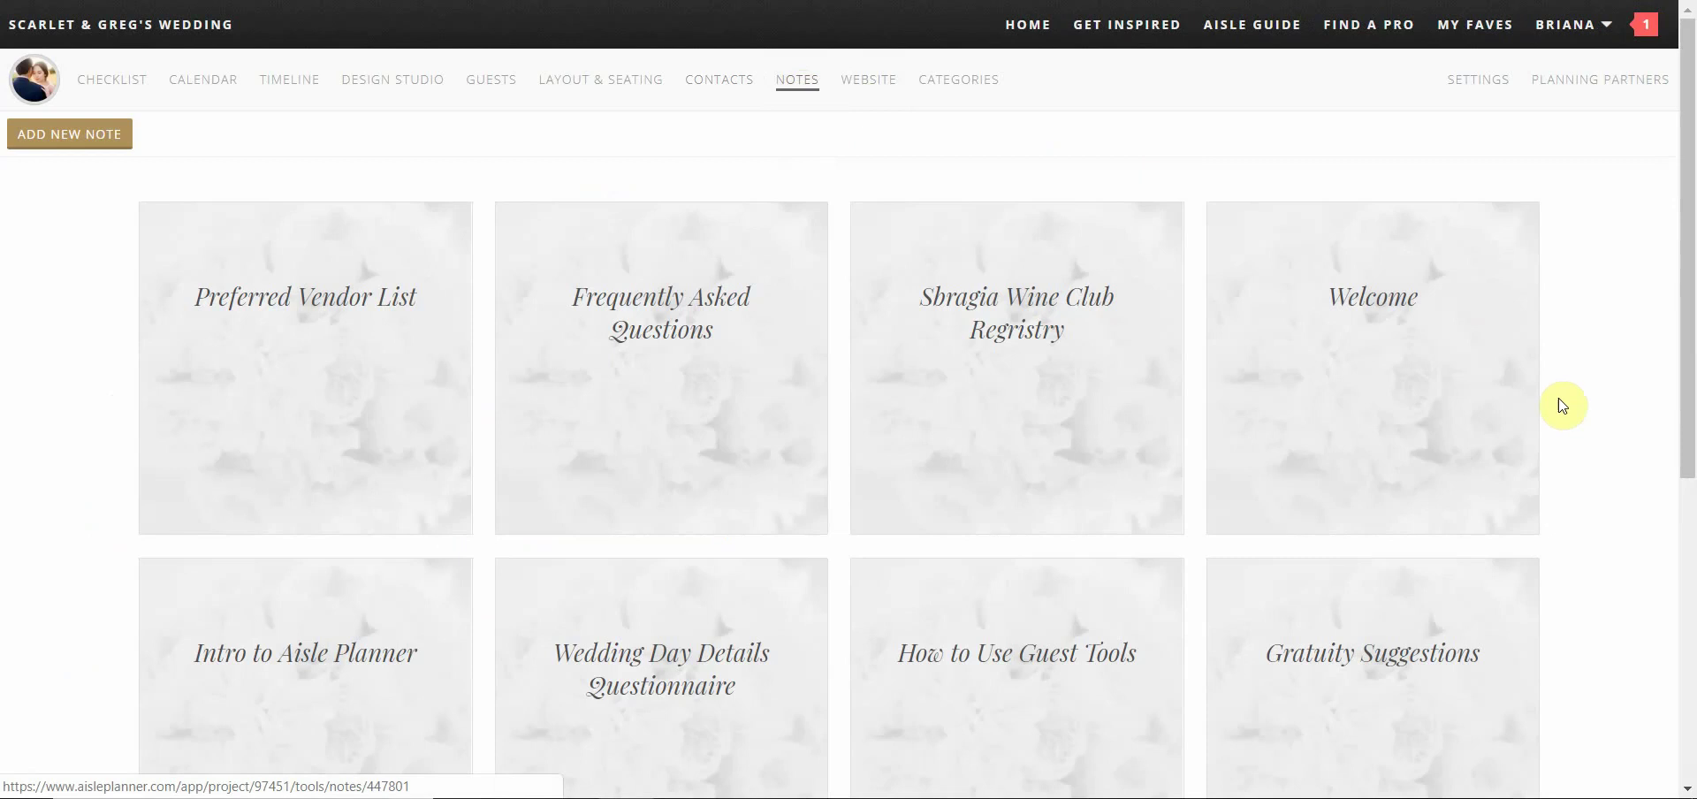
{"action": "scroll", "coordinate": [1603, 401], "scroll_direction": "down", "scroll_amount": 4}
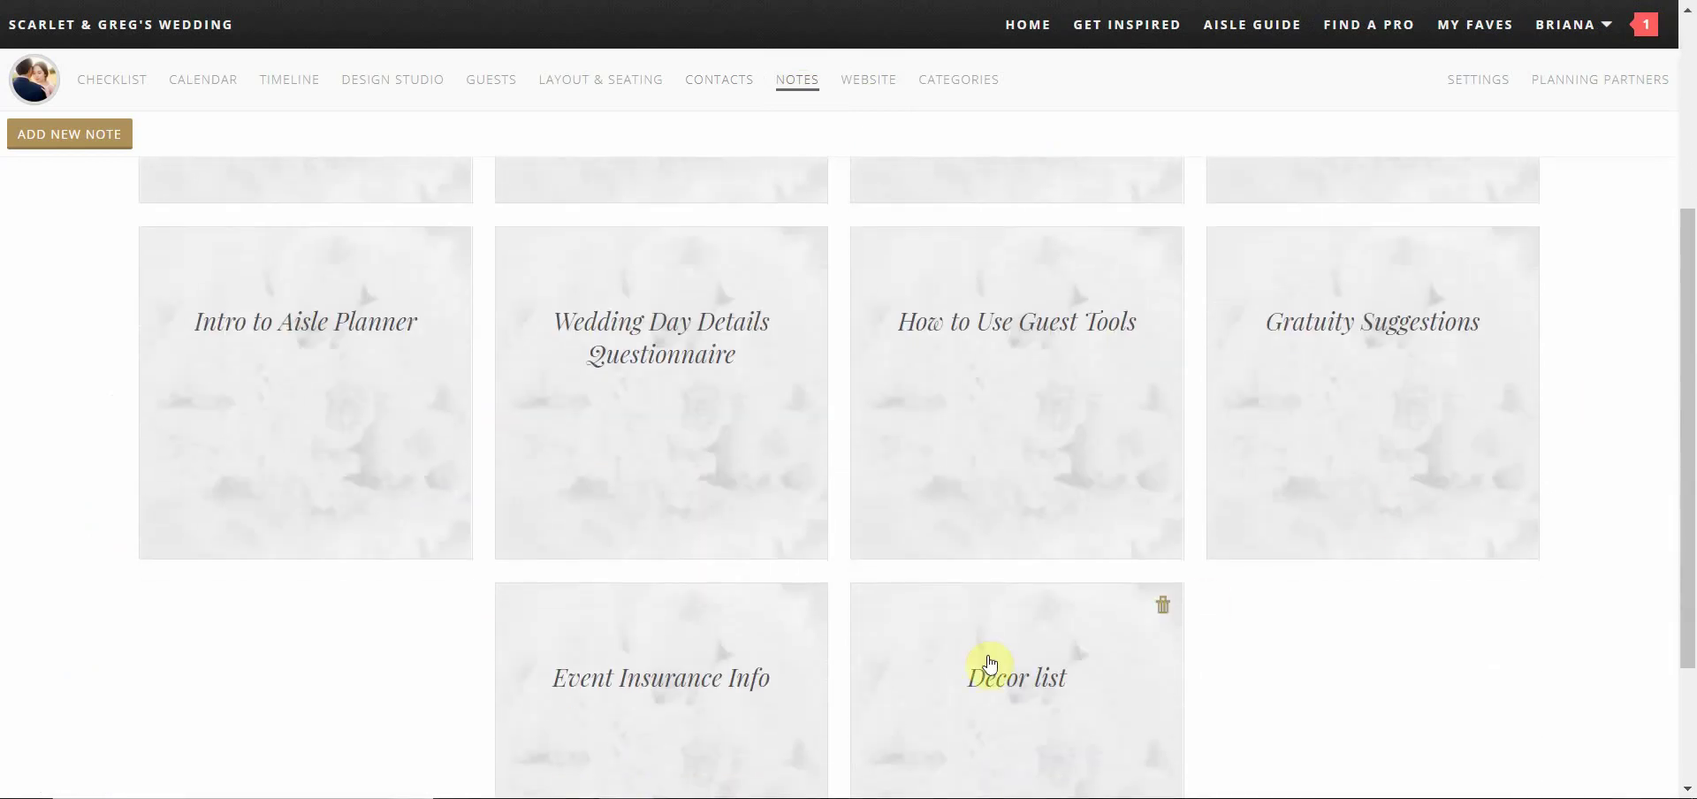
{"action": "left_click", "coordinate": [750, 656]}
{"action": "scroll", "coordinate": [1285, 554], "scroll_direction": "down", "scroll_amount": 3}
{"action": "scroll", "coordinate": [1277, 547], "scroll_direction": "down", "scroll_amount": 4}
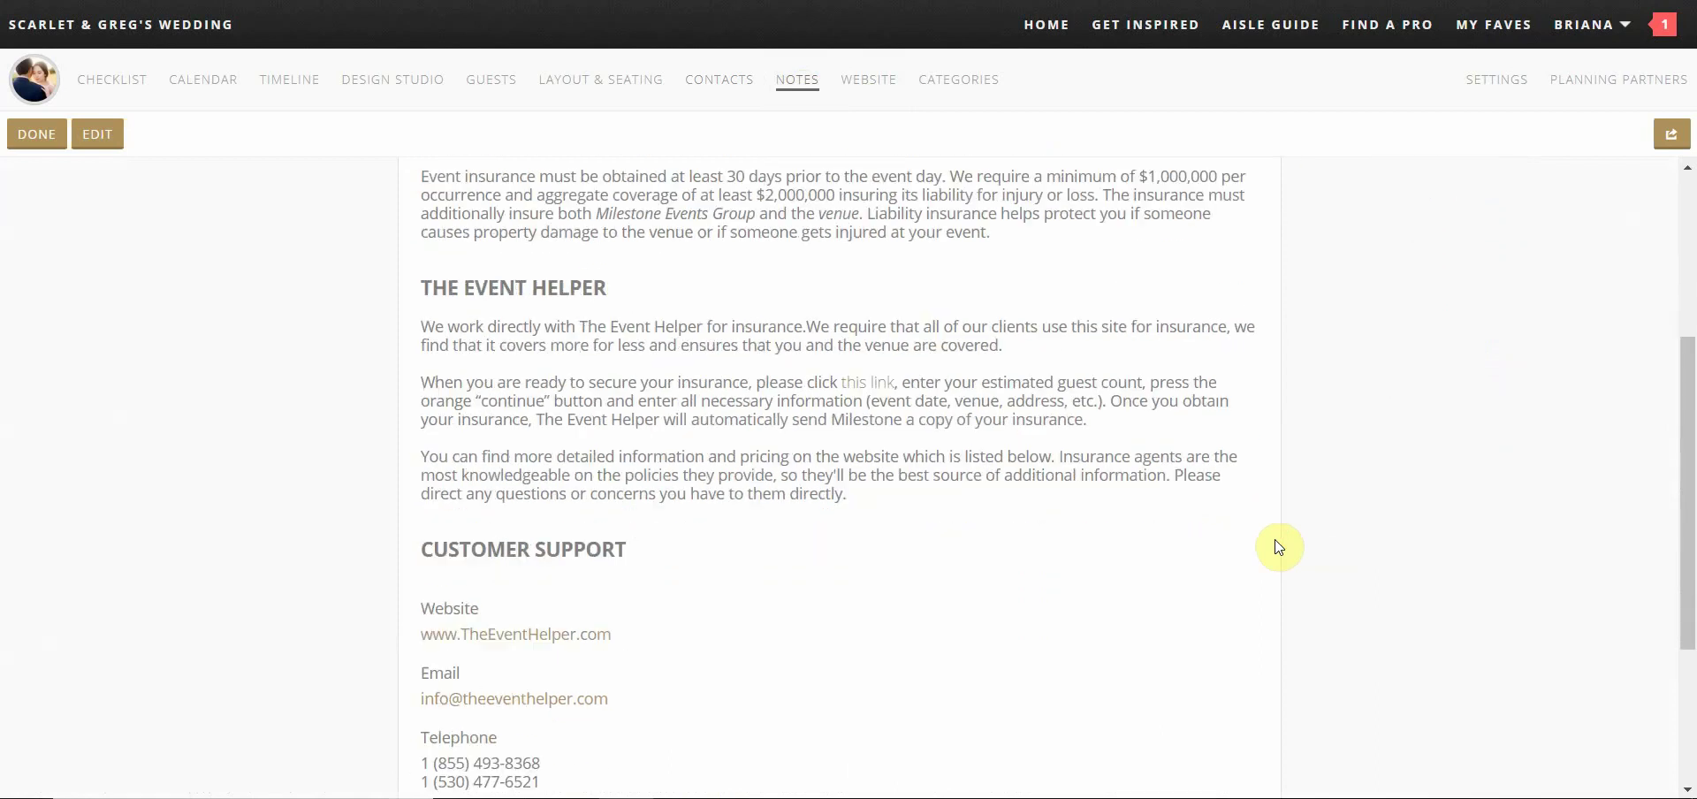
{"action": "scroll", "coordinate": [1279, 546], "scroll_direction": "down", "scroll_amount": 2}
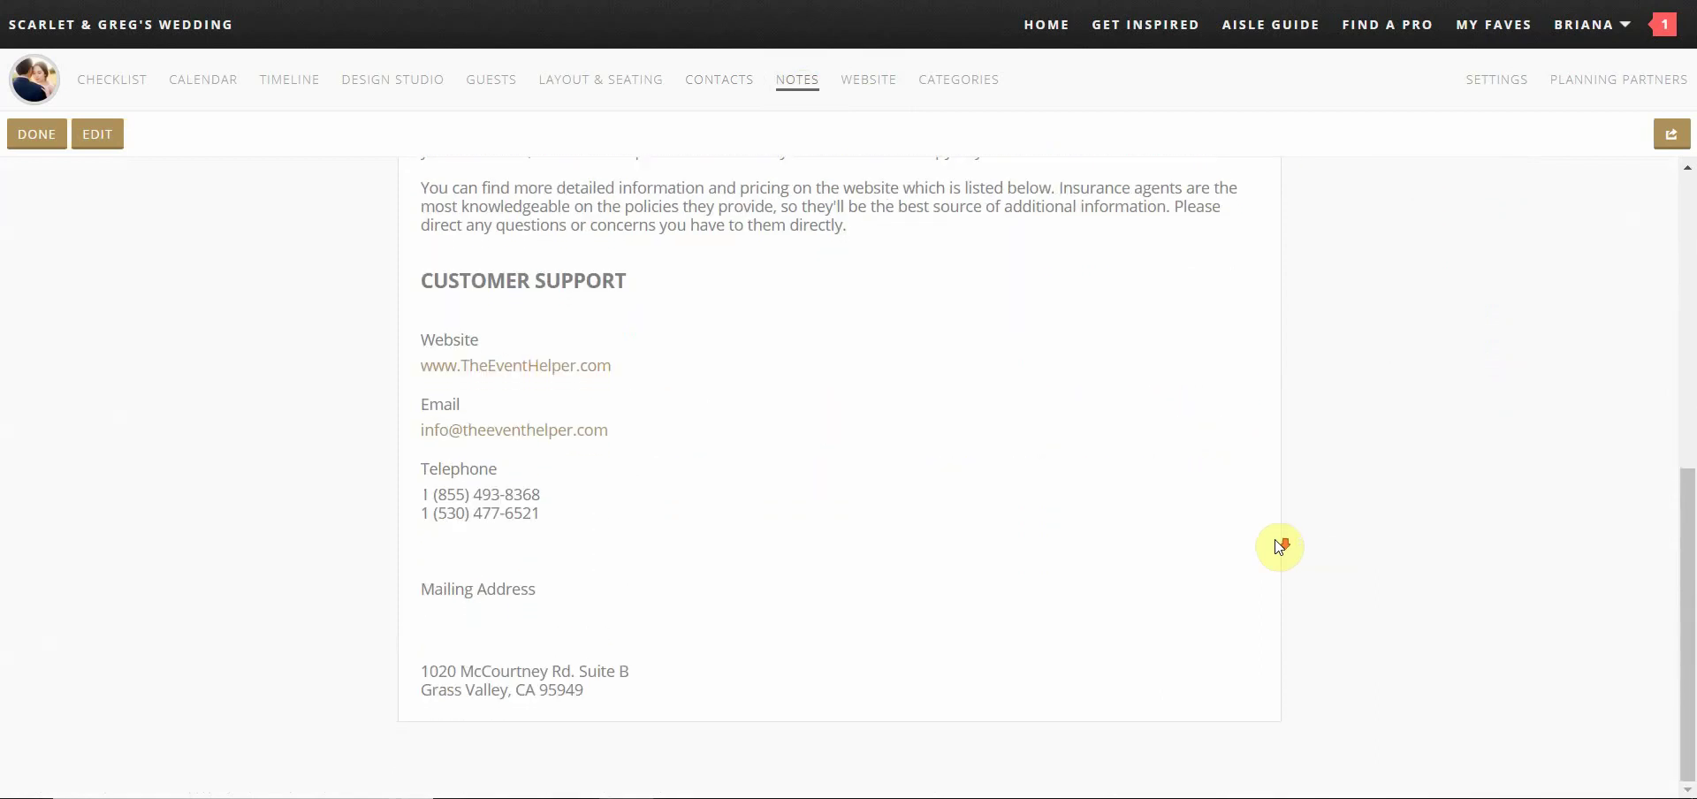
{"action": "scroll", "coordinate": [1278, 546], "scroll_direction": "up", "scroll_amount": 9}
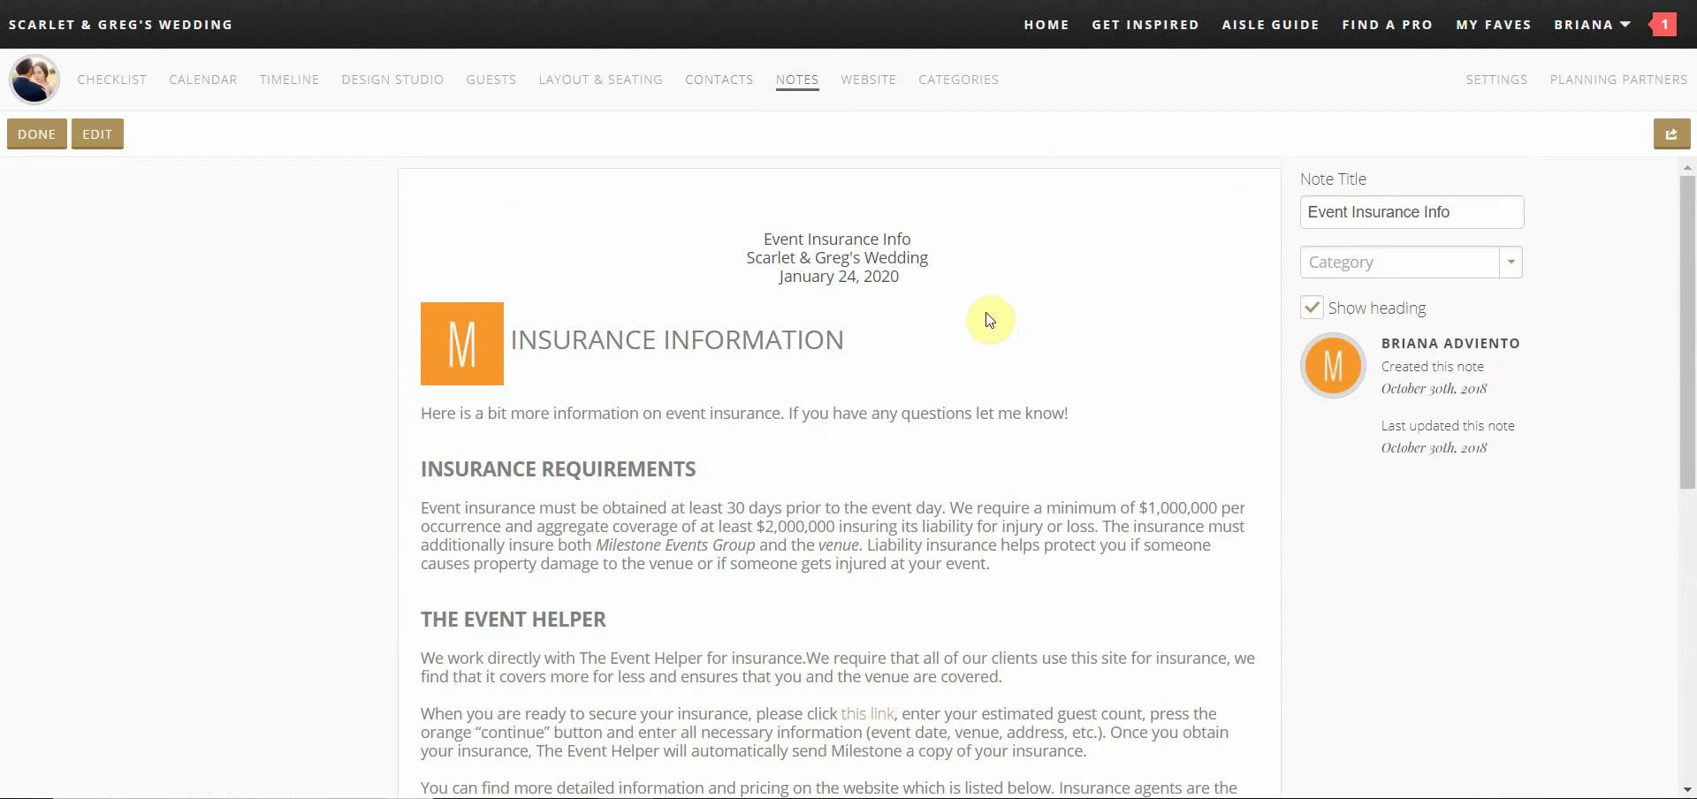
Scroll through the Wedding Website settings' story, travel and gift registry sections, then return to the top
{"action": "left_click", "coordinate": [868, 80]}
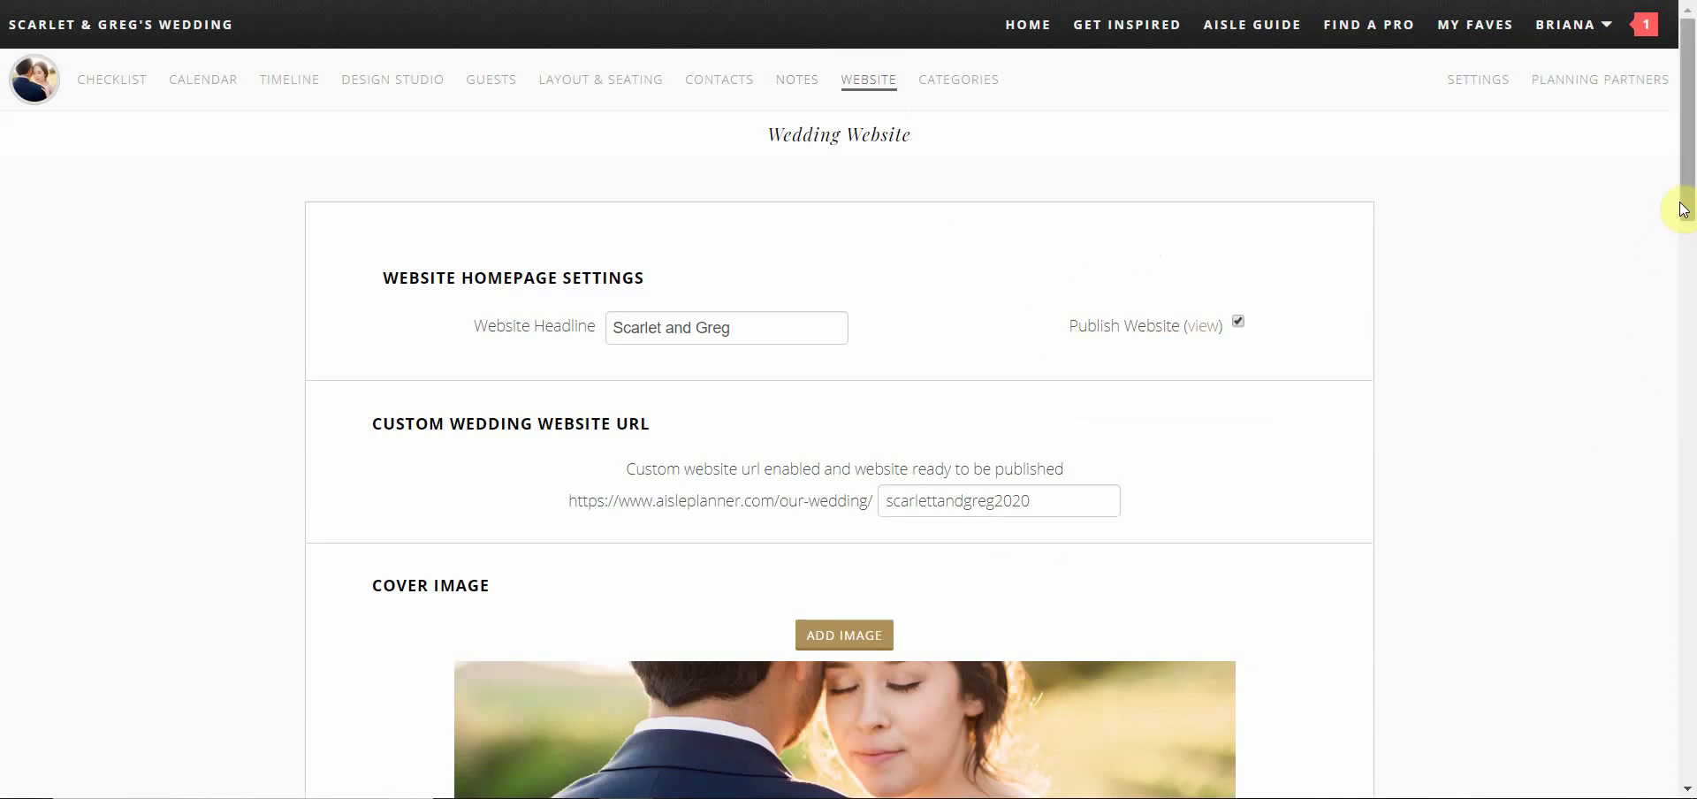
{"action": "scroll", "coordinate": [1512, 277], "scroll_direction": "down", "scroll_amount": 3}
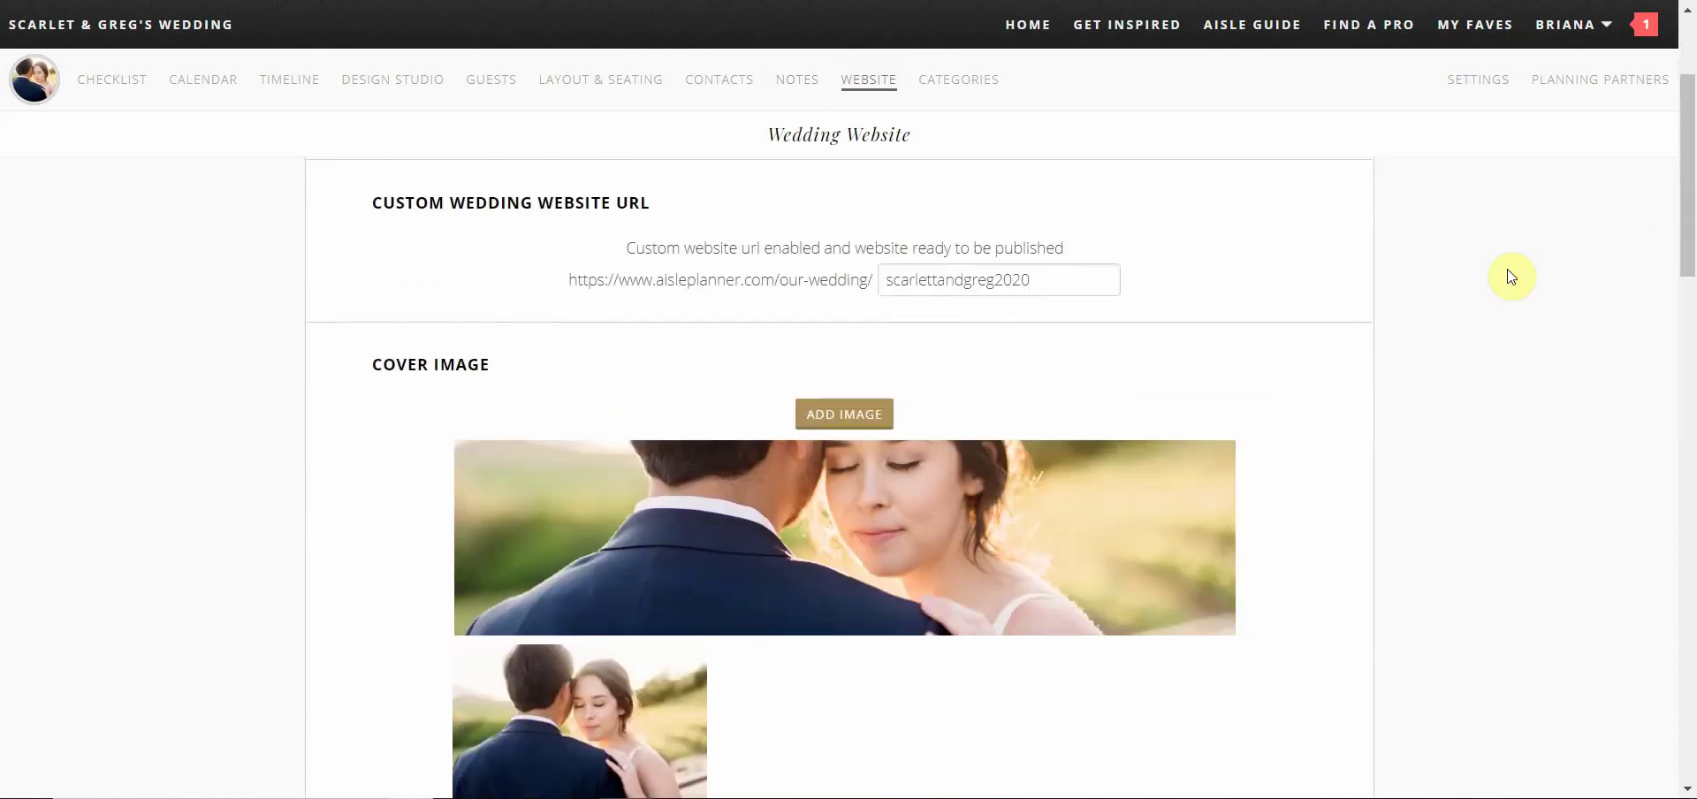
{"action": "scroll", "coordinate": [1511, 277], "scroll_direction": "down", "scroll_amount": 3}
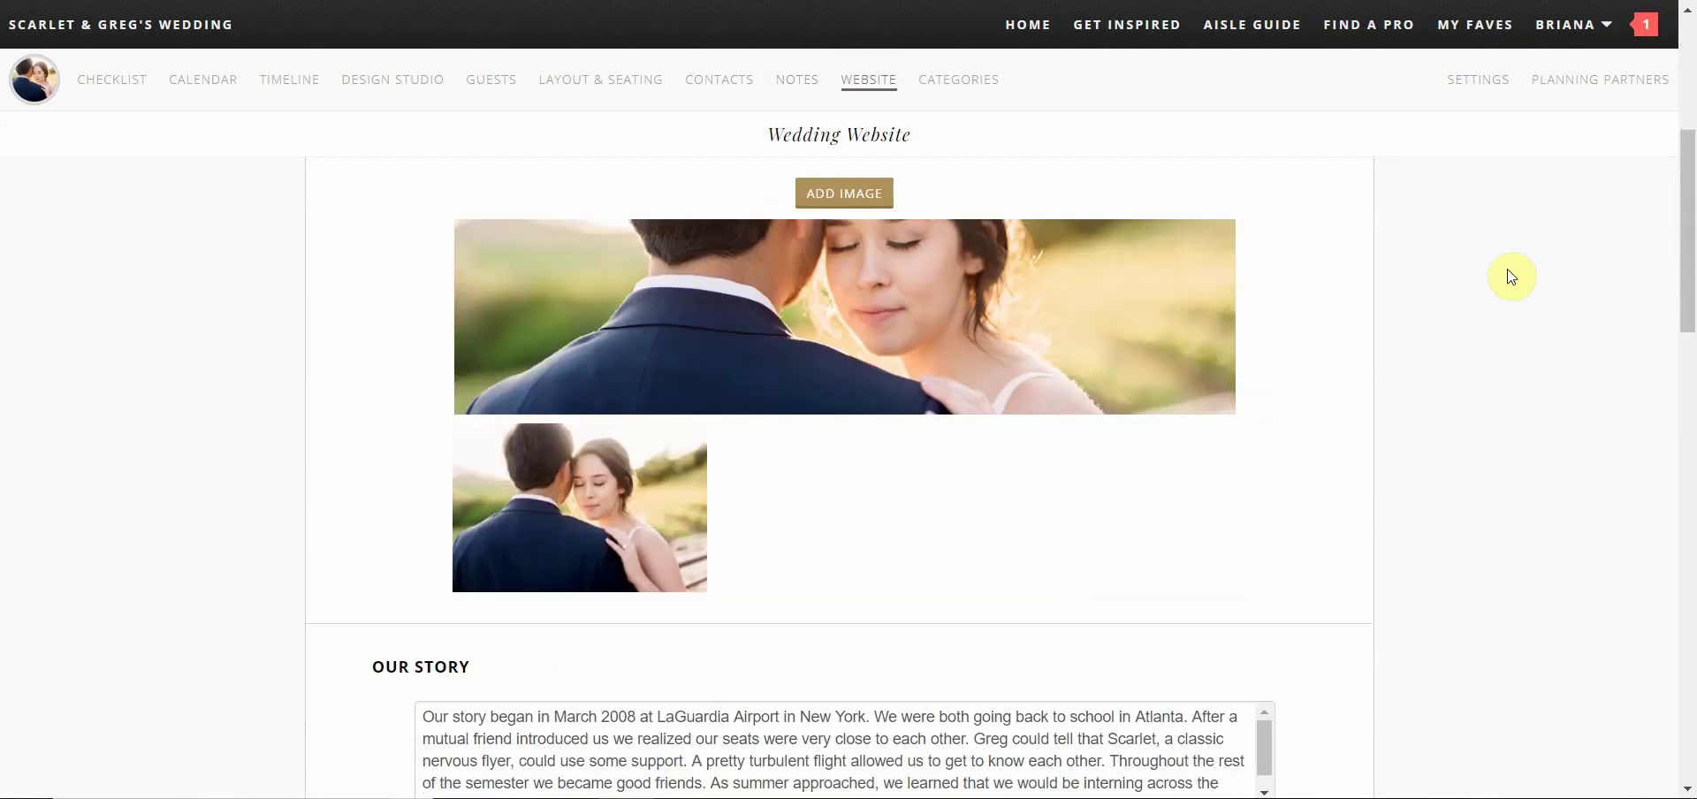
{"action": "scroll", "coordinate": [1512, 277], "scroll_direction": "down", "scroll_amount": 2}
{"action": "scroll", "coordinate": [1511, 277], "scroll_direction": "down", "scroll_amount": 4}
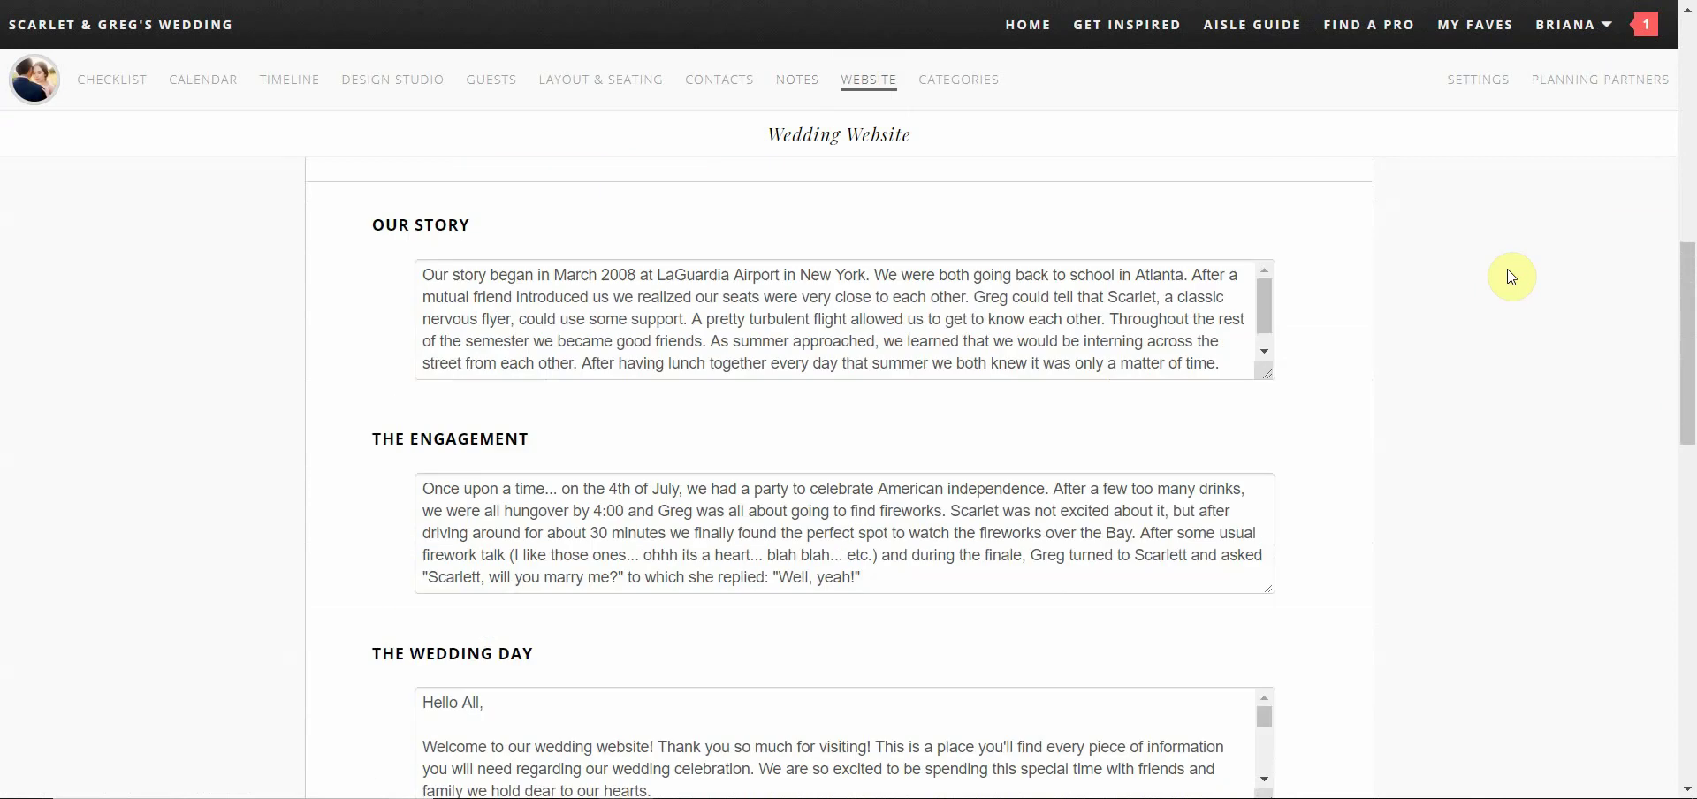
{"action": "scroll", "coordinate": [1512, 276], "scroll_direction": "down", "scroll_amount": 5}
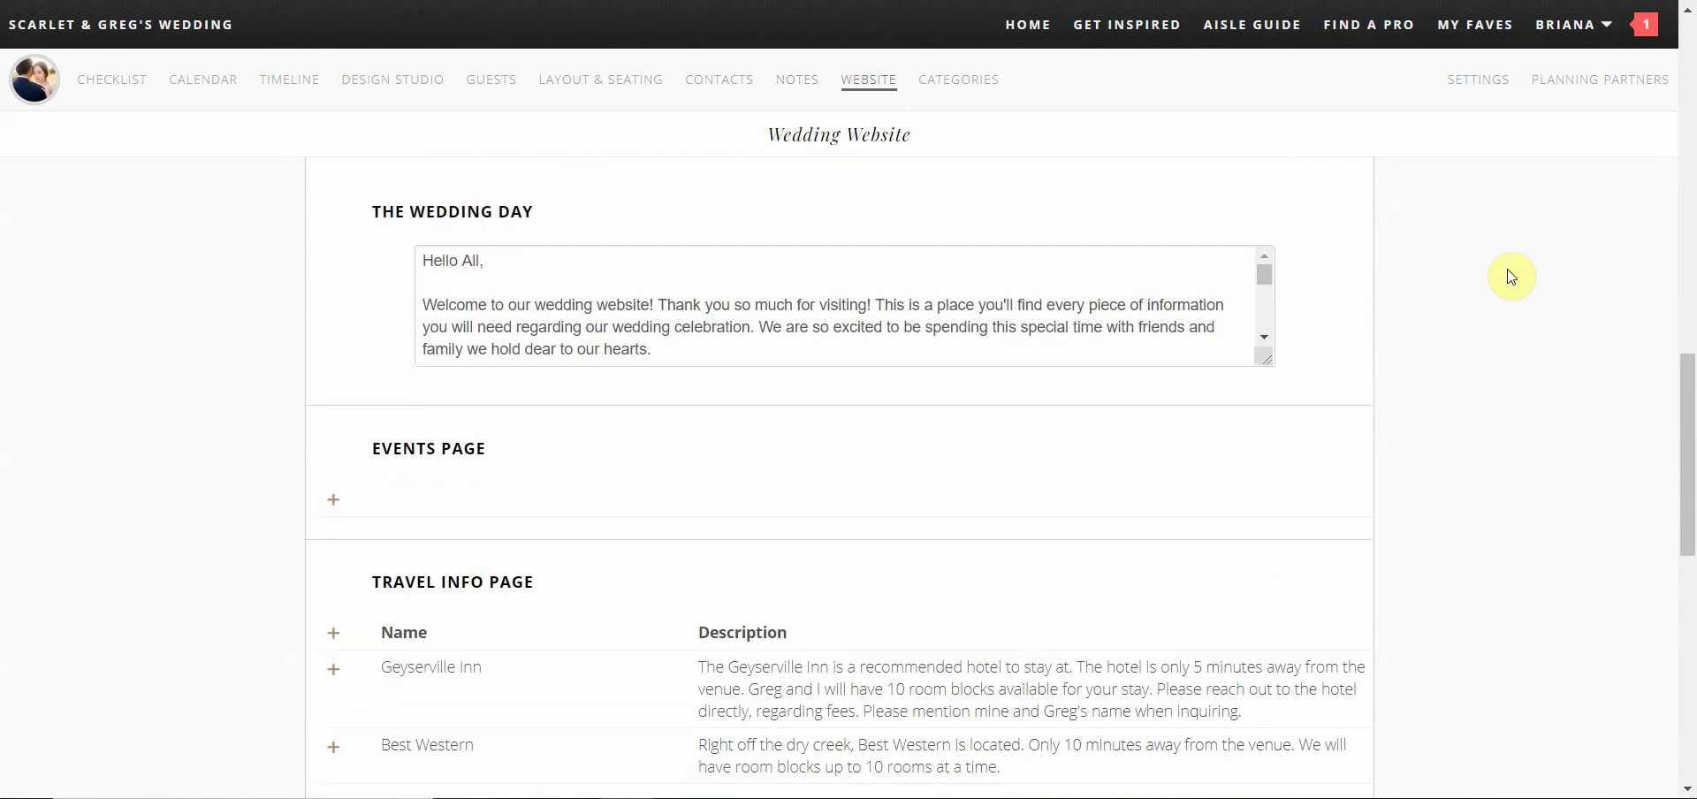
{"action": "scroll", "coordinate": [1511, 277], "scroll_direction": "down", "scroll_amount": 3}
{"action": "scroll", "coordinate": [1511, 277], "scroll_direction": "down", "scroll_amount": 3}
{"action": "scroll", "coordinate": [1511, 277], "scroll_direction": "down", "scroll_amount": 3}
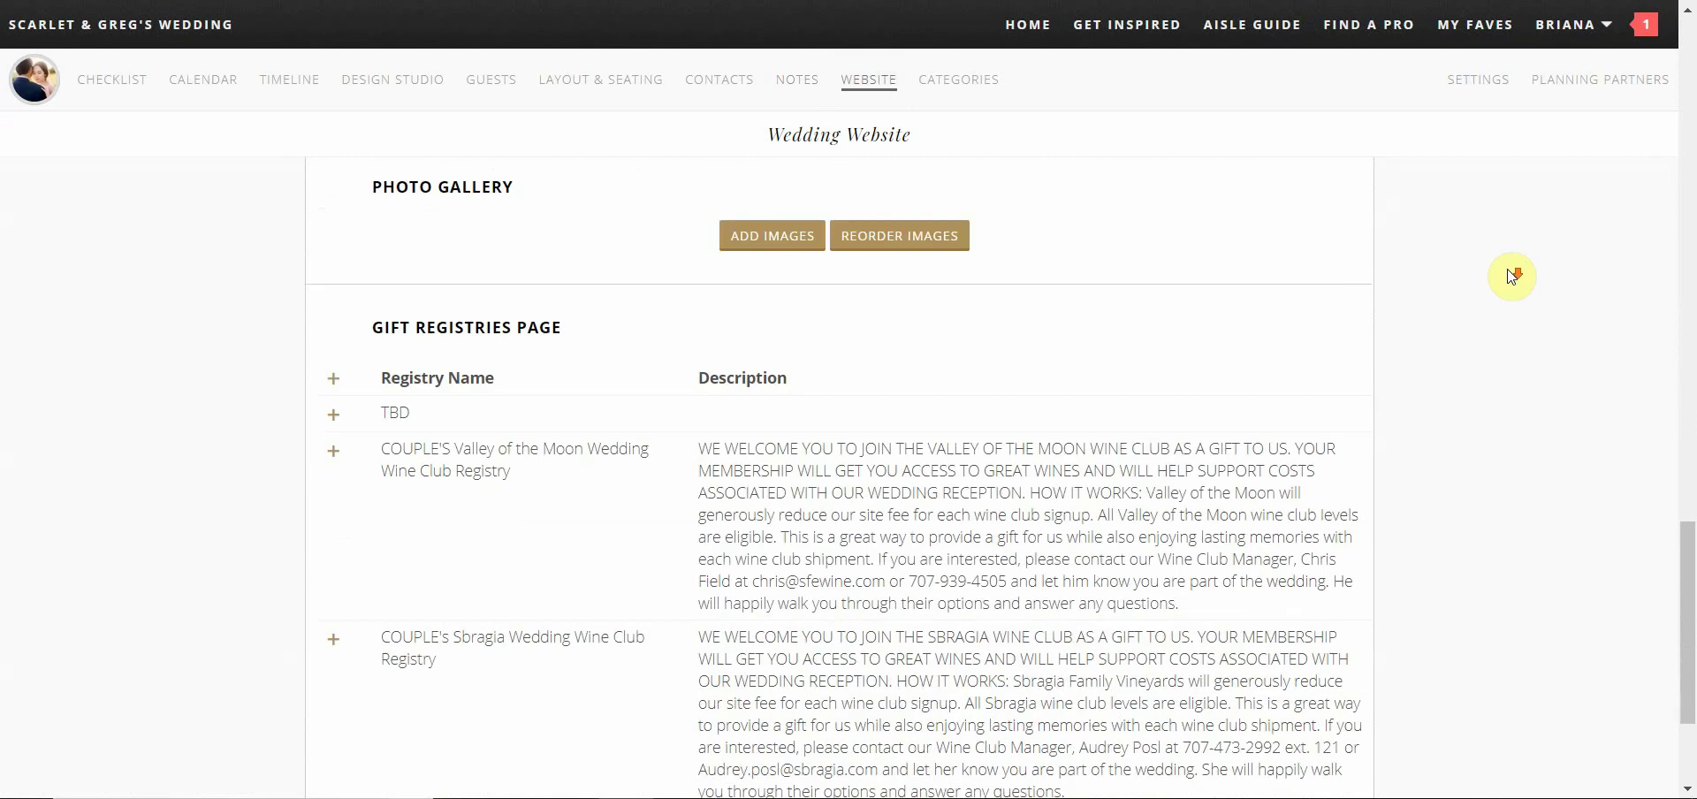
{"action": "scroll", "coordinate": [1512, 277], "scroll_direction": "down", "scroll_amount": 3}
{"action": "scroll", "coordinate": [1511, 277], "scroll_direction": "up", "scroll_amount": 2}
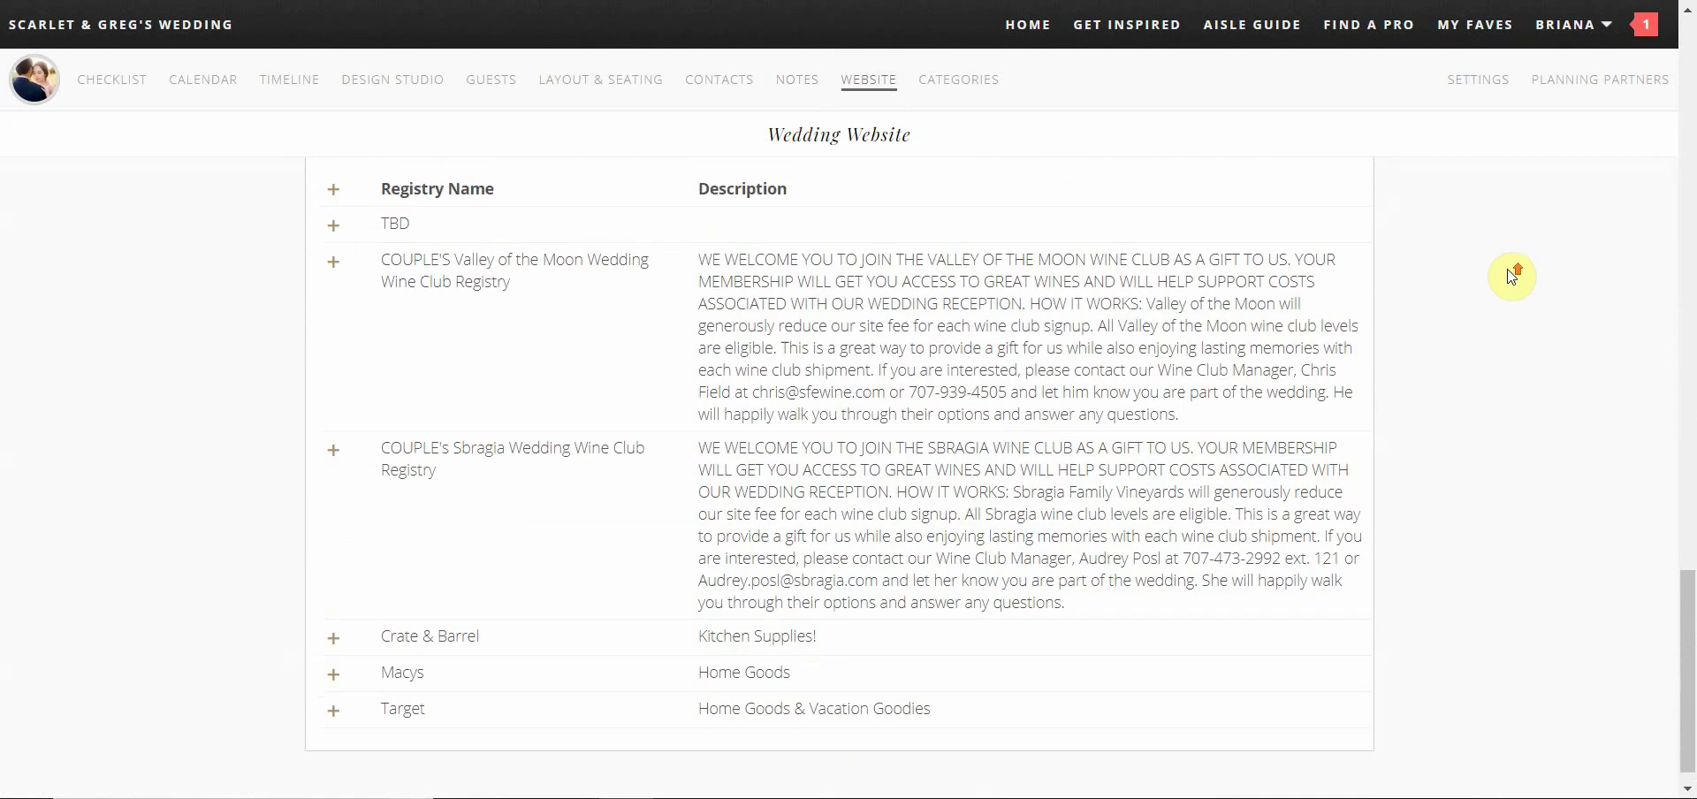
{"action": "left_click_drag", "start_coordinate": [1686, 574], "coordinate": [1607, 71]}
{"action": "scroll", "coordinate": [1298, 243], "scroll_direction": "up", "scroll_amount": 1}
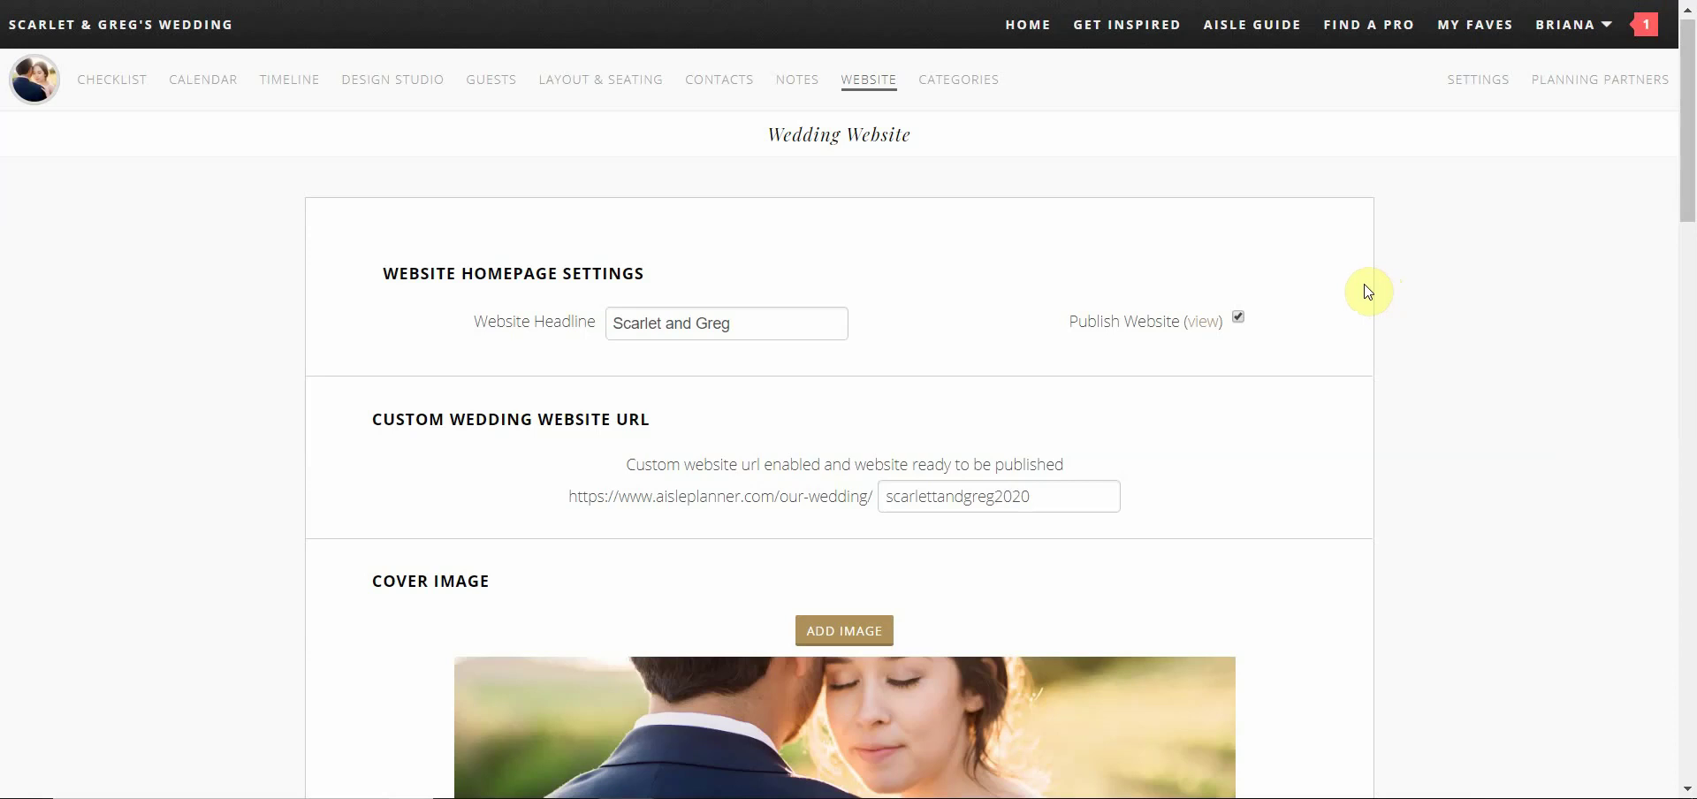
{"action": "left_click", "coordinate": [1203, 324]}
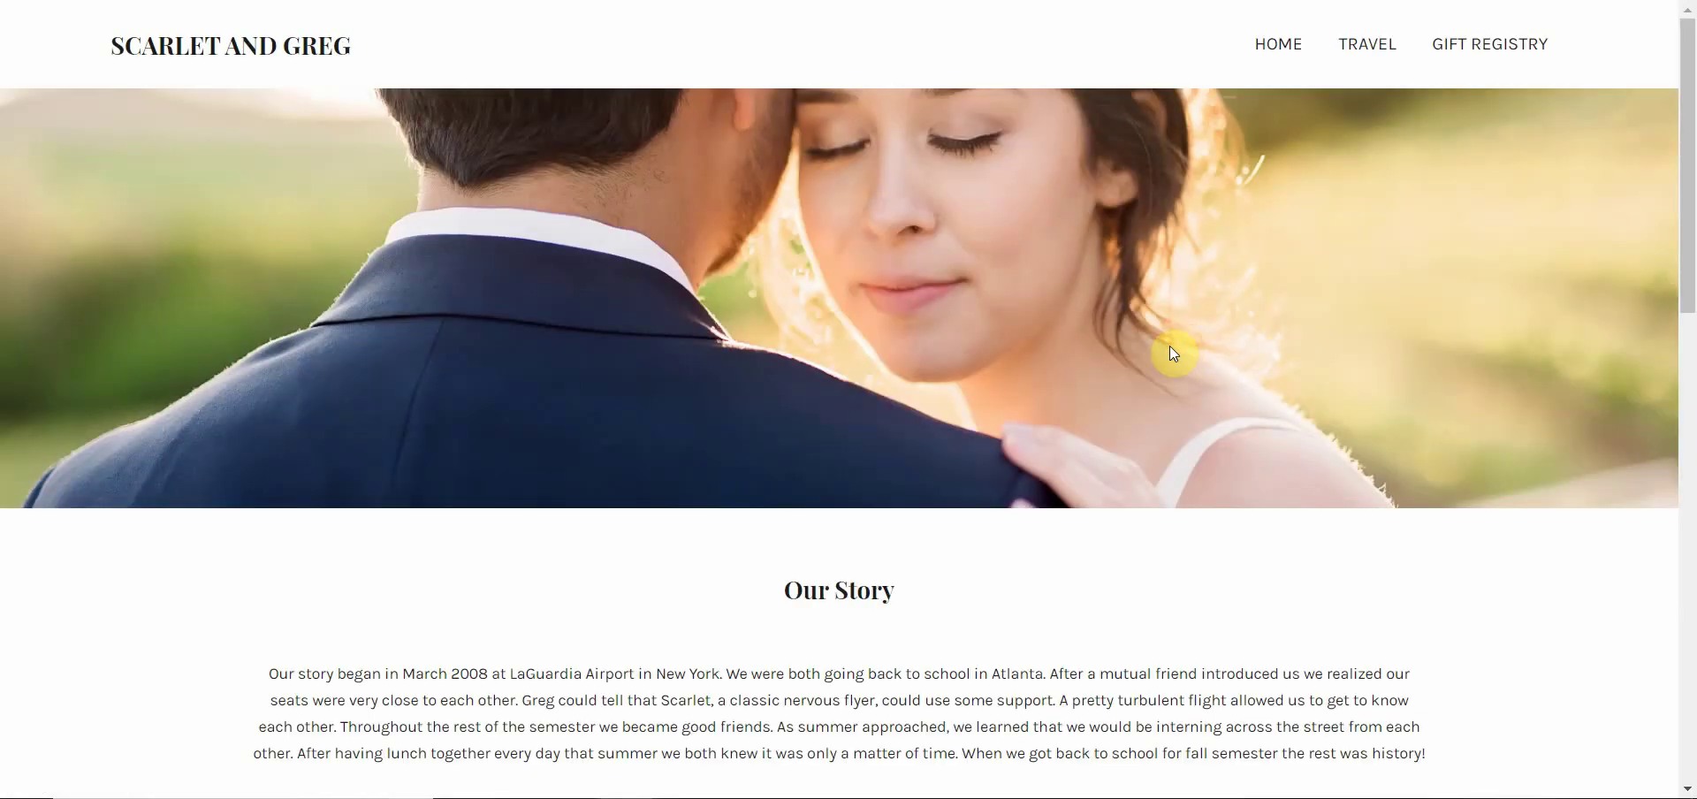
{"action": "scroll", "coordinate": [1169, 346], "scroll_direction": "down", "scroll_amount": 2}
{"action": "scroll", "coordinate": [1169, 347], "scroll_direction": "down", "scroll_amount": 6}
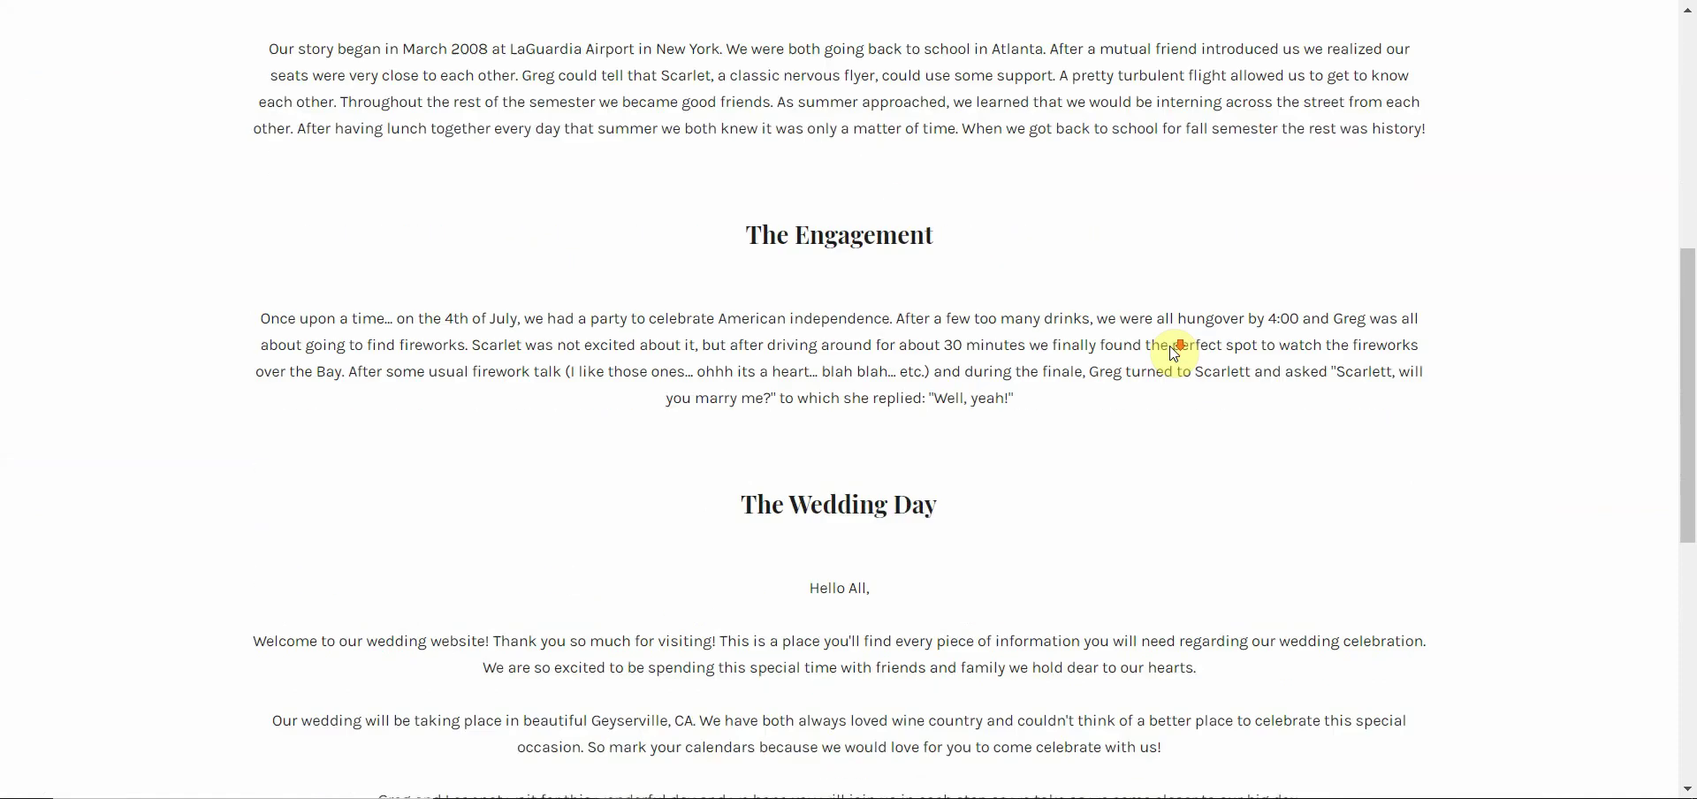
{"action": "scroll", "coordinate": [1174, 350], "scroll_direction": "down", "scroll_amount": 3}
{"action": "scroll", "coordinate": [1303, 359], "scroll_direction": "up", "scroll_amount": 10}
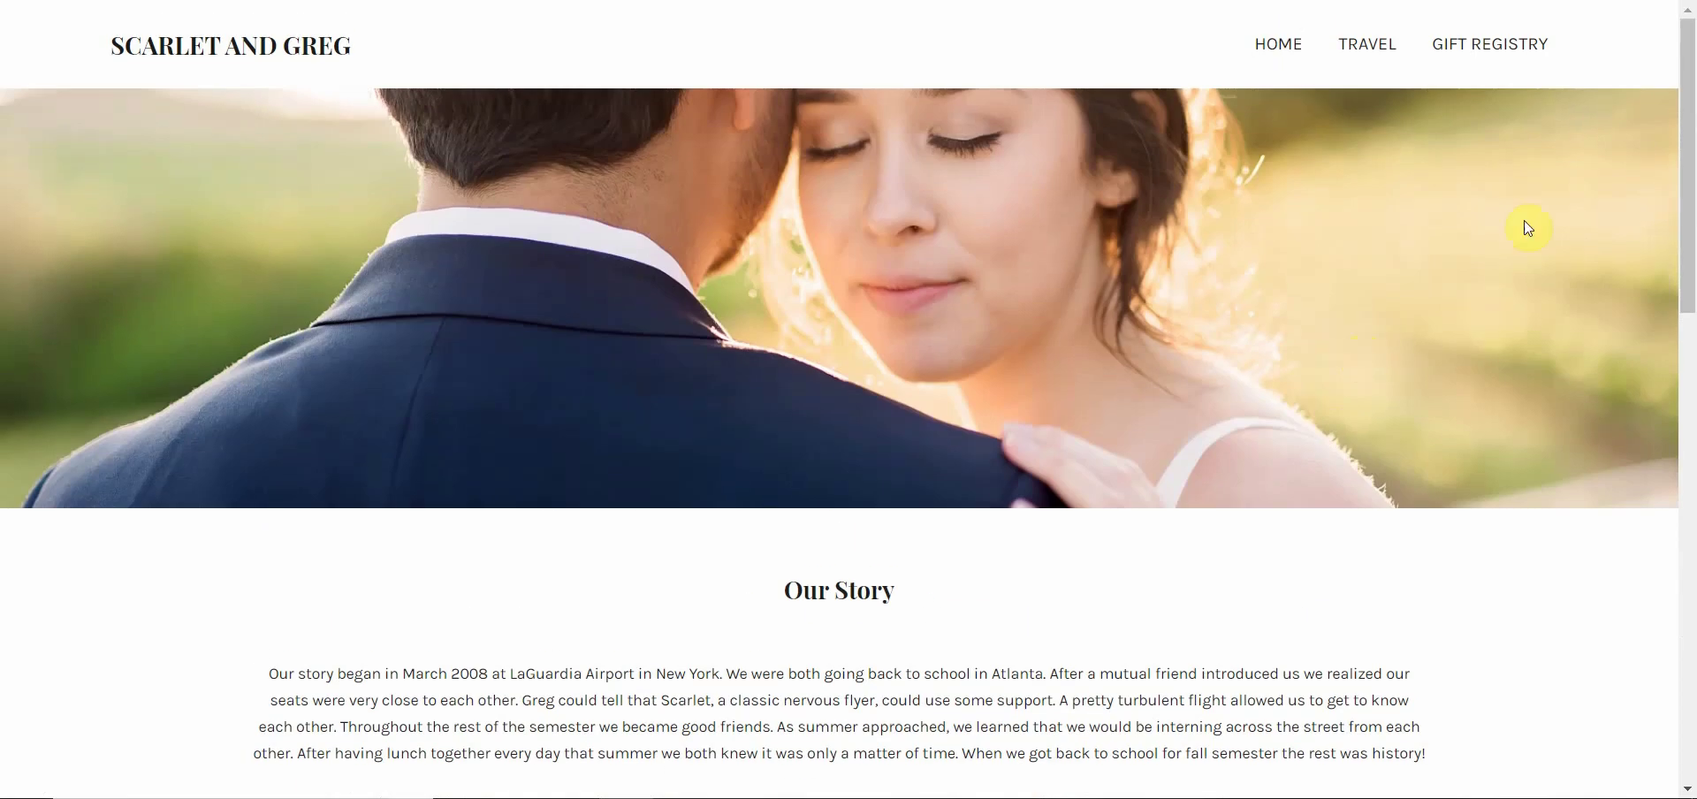
{"action": "left_click", "coordinate": [1472, 46]}
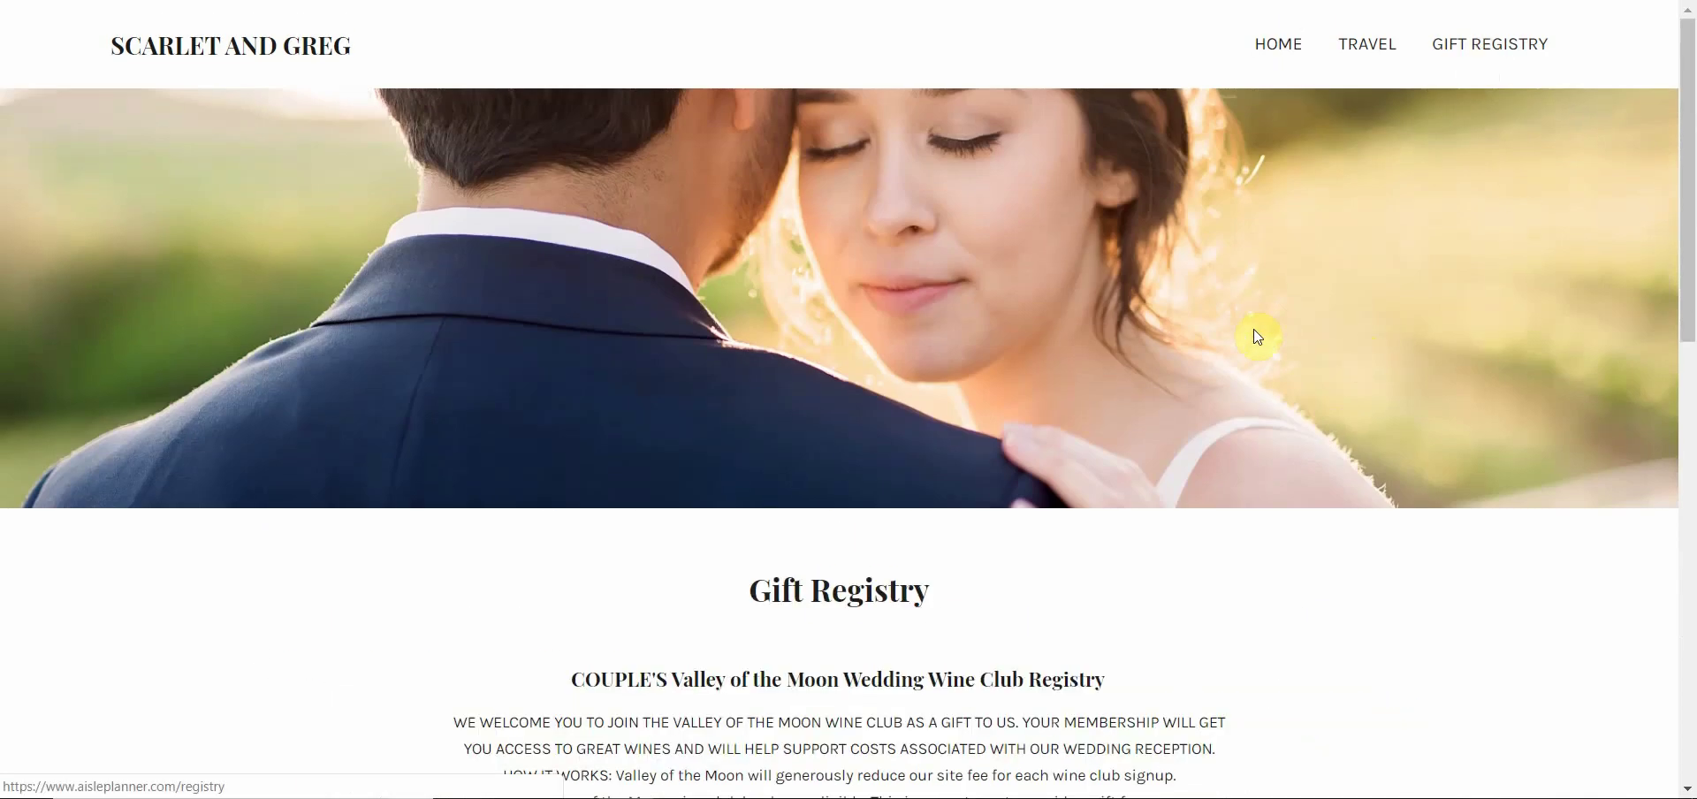
{"action": "scroll", "coordinate": [1258, 334], "scroll_direction": "down", "scroll_amount": 2}
{"action": "scroll", "coordinate": [1257, 338], "scroll_direction": "down", "scroll_amount": 8}
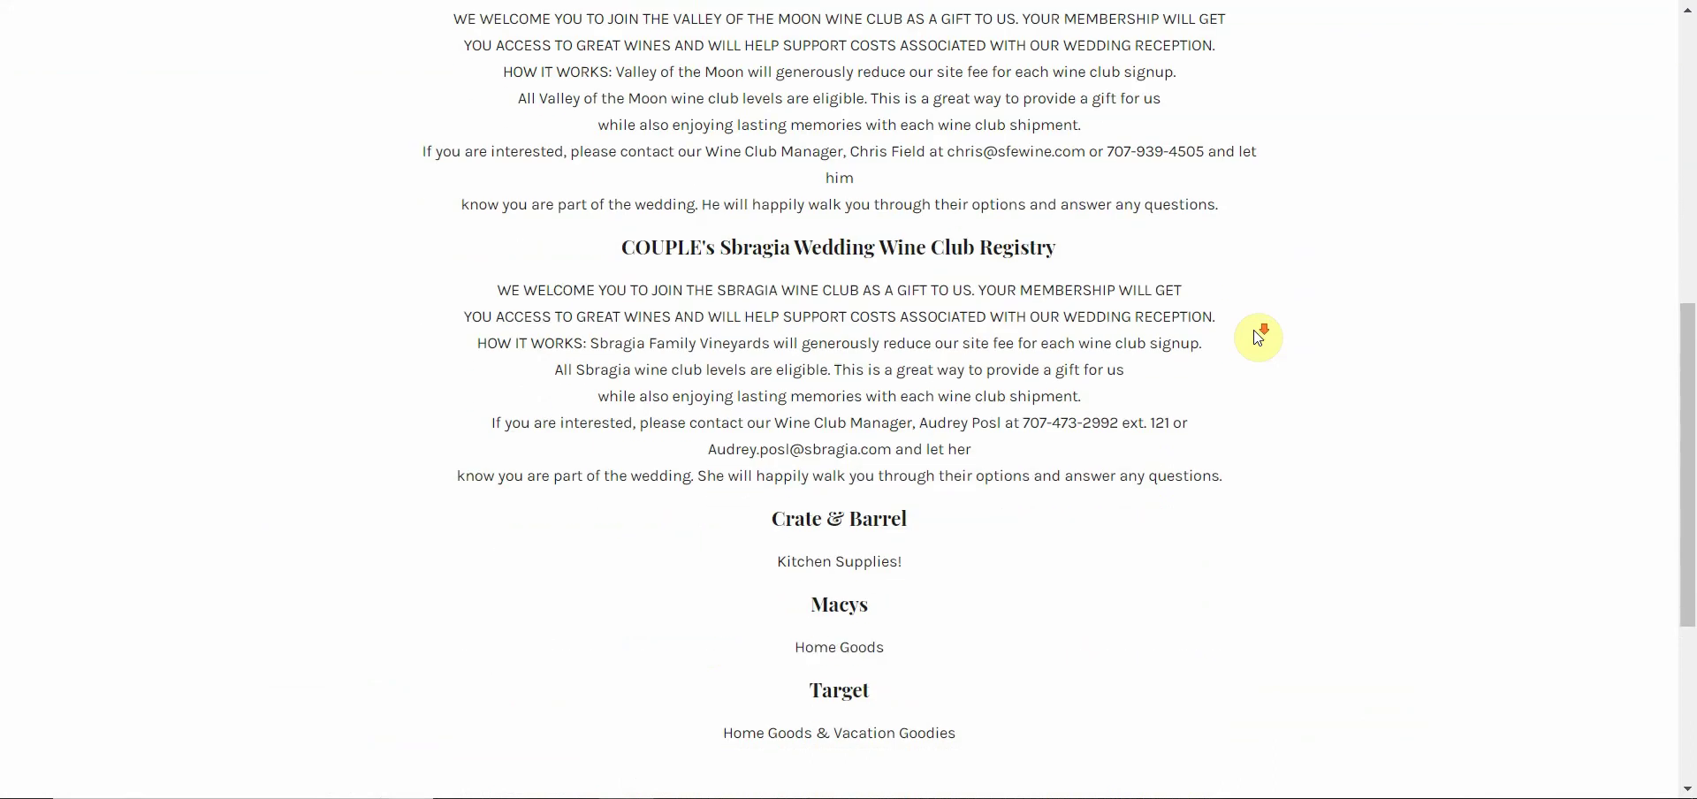
{"action": "scroll", "coordinate": [1140, 331], "scroll_direction": "up", "scroll_amount": 10}
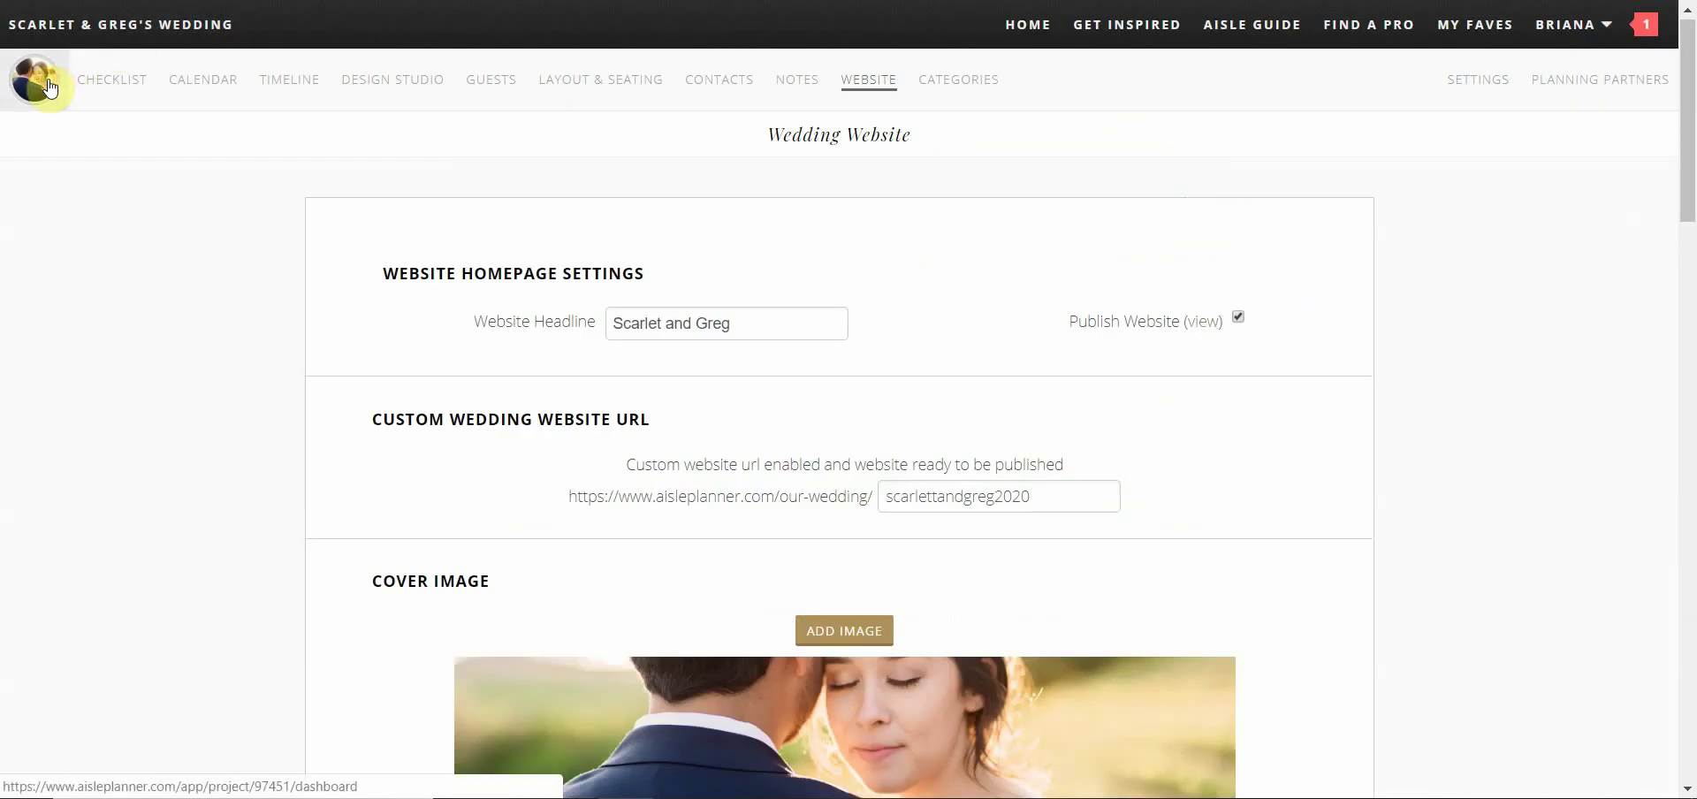
Go to the wedding dashboard and show the unread notifications list
{"action": "left_click", "coordinate": [50, 89]}
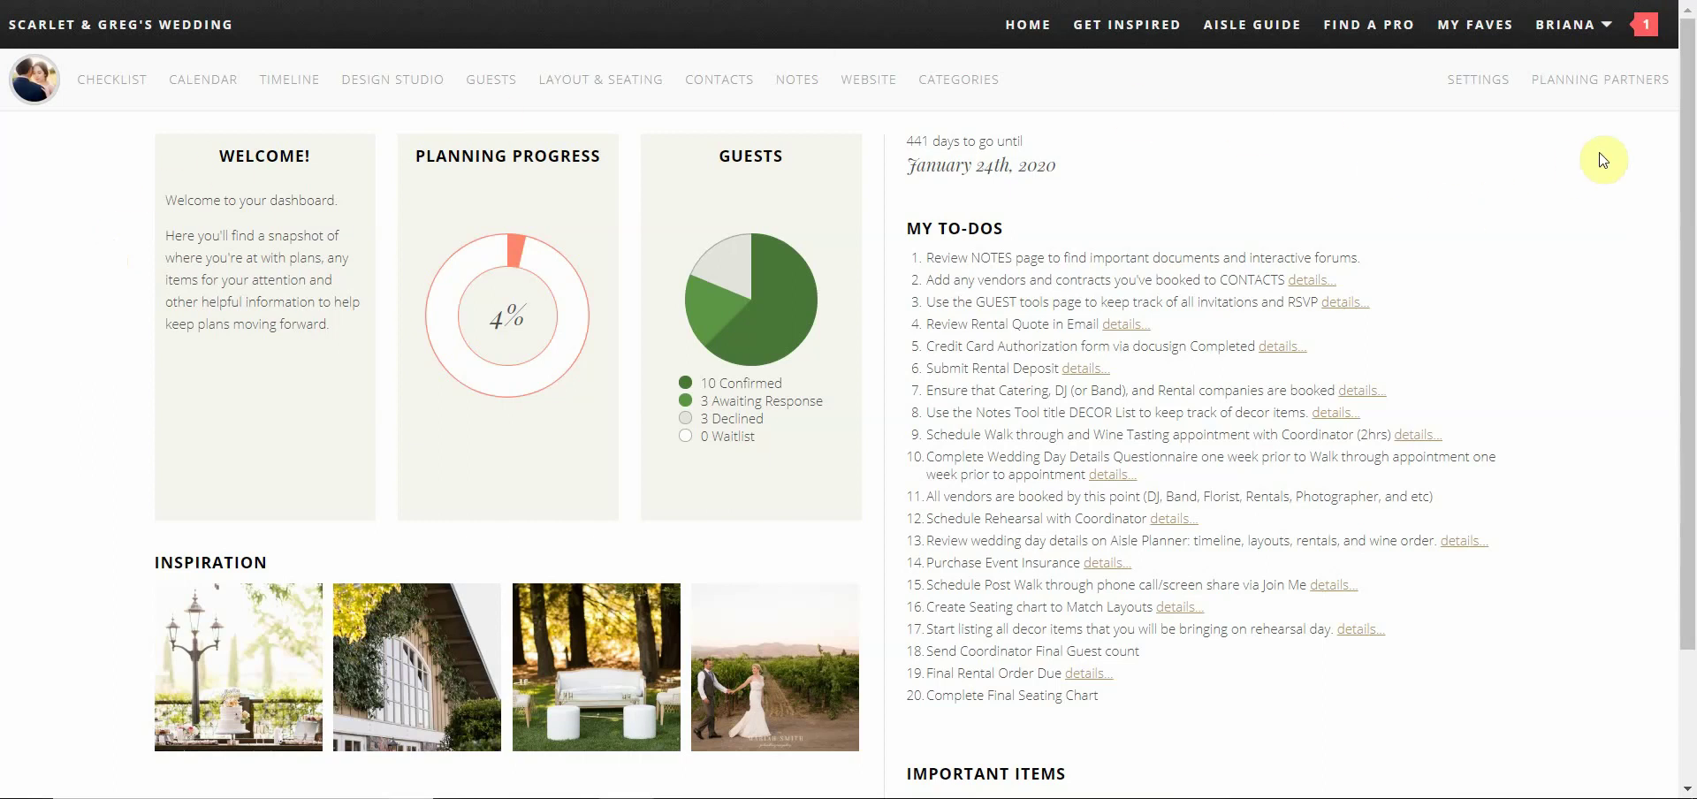
{"action": "left_click", "coordinate": [1655, 34]}
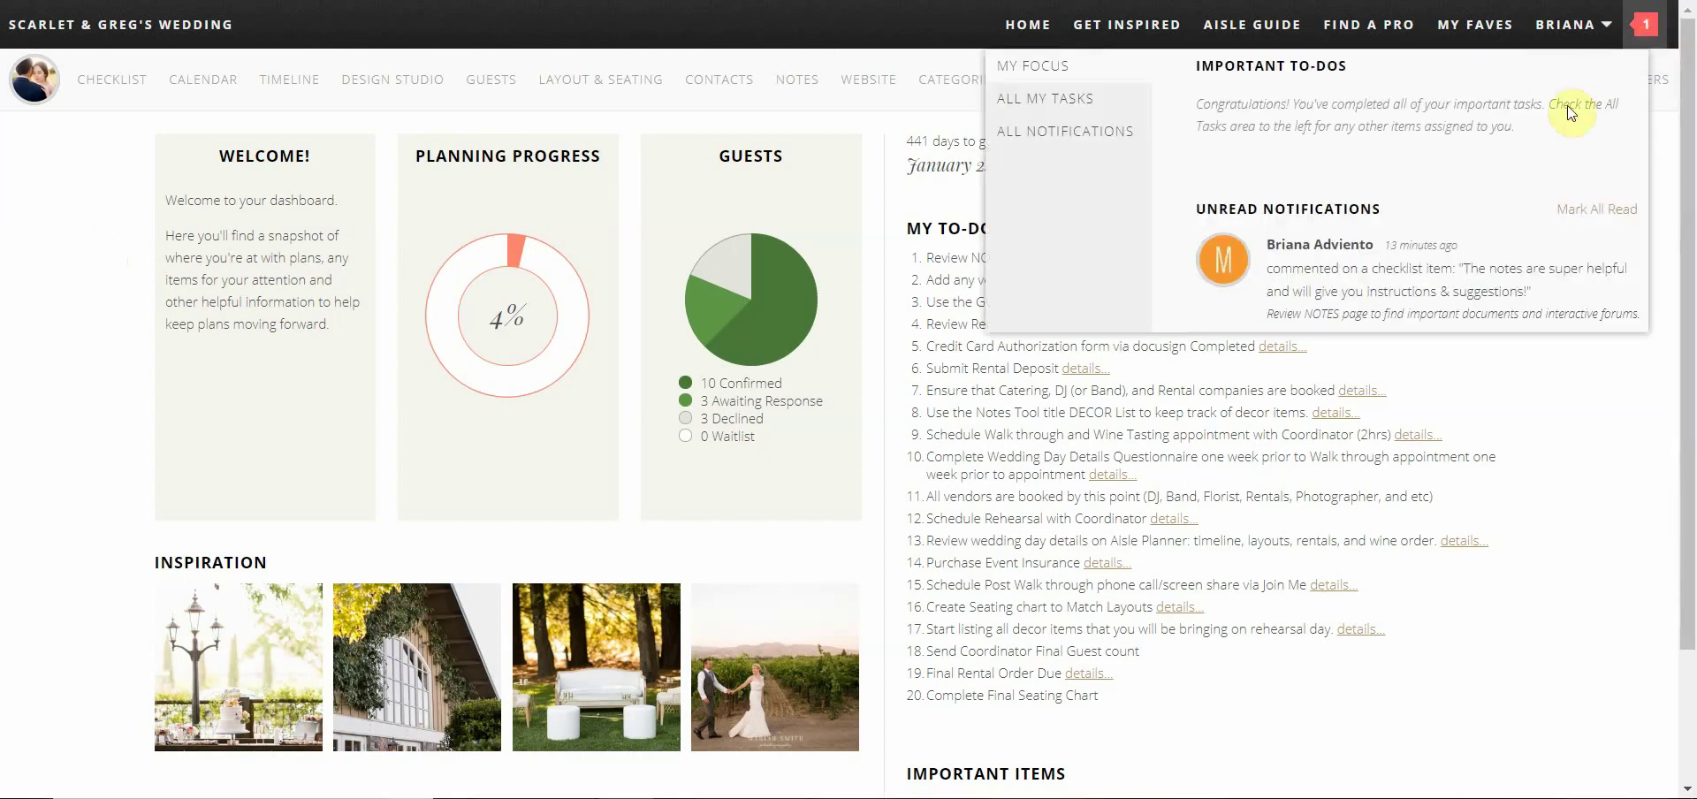
Reply 'Thank you!' on the Review NOTES page checklist task, then return to the dashboard
{"action": "left_click", "coordinate": [1332, 301]}
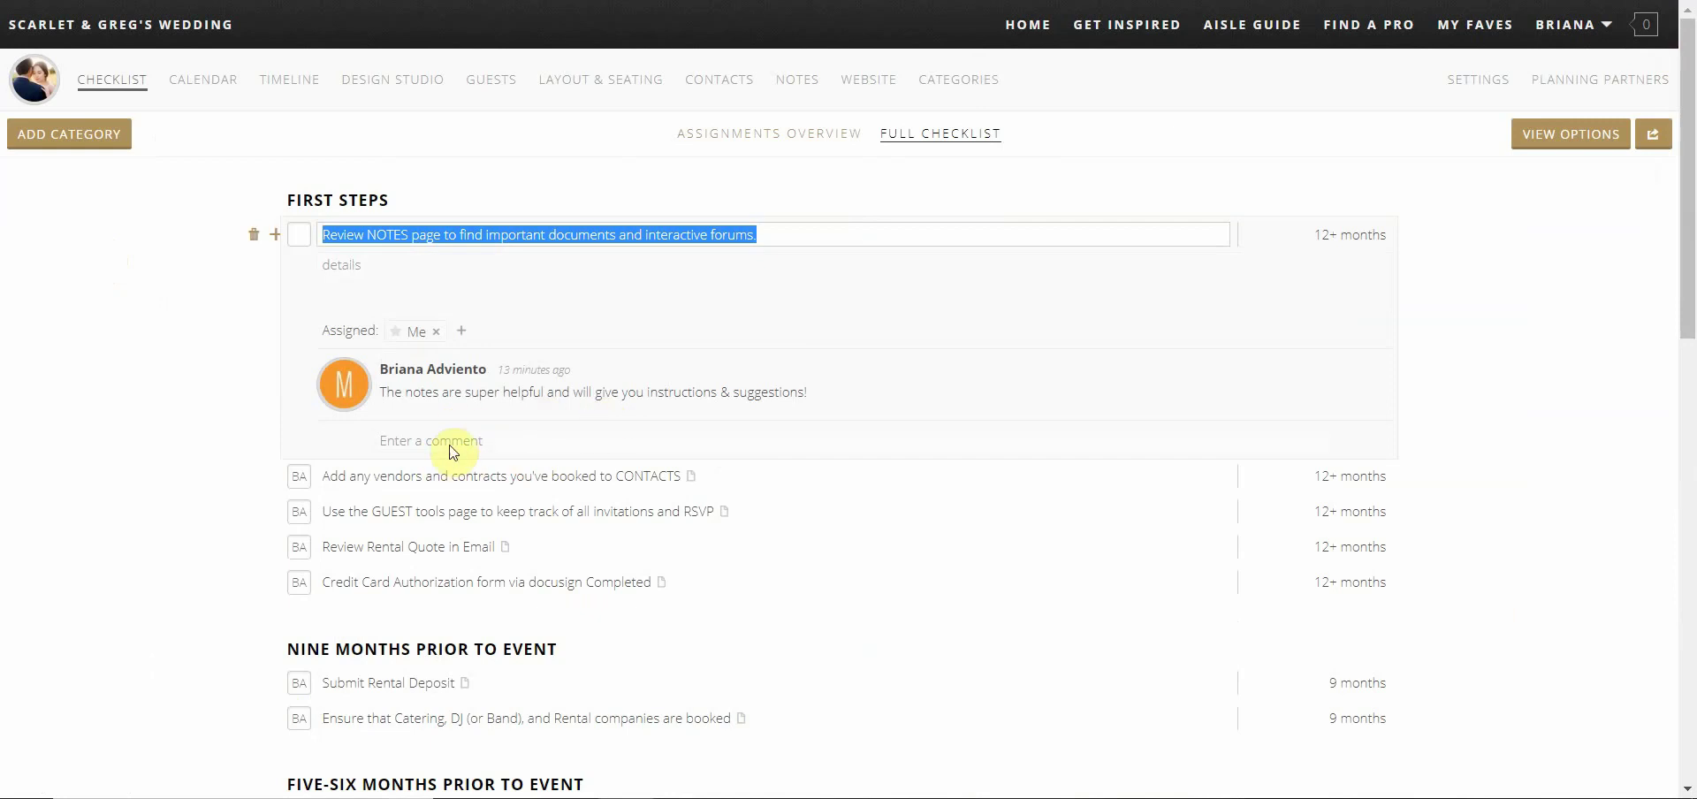
{"action": "left_click", "coordinate": [449, 440]}
{"action": "type", "text": "Than"}
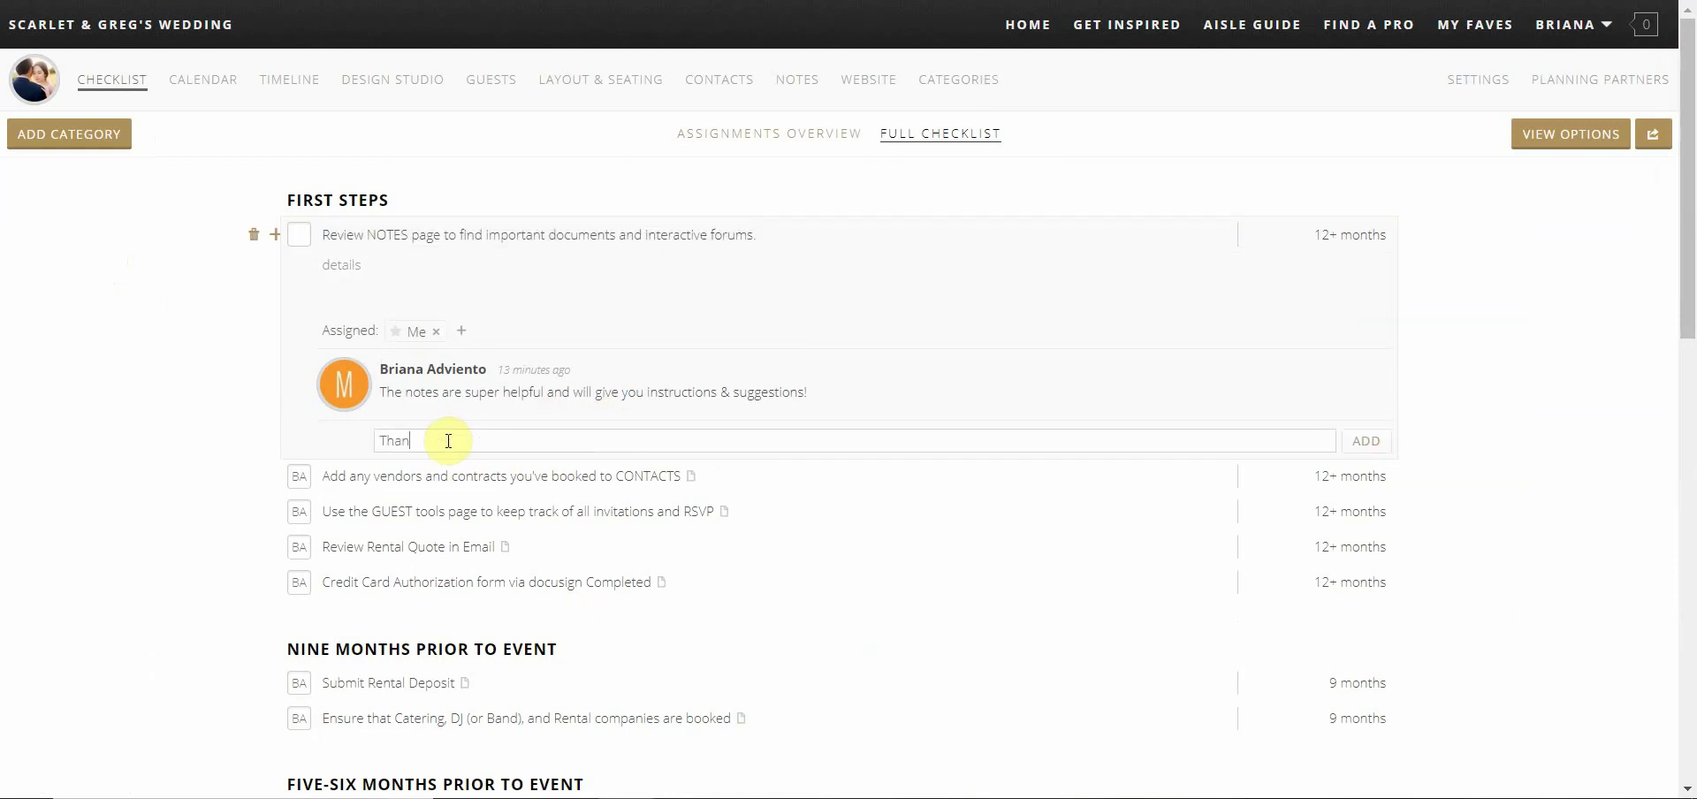
{"action": "type", "text": "k you!"}
{"action": "left_click", "coordinate": [1370, 441]}
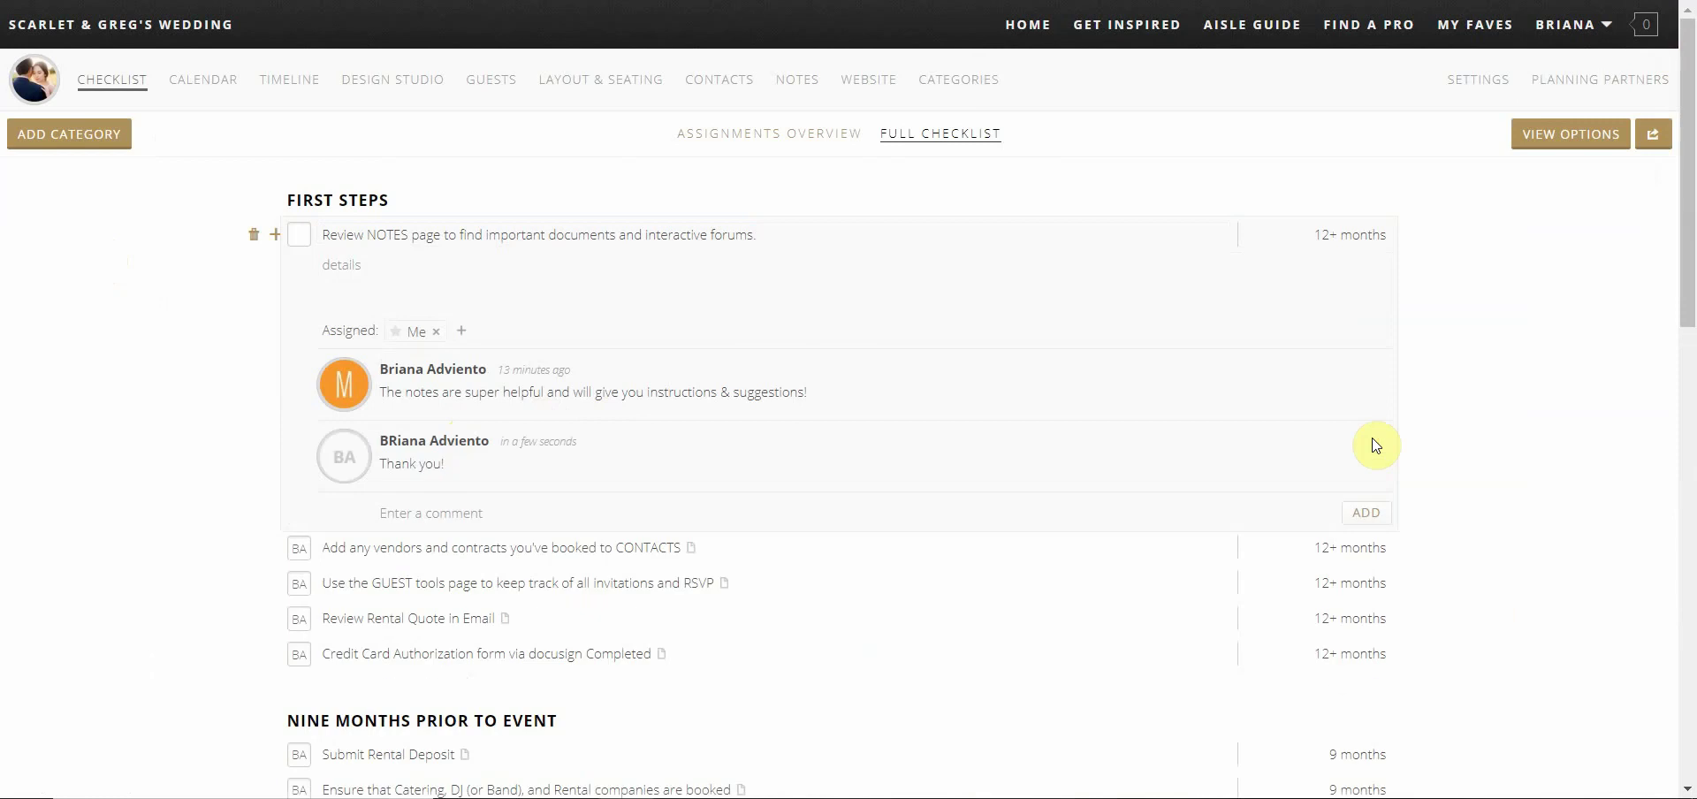
{"action": "left_click", "coordinate": [23, 77]}
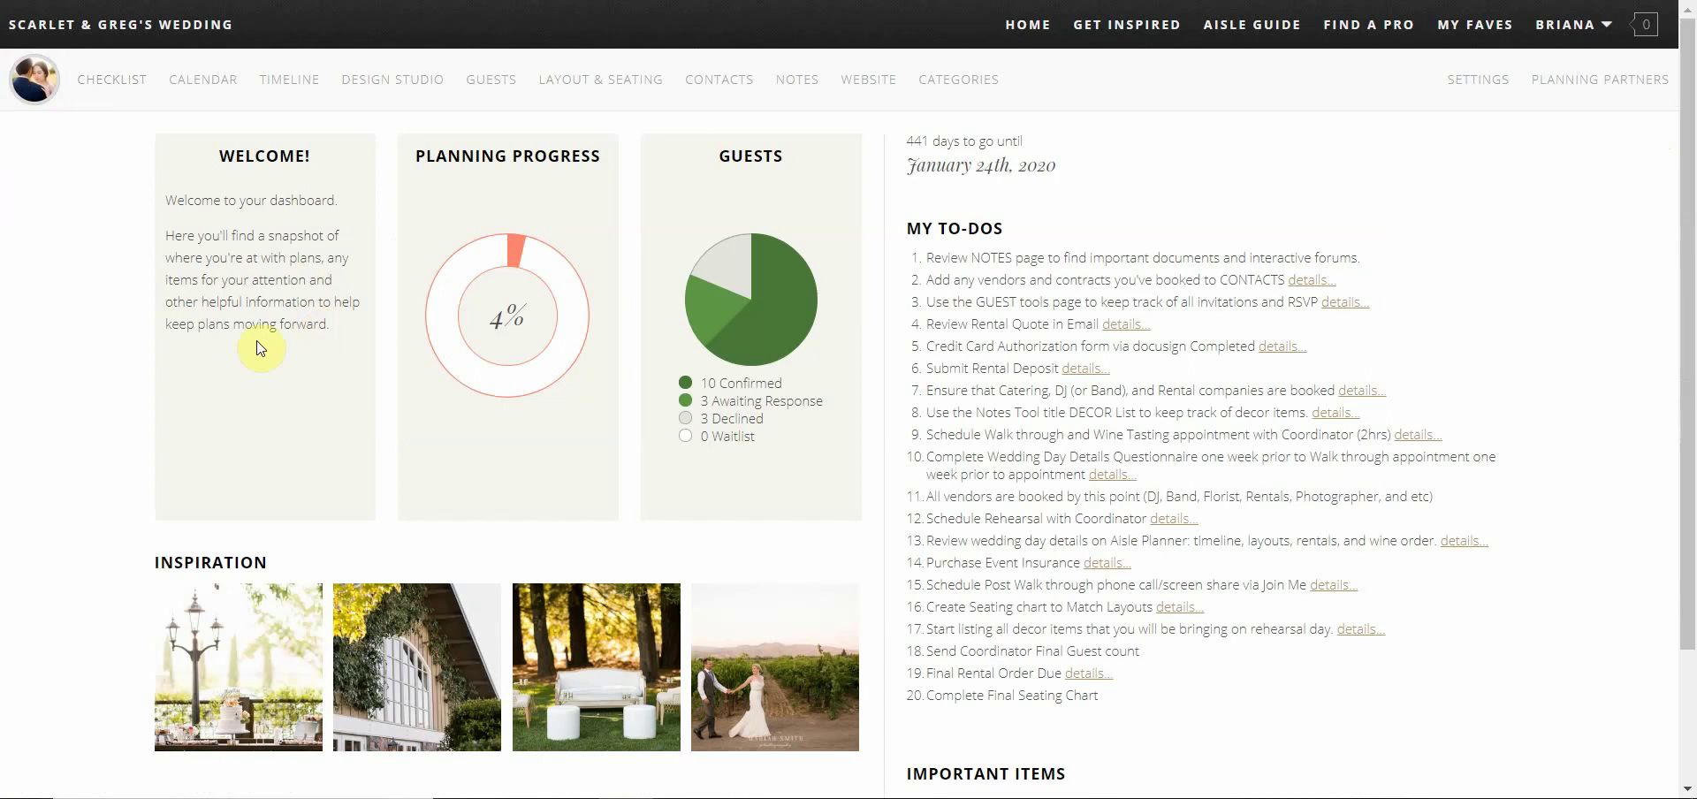